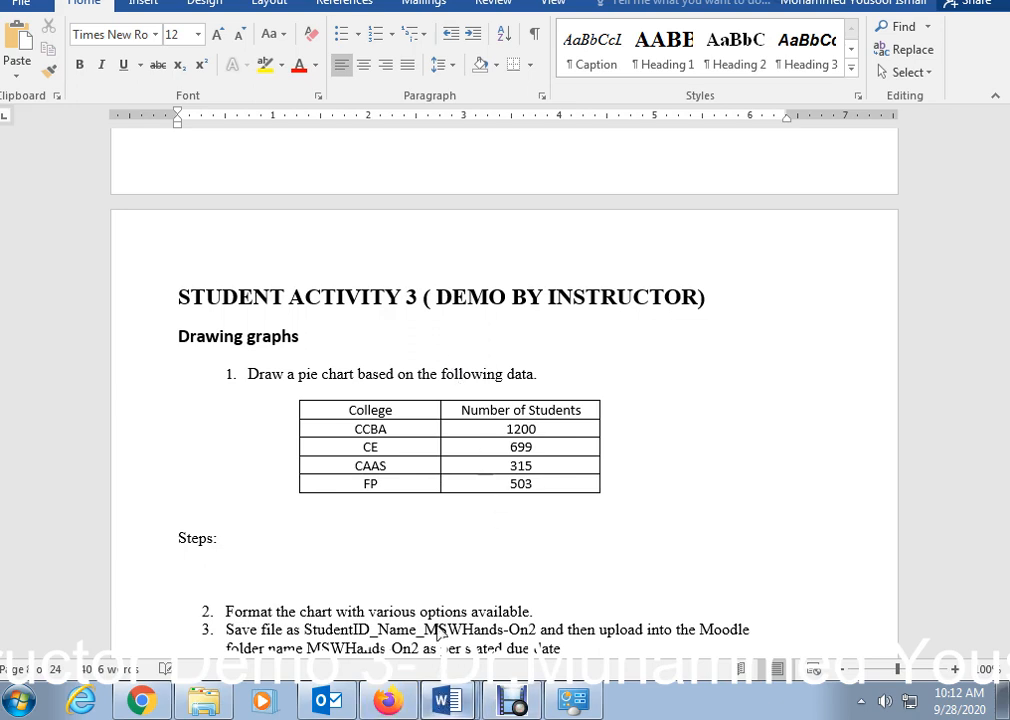
Step: Highlight the "Drawing graphs" heading under Student Activity 3 in yellow
scroll(534, 424, down, 4)
scroll(543, 417, up, 1)
scroll(546, 418, up, 2)
scroll(545, 419, down, 1)
scroll(462, 390, up, 2)
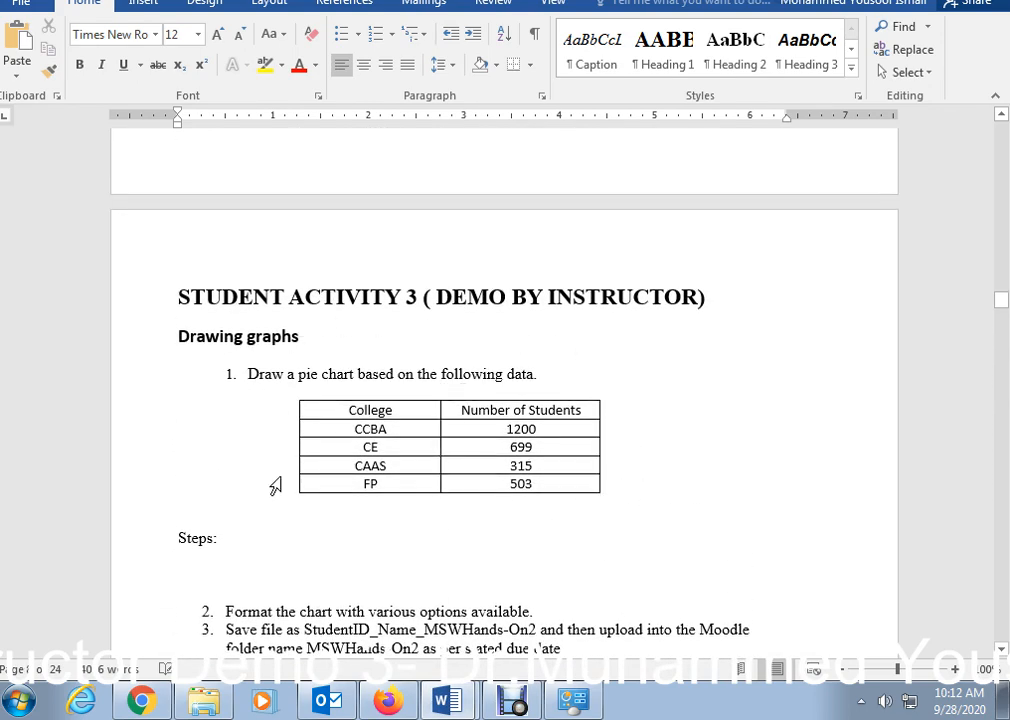
drag(183, 340, 313, 336)
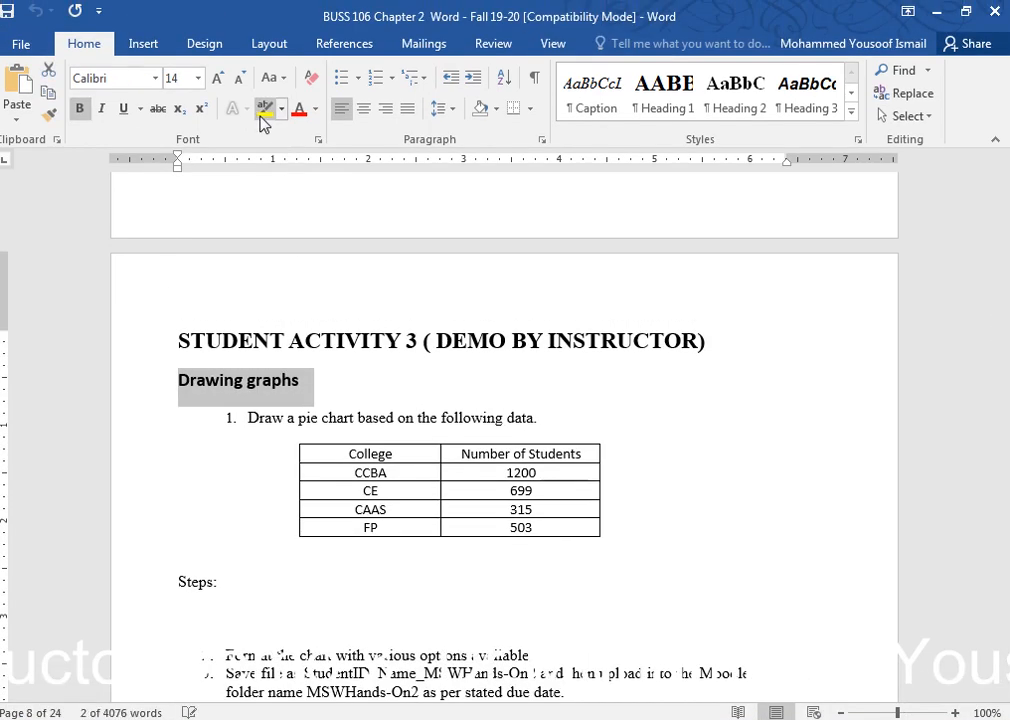
click(265, 108)
key(Right)
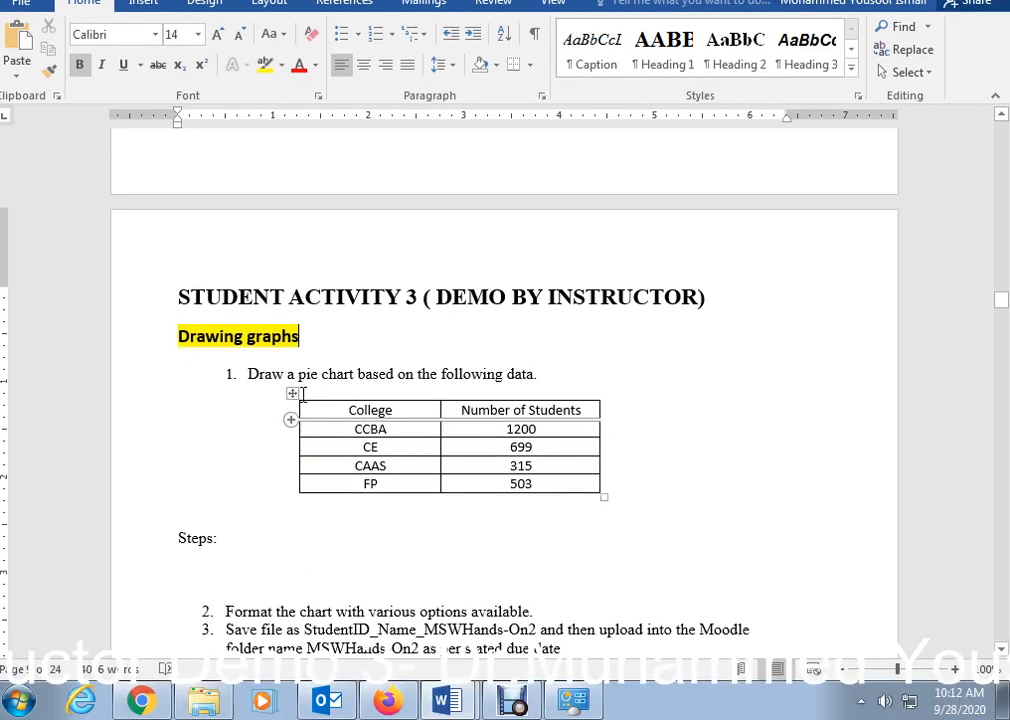
Step: Copy the College / Number of Students table and paste it into the blank Document1, keeping the source formatting
click(290, 393)
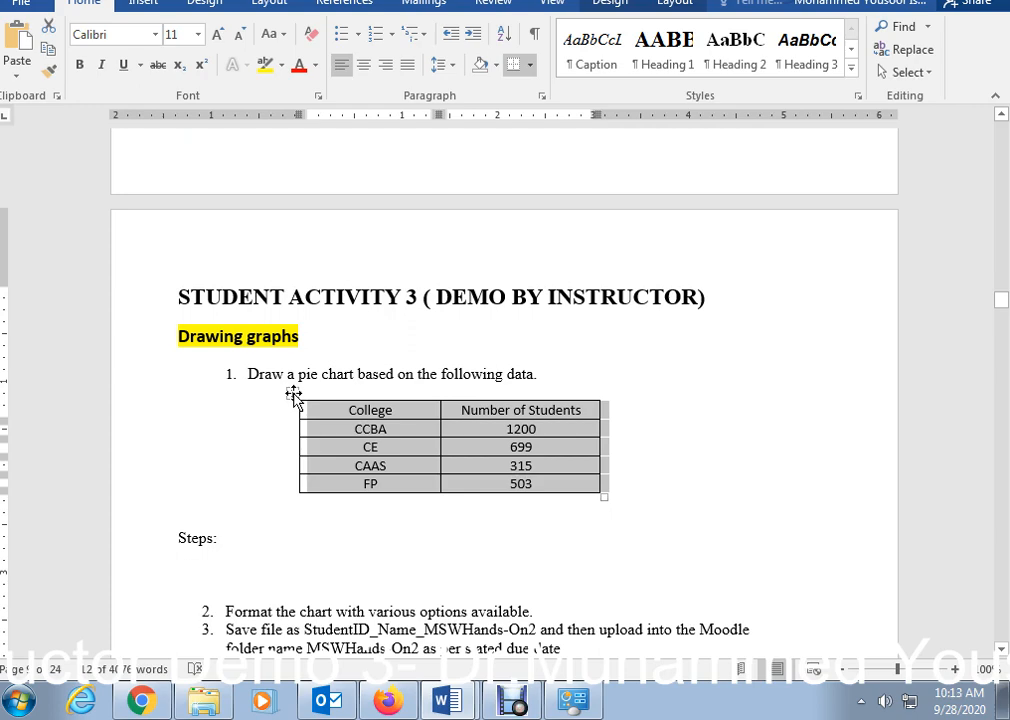
right_click(293, 396)
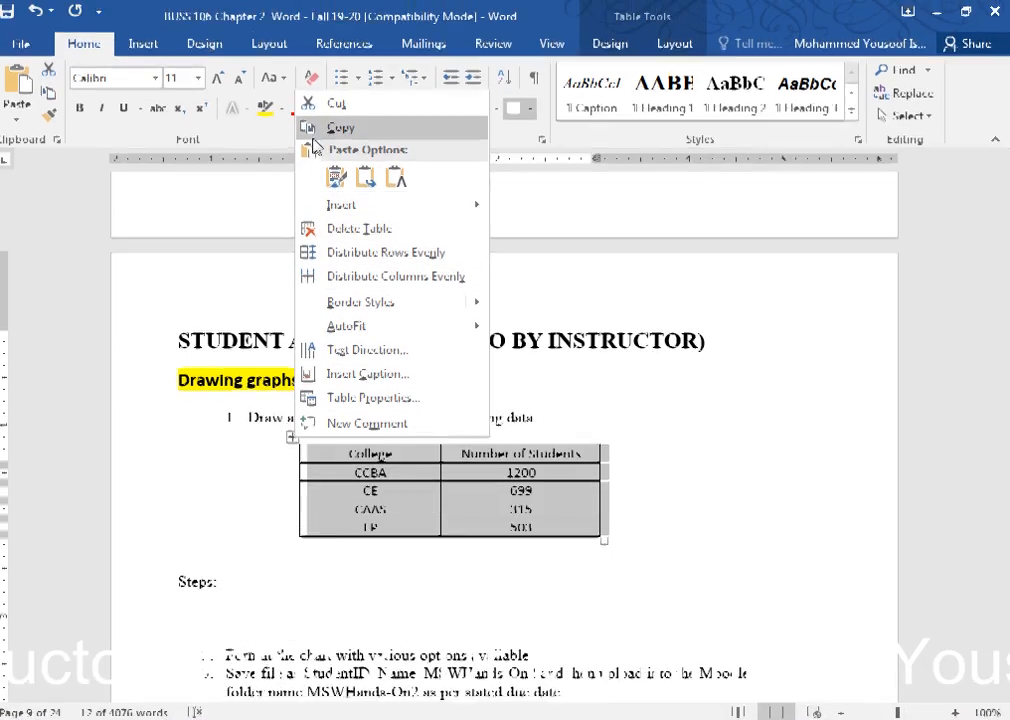
click(314, 144)
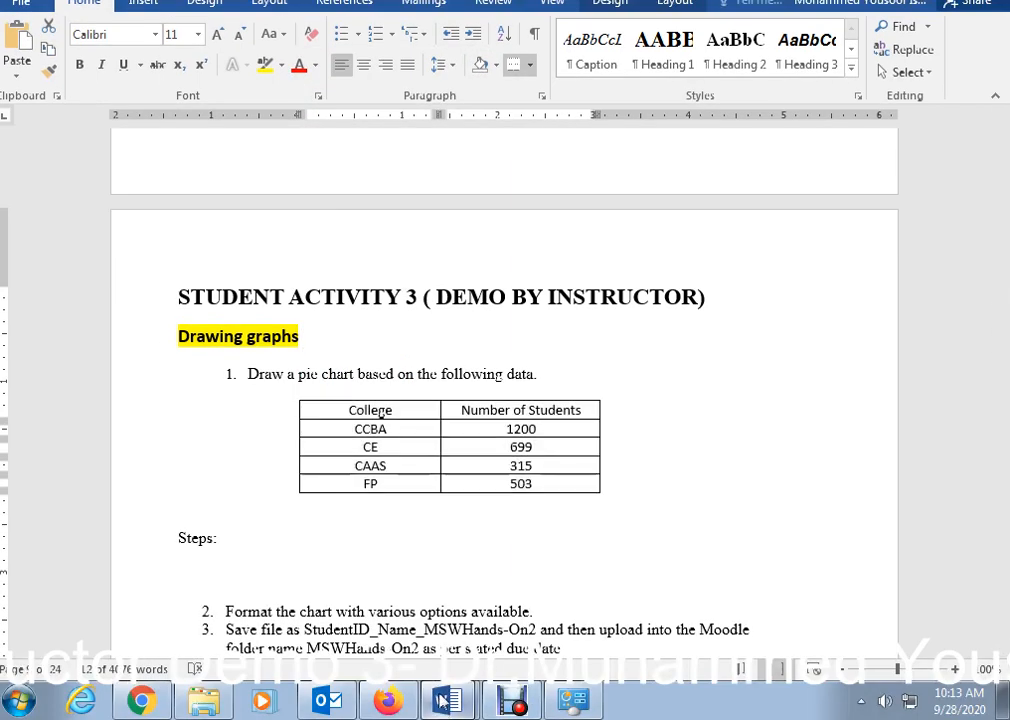
click(399, 656)
right_click(369, 345)
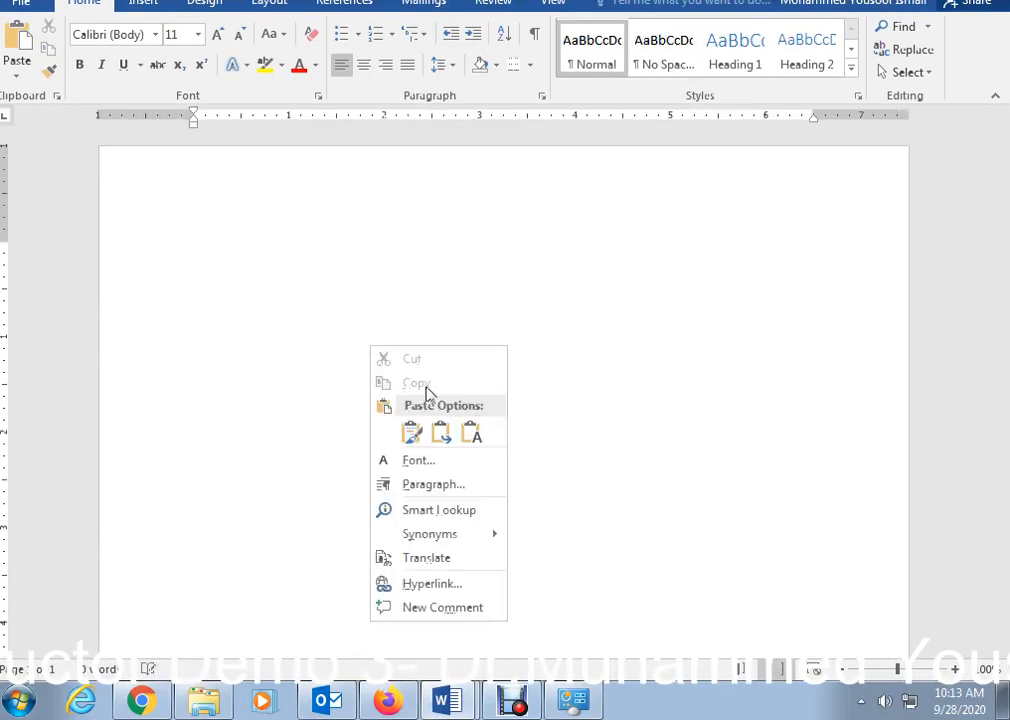
click(474, 438)
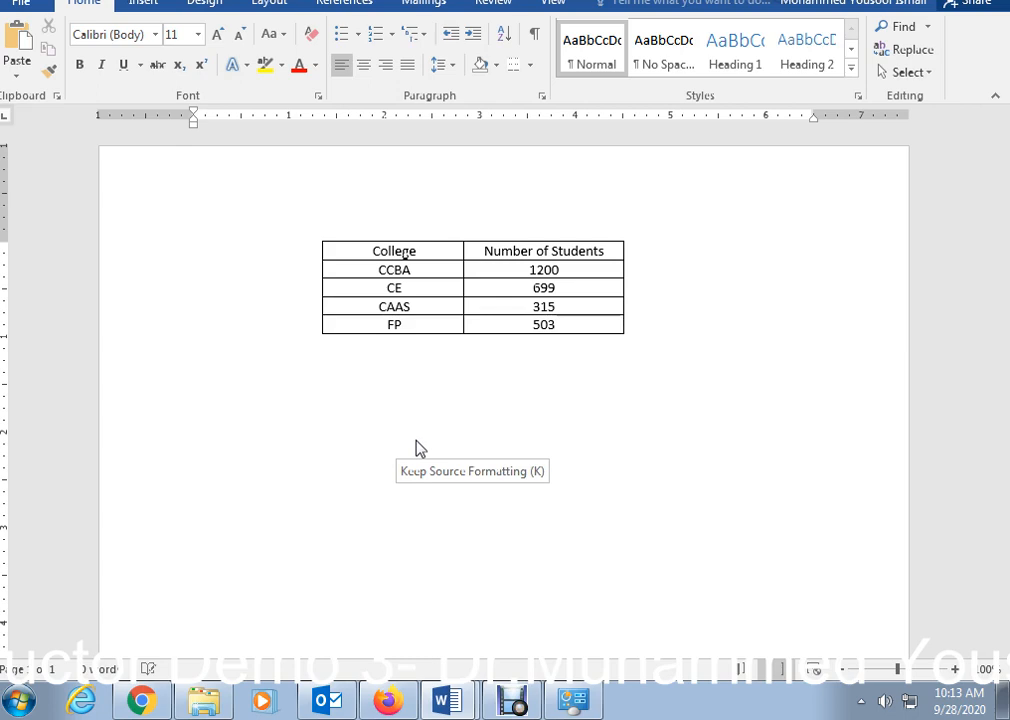
click(418, 448)
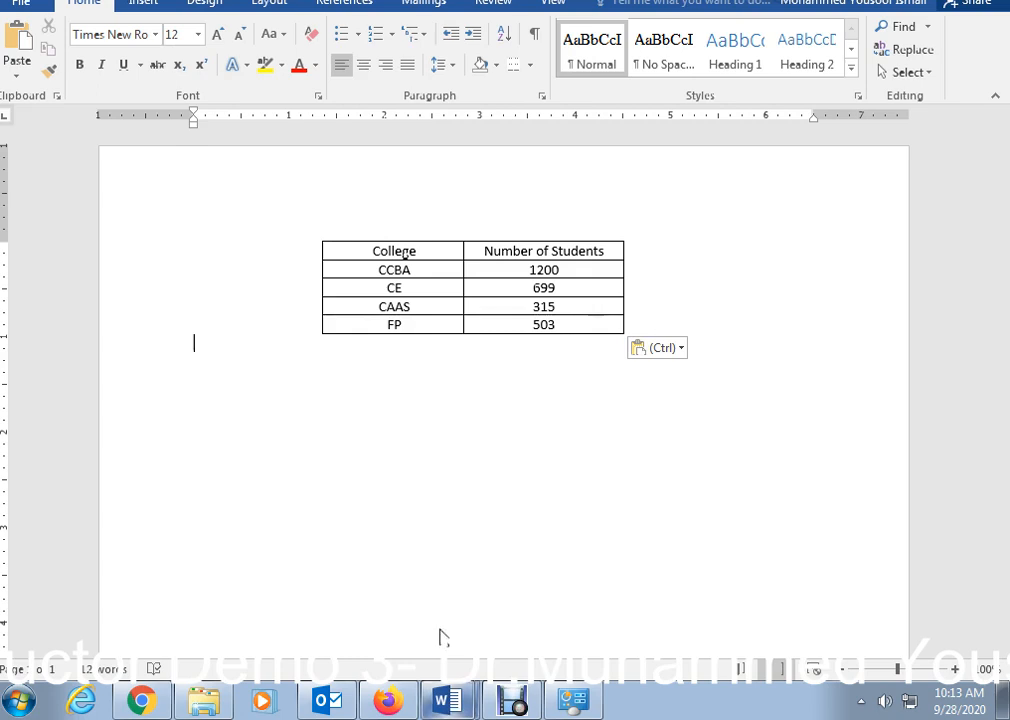
Step: Check the remaining Student Activity 3 instructions in the source document and return to Document1
click(448, 704)
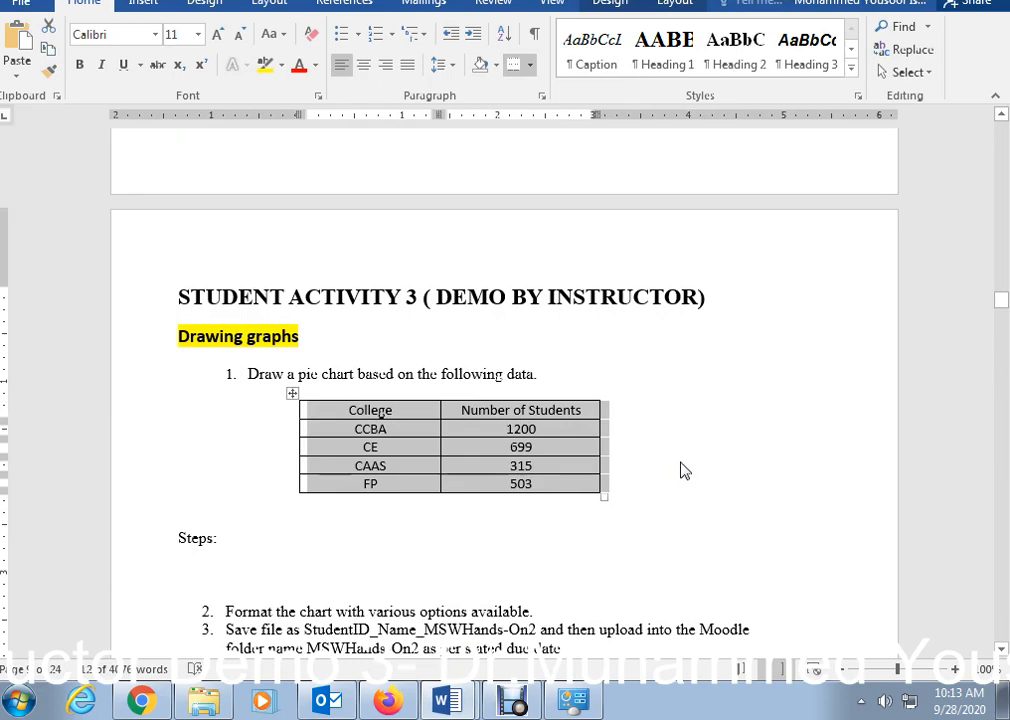
scroll(681, 469, down, 1)
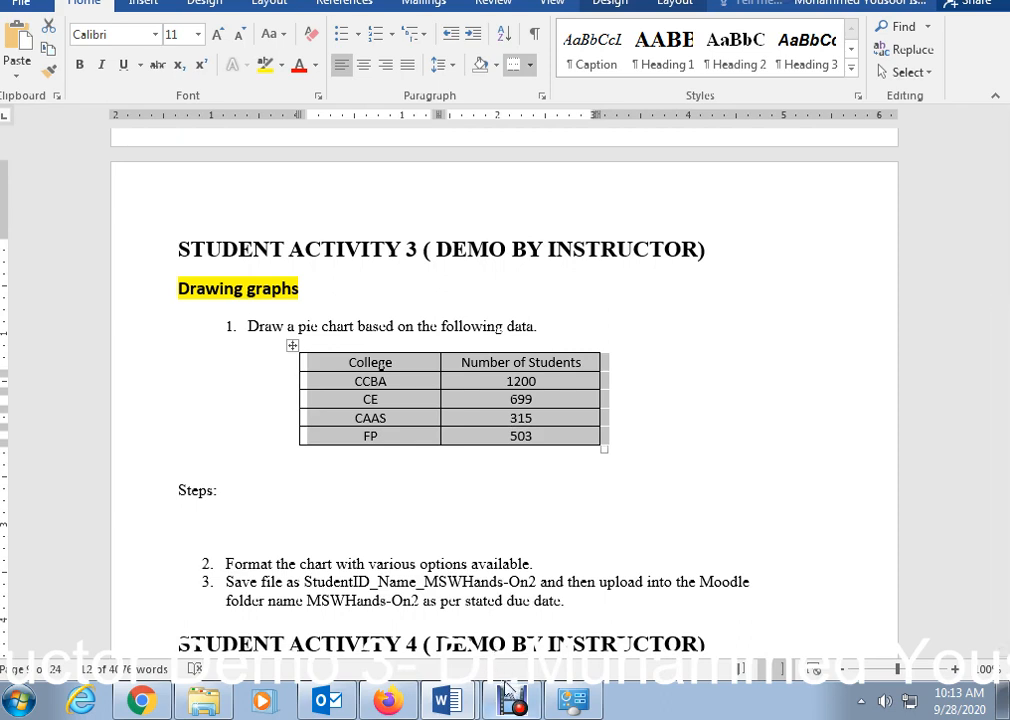
click(456, 706)
click(422, 656)
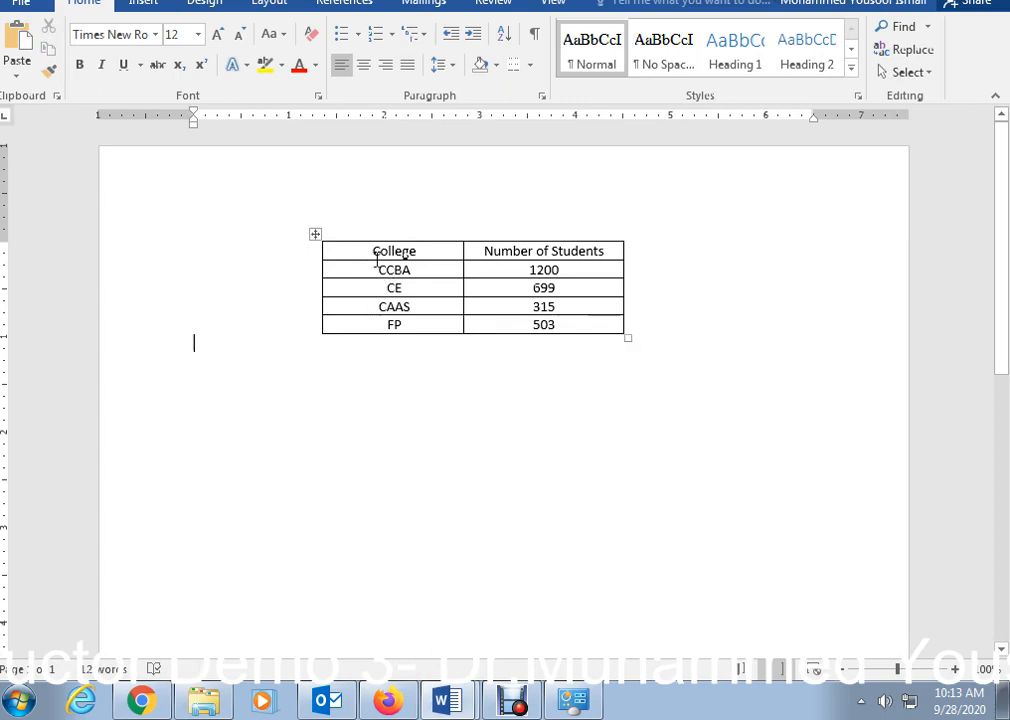
Step: Select the four college data rows of the pasted table and insert a 3-D Pie chart
drag(375, 256, 603, 315)
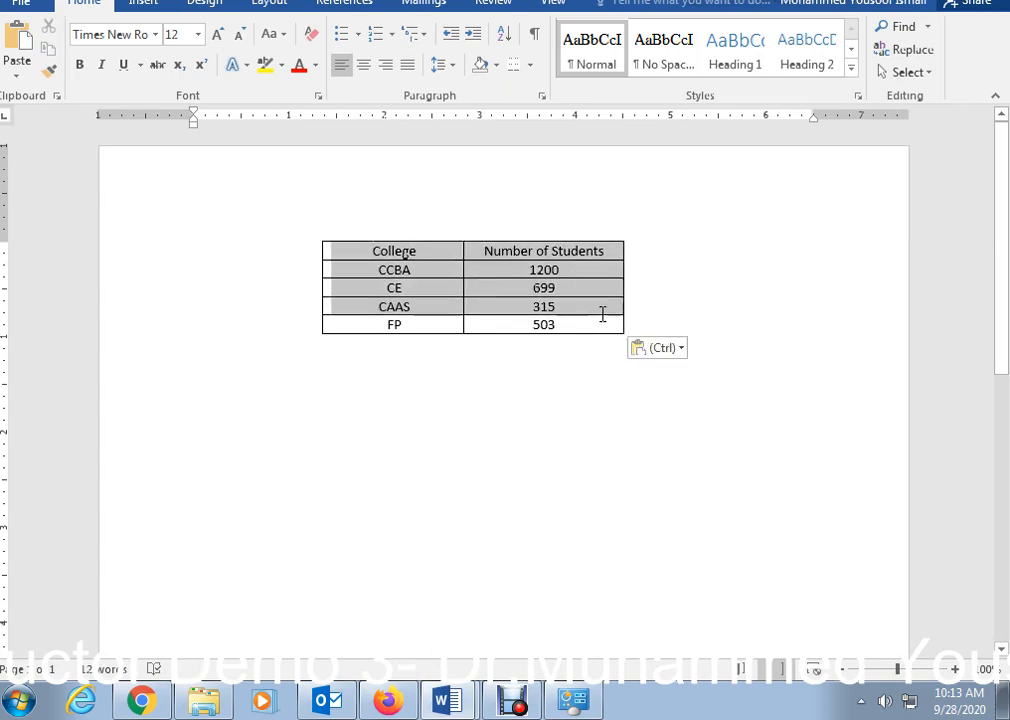
click(396, 269)
drag(375, 270, 561, 320)
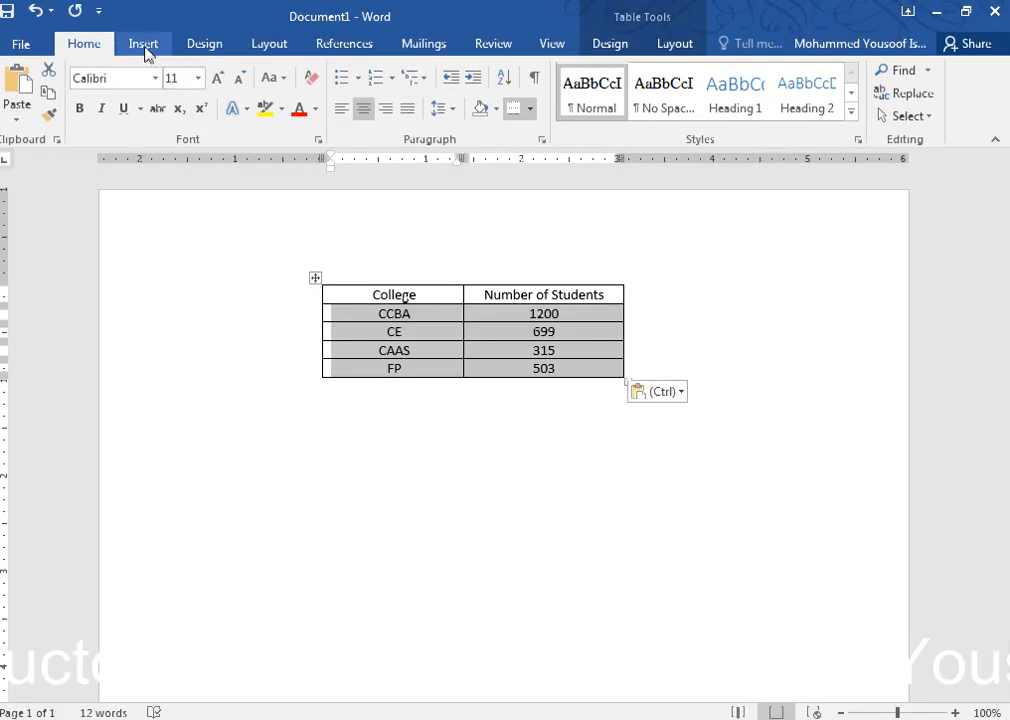
click(143, 44)
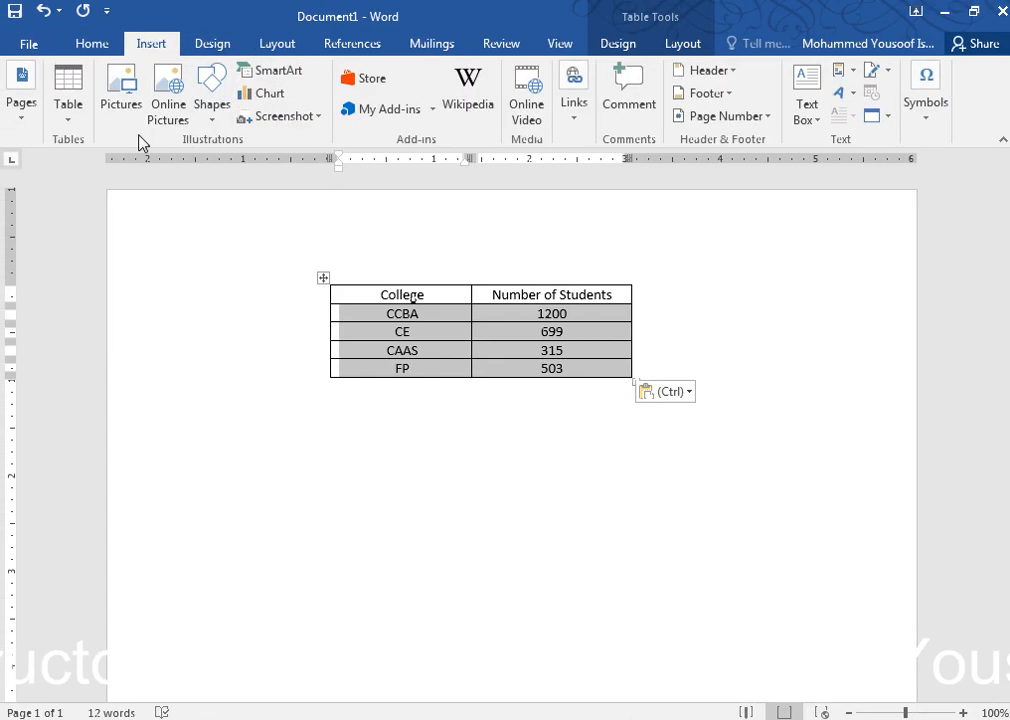
click(288, 97)
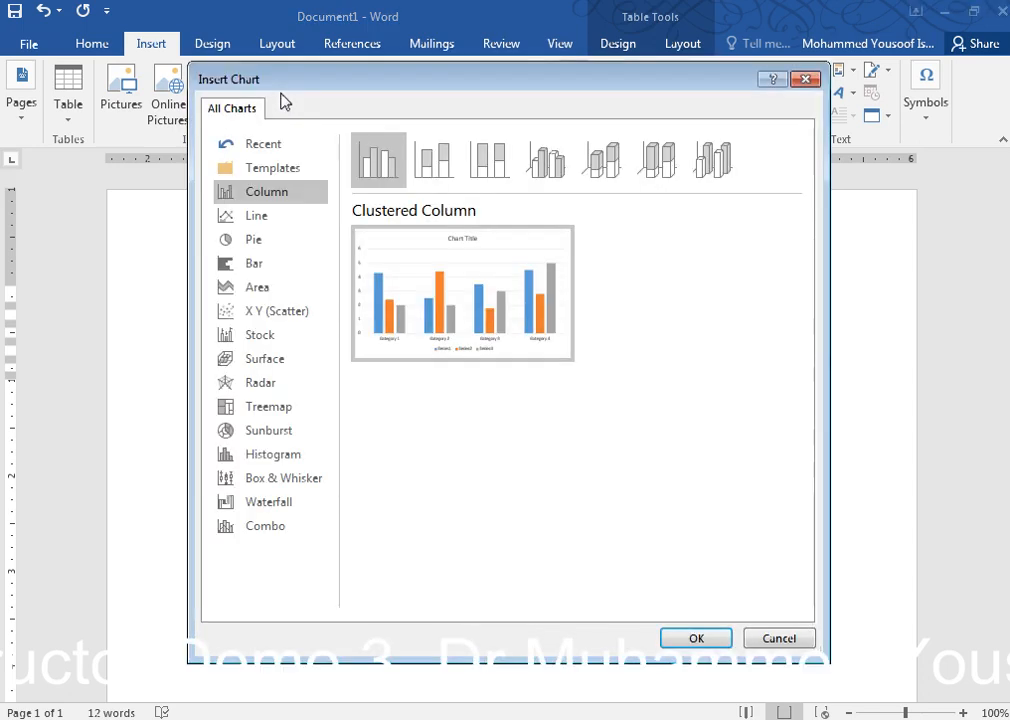
click(254, 244)
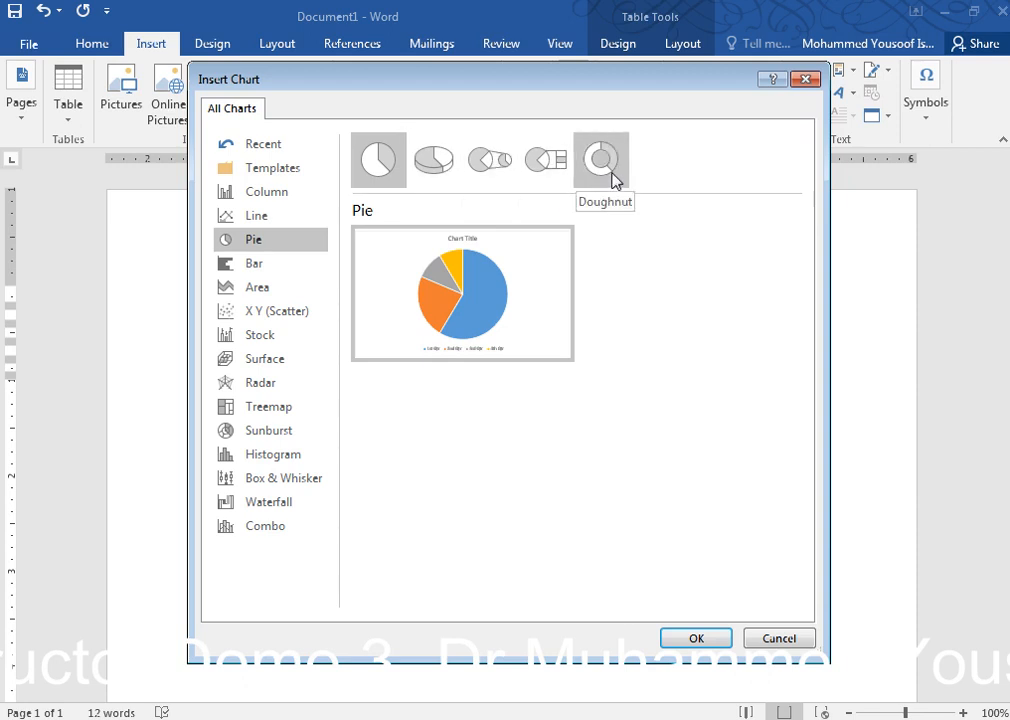
click(449, 178)
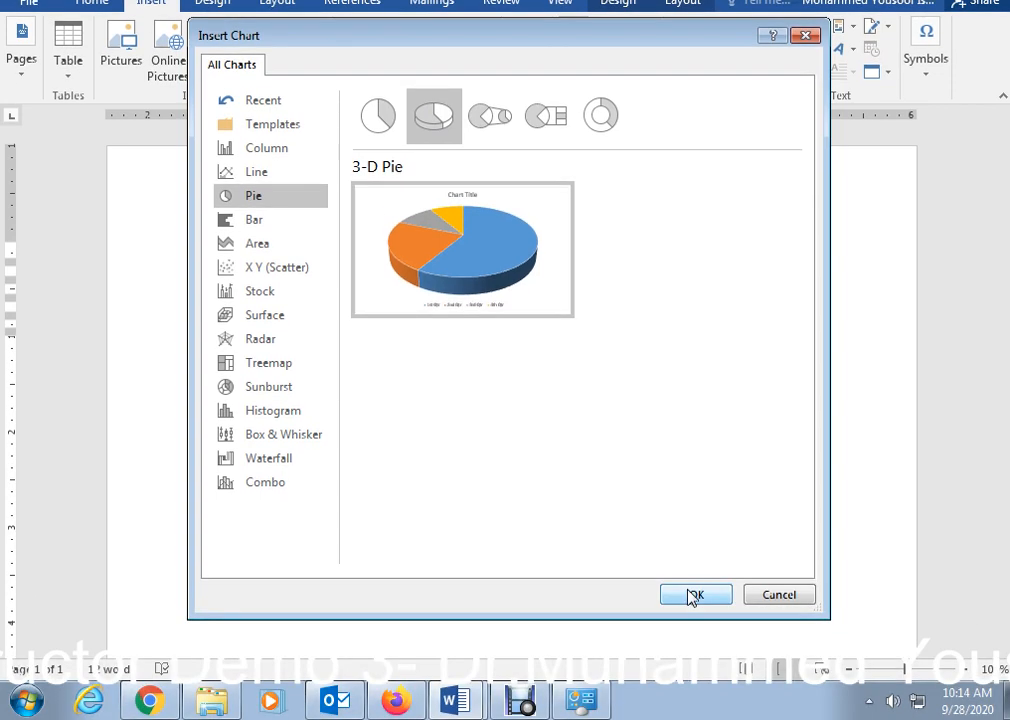
click(696, 638)
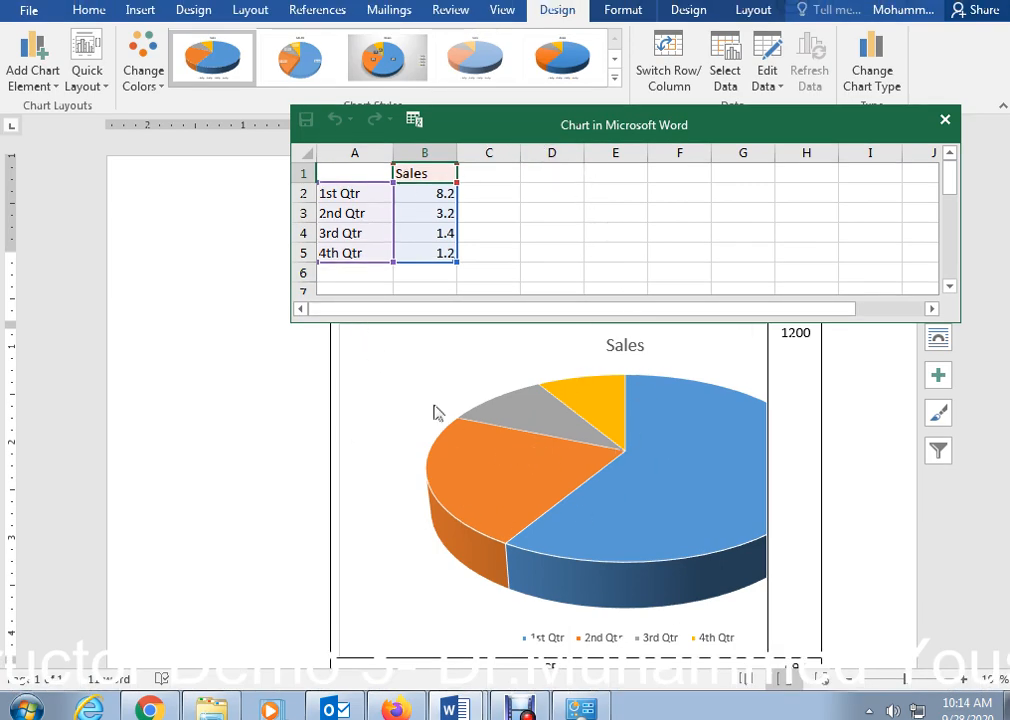
Step: Enter the category labels CCBA, CAAS, CE and FP in cells A2 to A5 of the chart data sheet
click(364, 197)
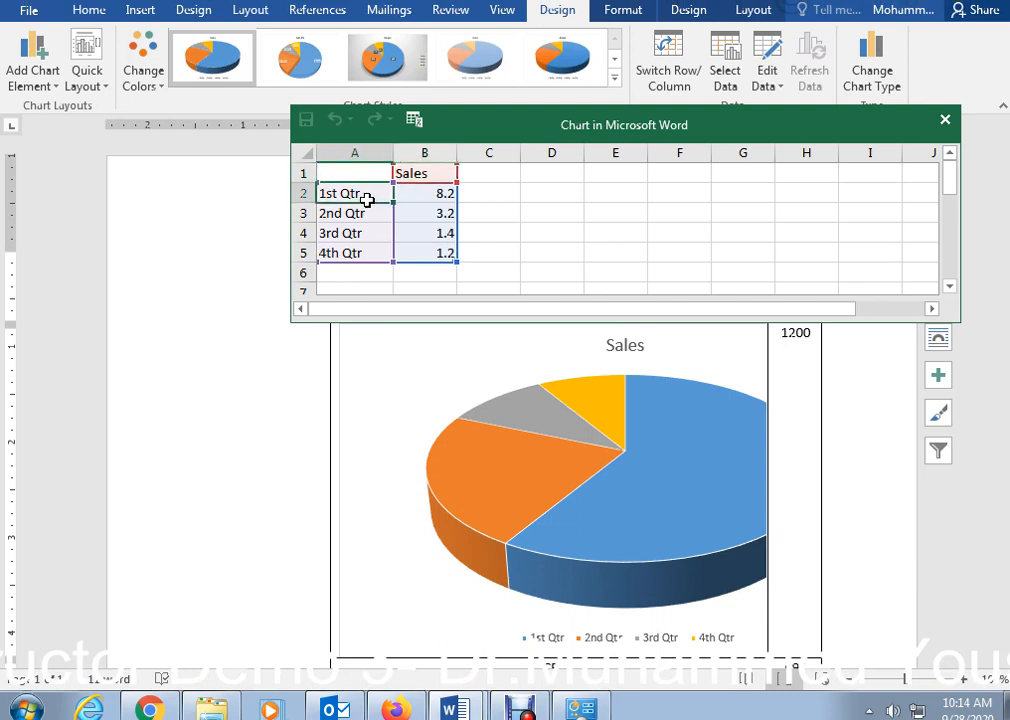
text(CCB)
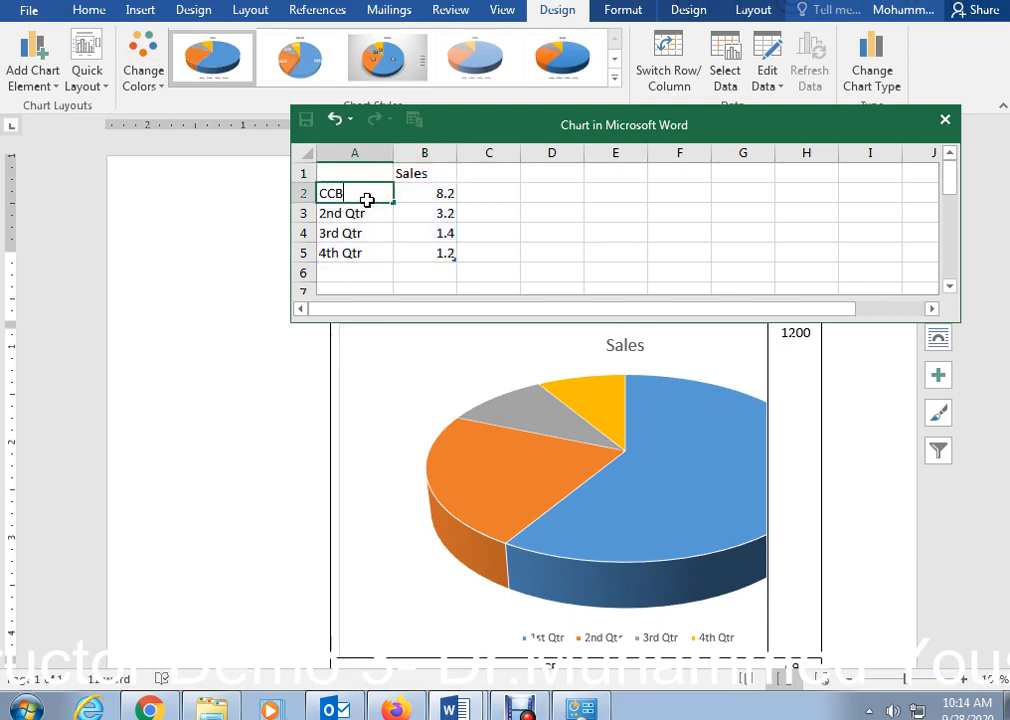
text(A)
click(362, 213)
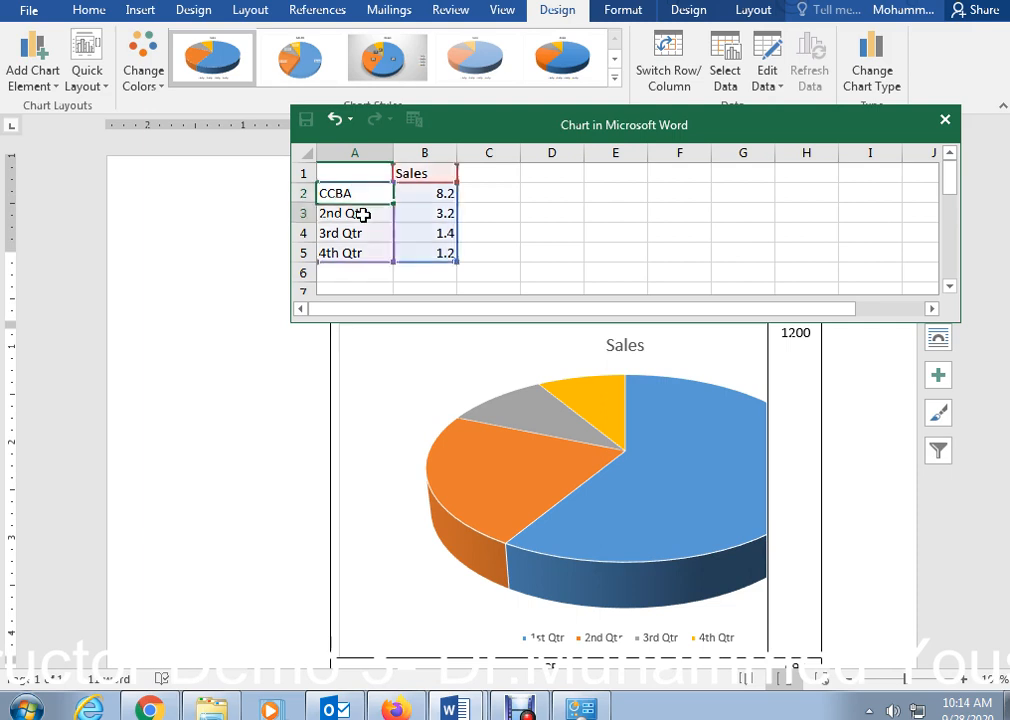
text(CAA)
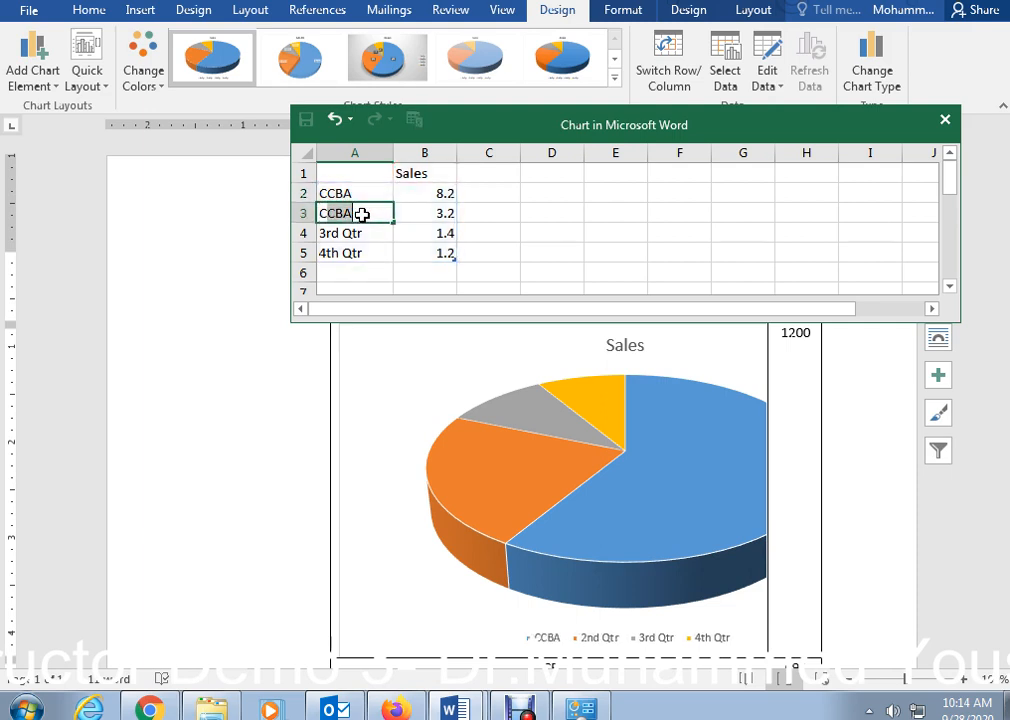
text(S)
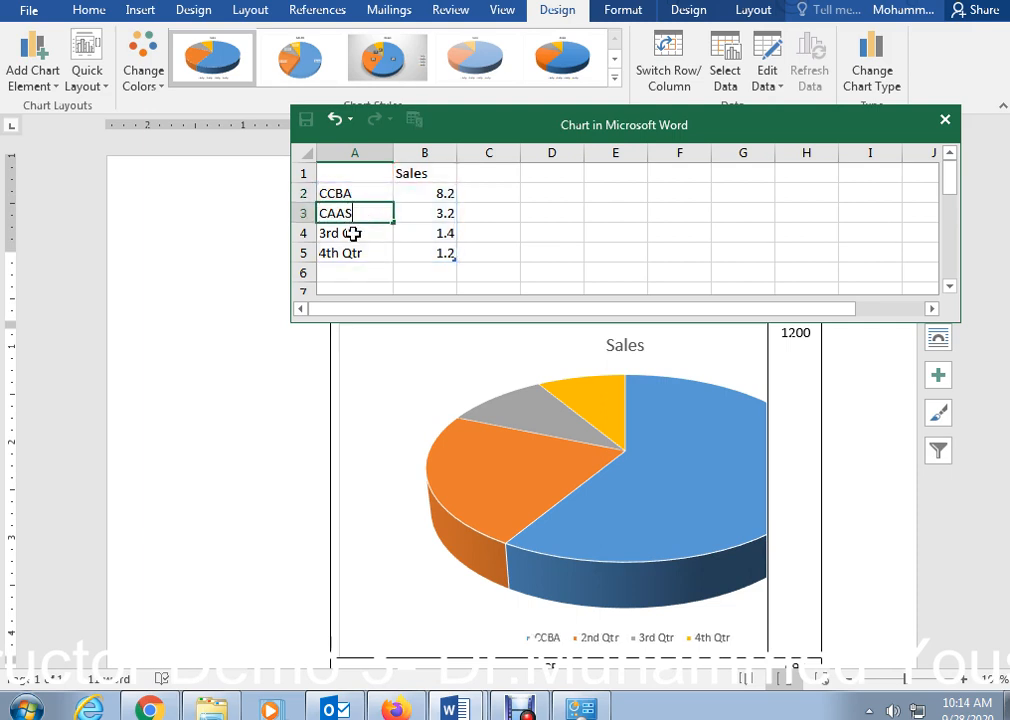
click(353, 233)
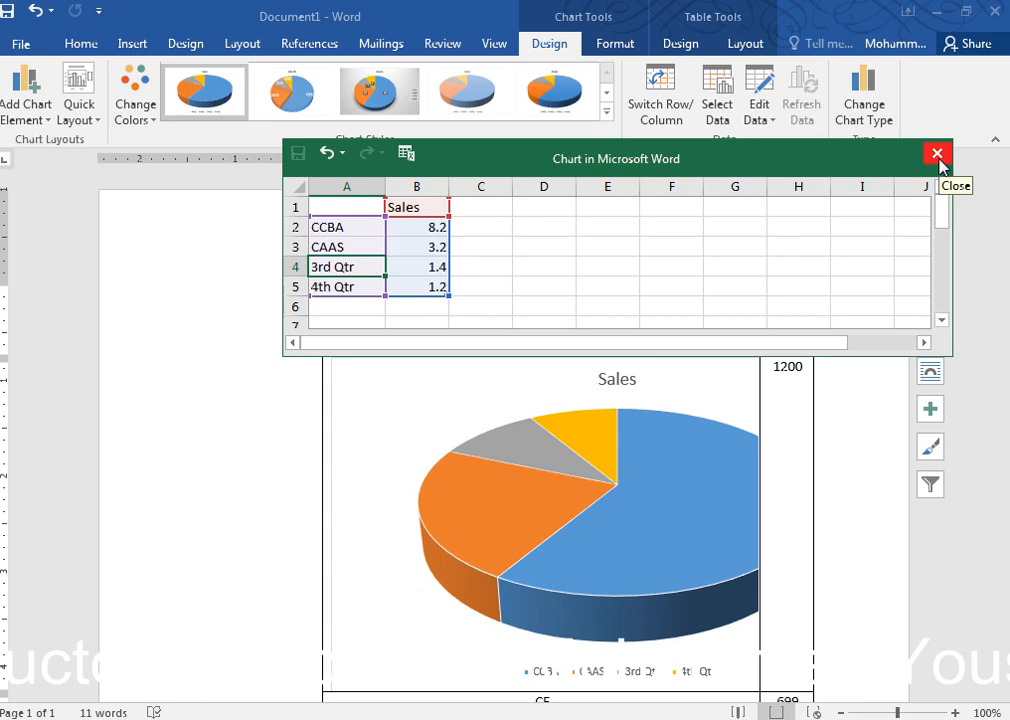
text(CE)
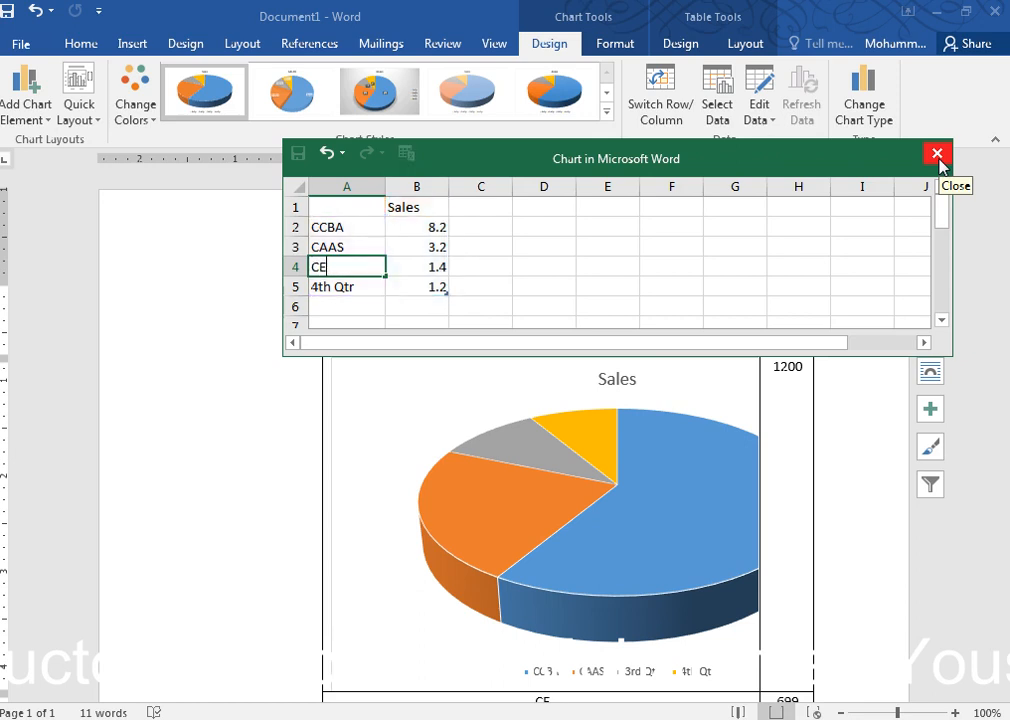
key(Return)
text(FP)
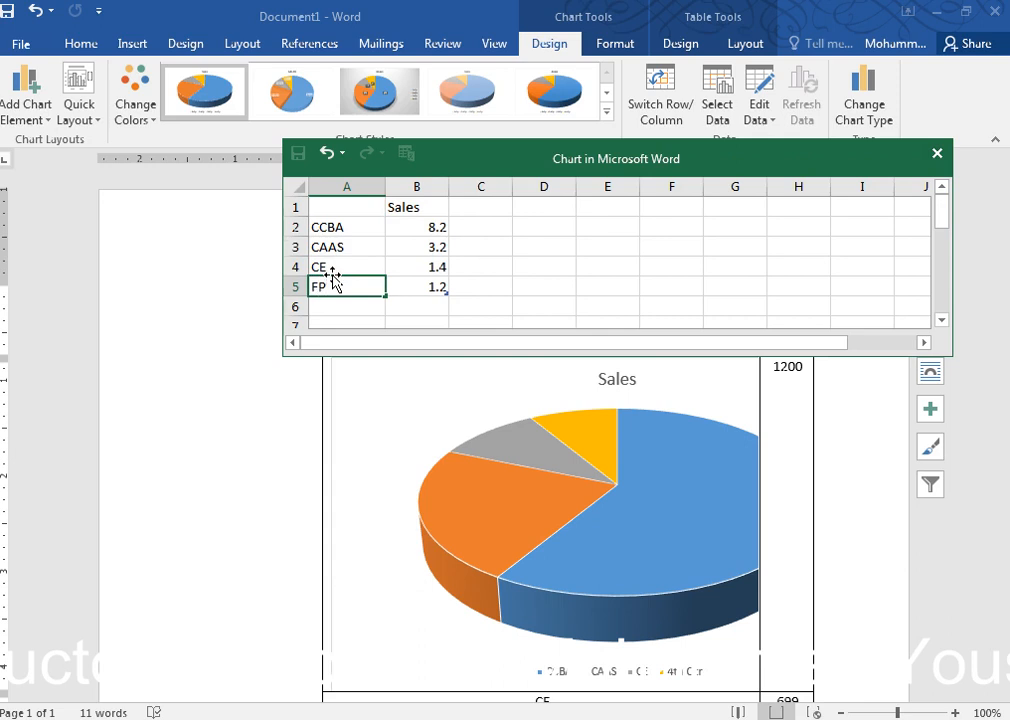
Step: Enter the values 1200, 1000, 900 and 1500 for CCBA, CAAS, CE and FP in cells B2 to B5
click(426, 229)
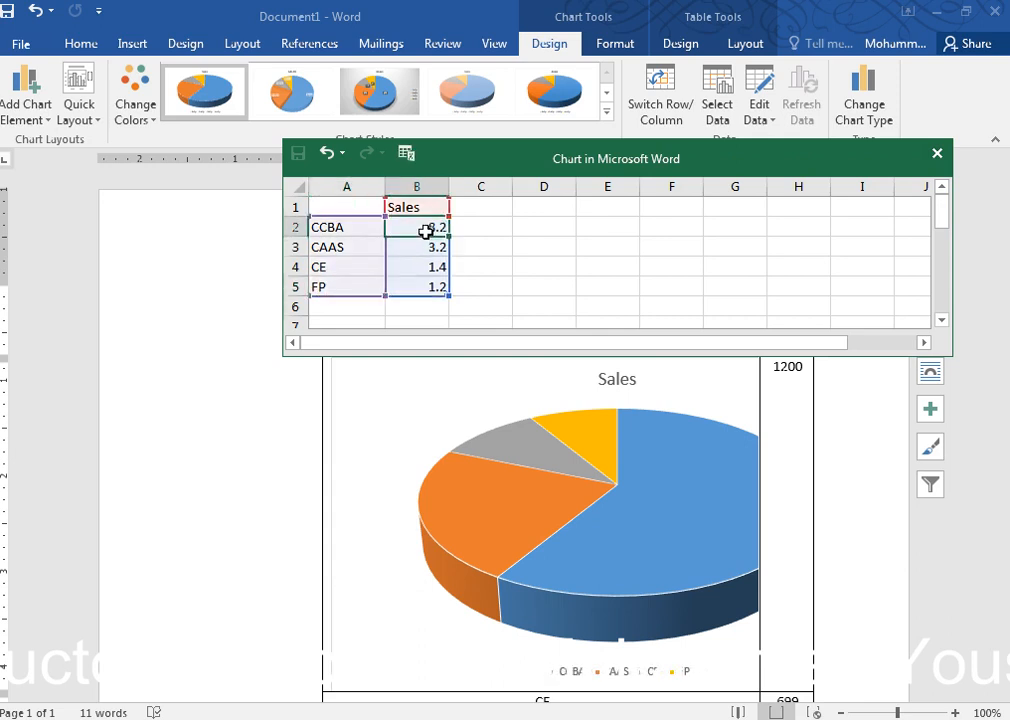
text(1200)
click(416, 246)
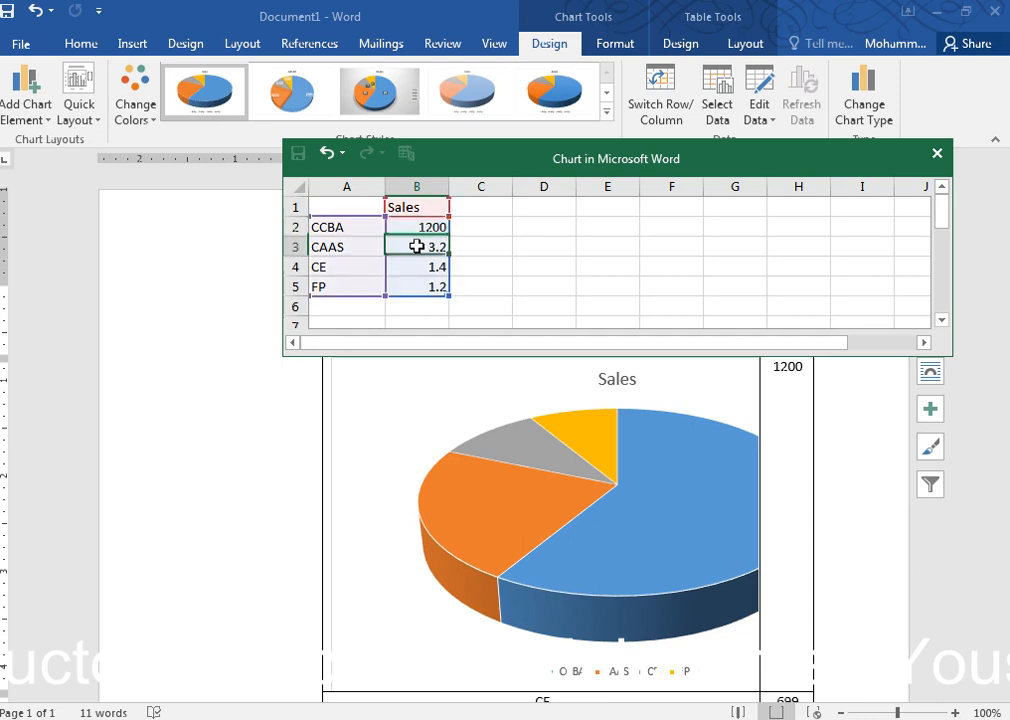
text(1000)
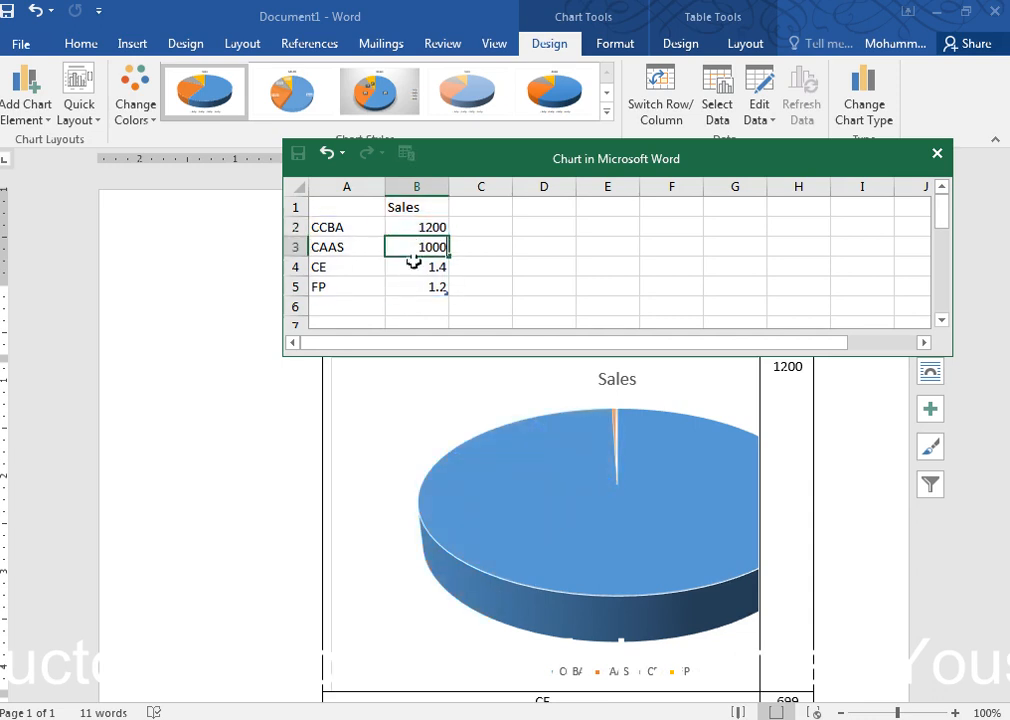
click(412, 264)
text(900)
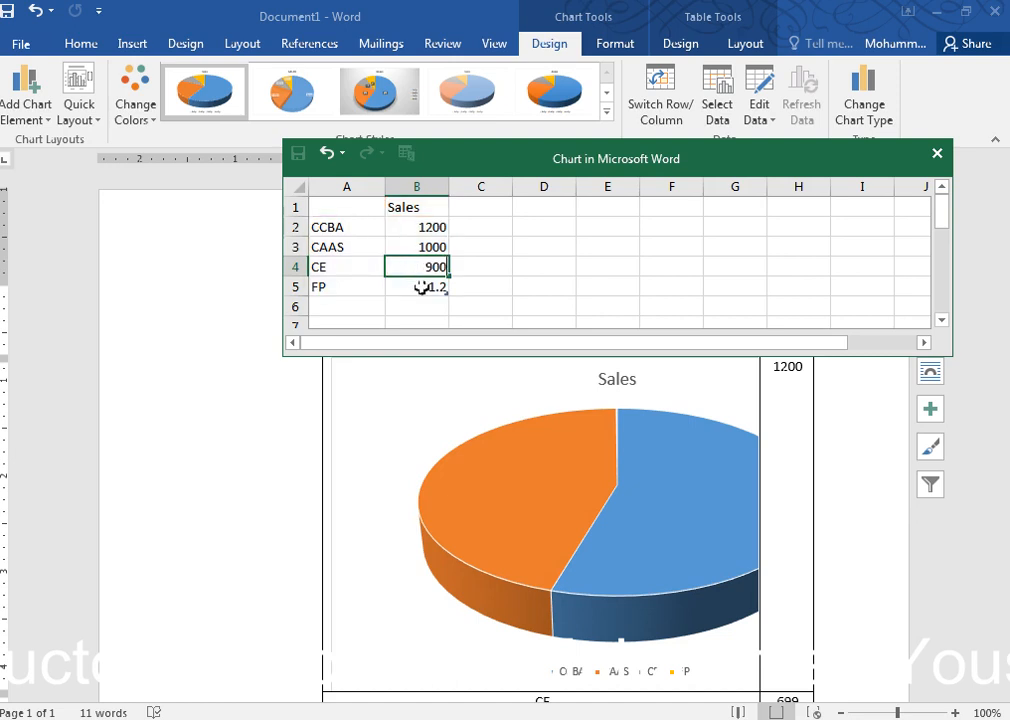
click(420, 286)
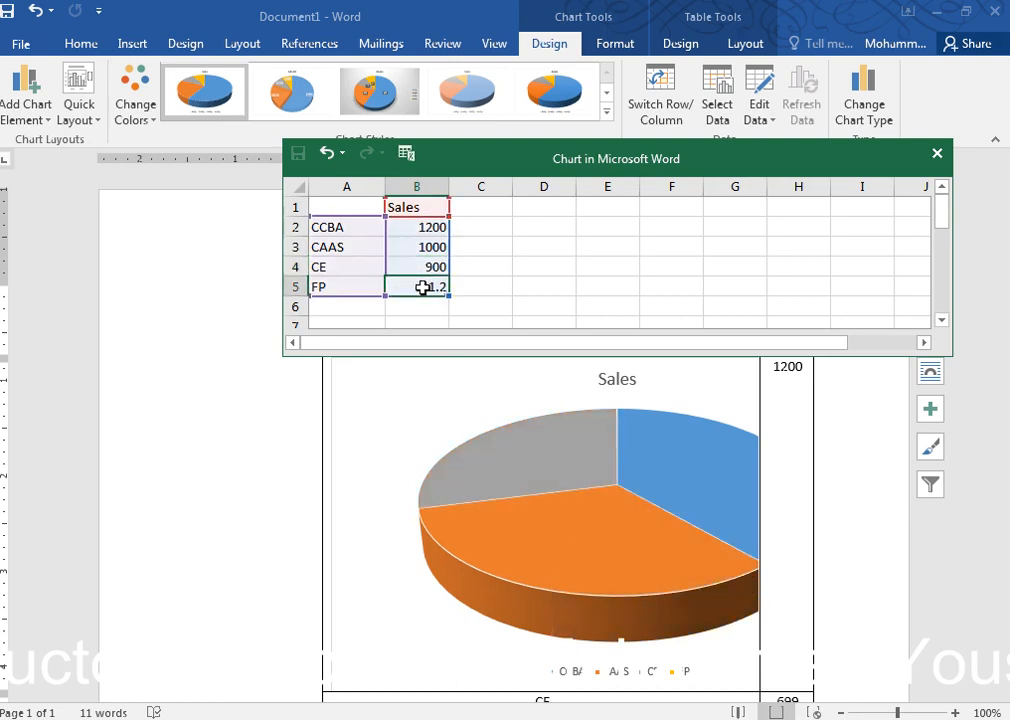
text(1500)
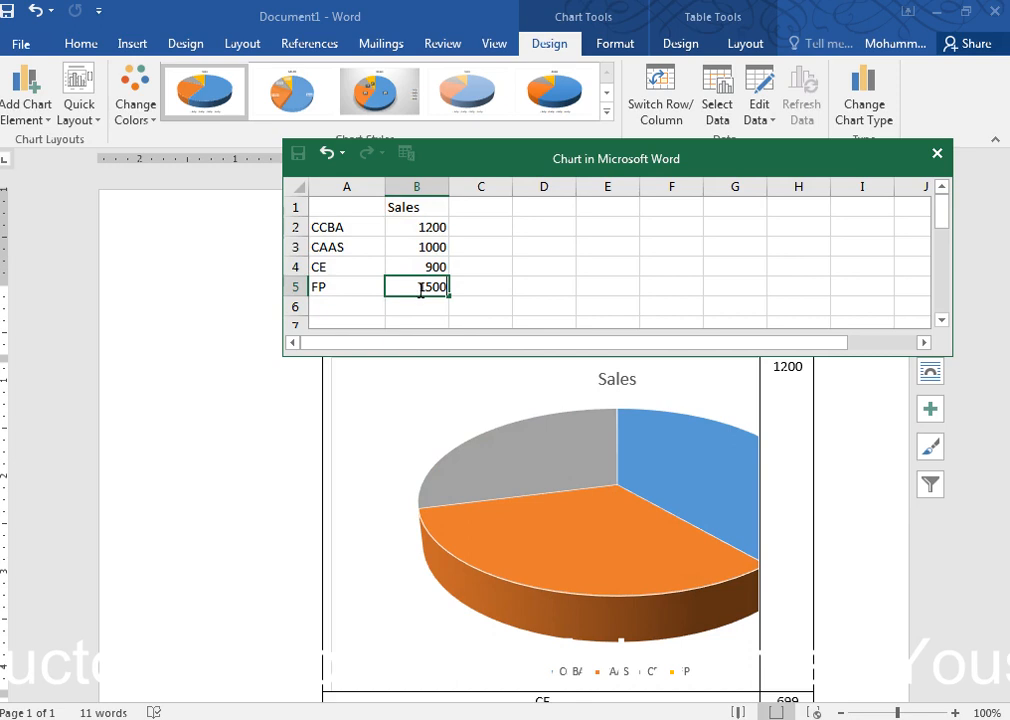
click(412, 305)
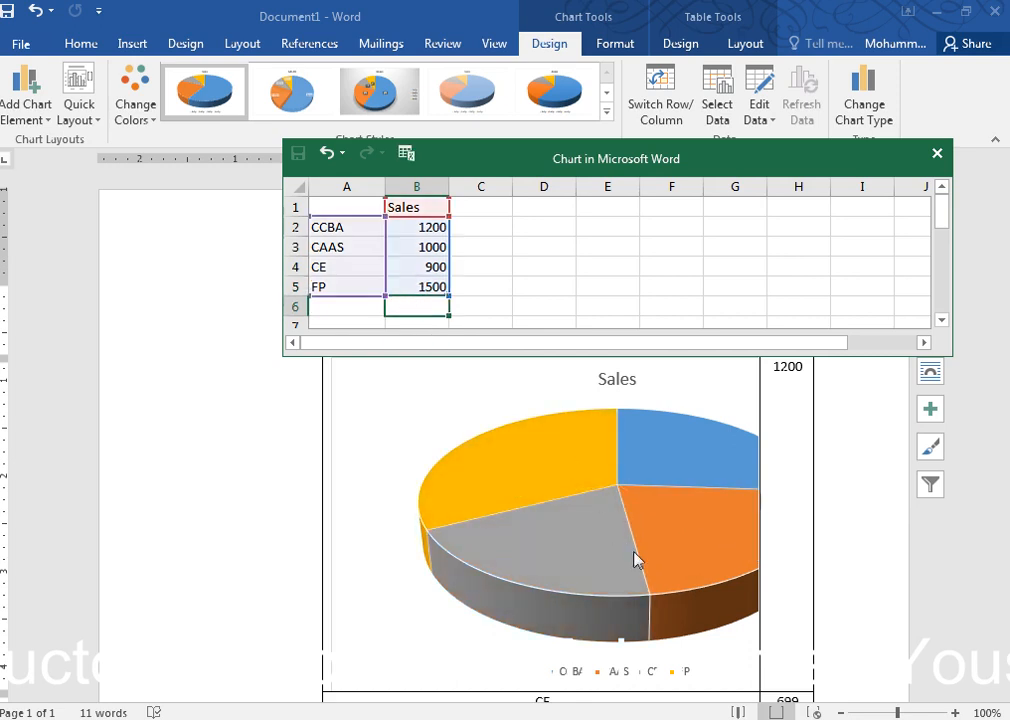
Step: Enter the series heading "Number of students" in cell B1 of the chart data sheet and close the sheet
click(422, 210)
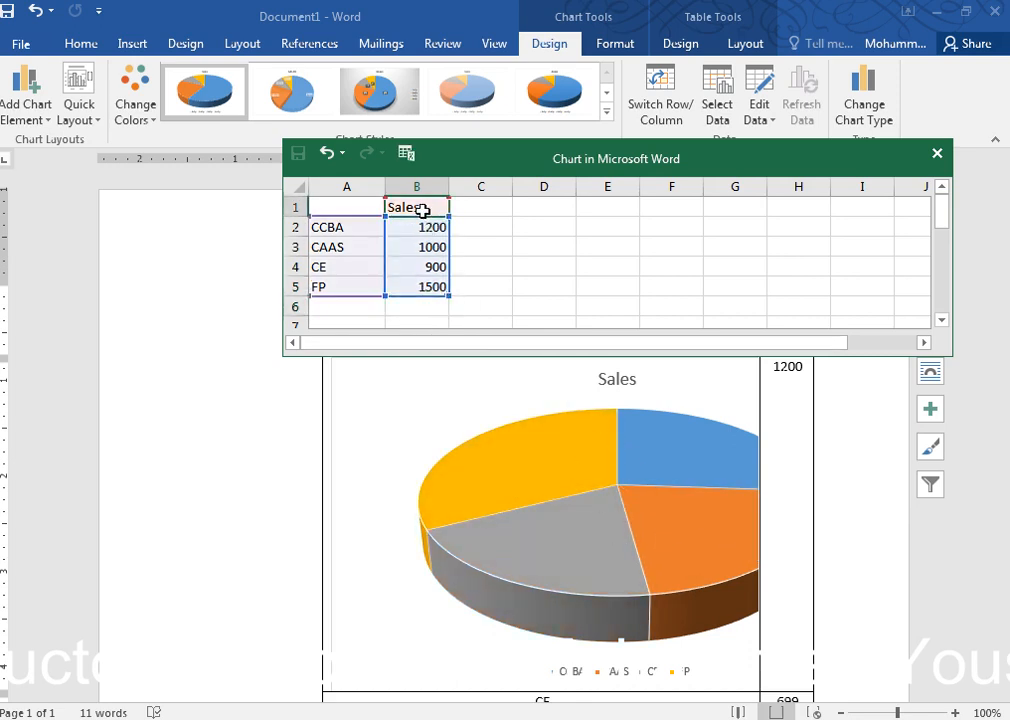
text(n)
text(Nu)
text(mber)
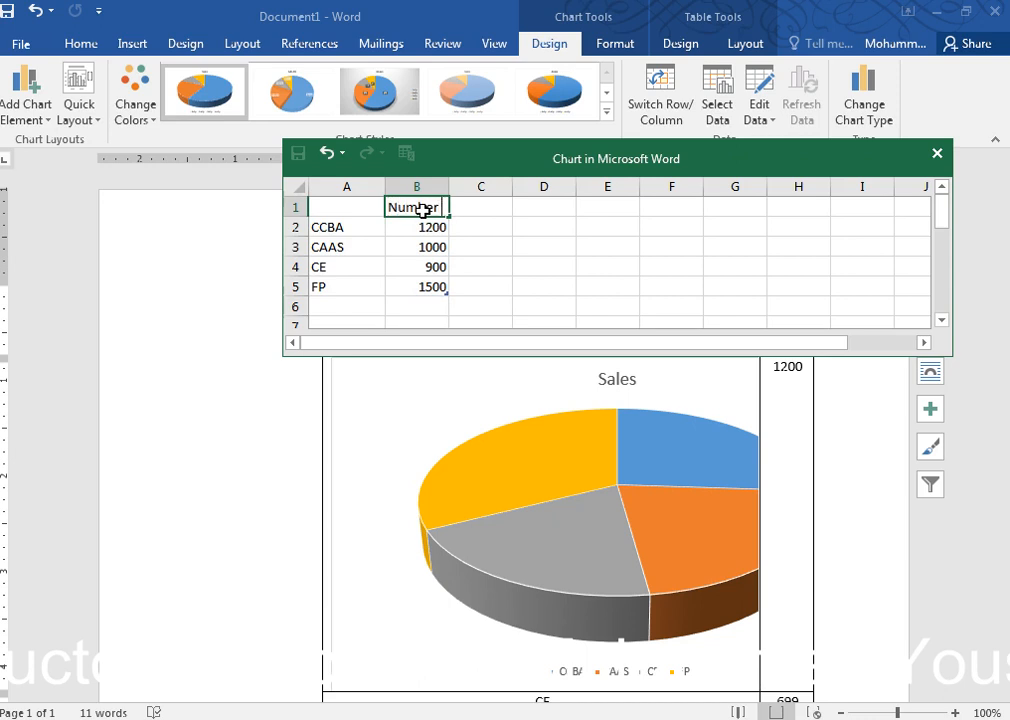
text( of students)
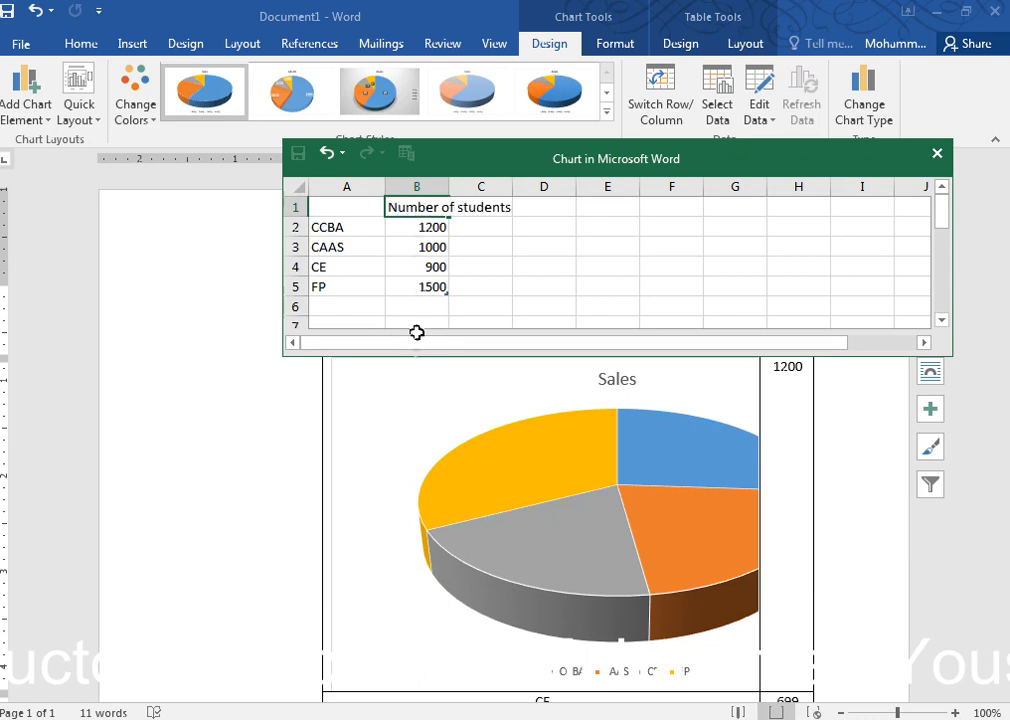
click(417, 372)
click(406, 207)
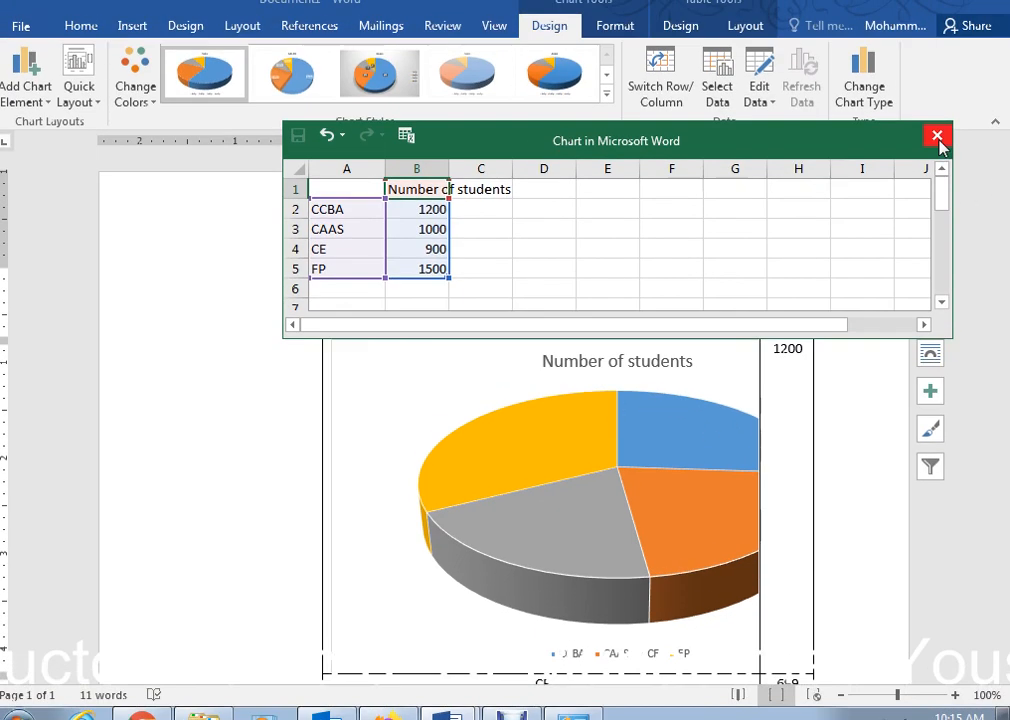
click(937, 137)
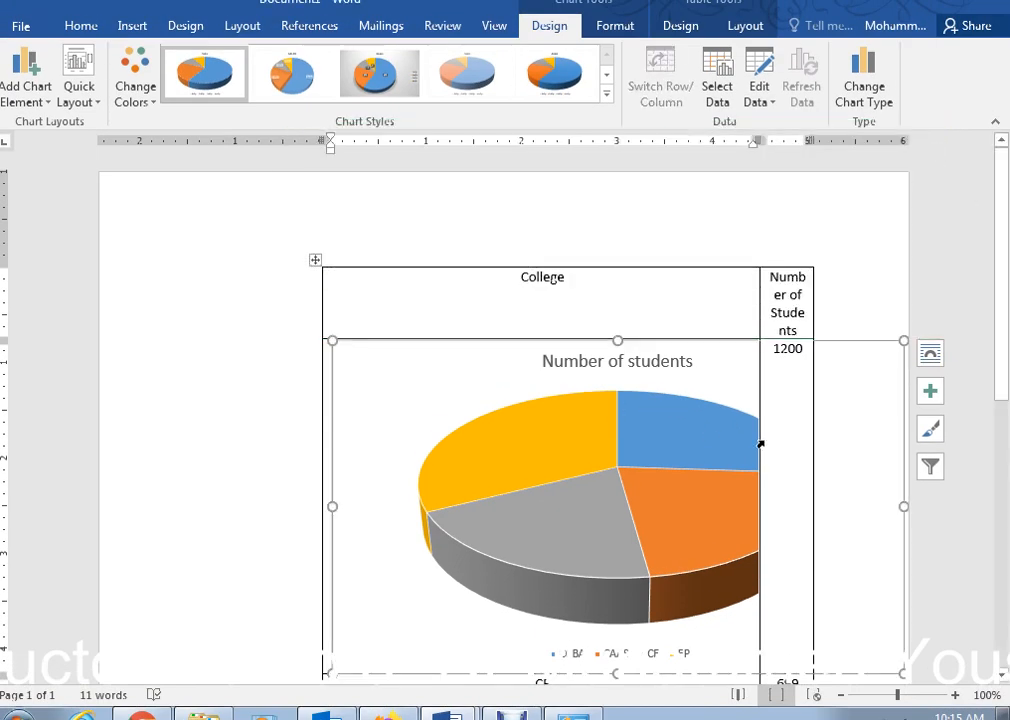
Step: Cut the pie chart out of the table cell and paste it as a picture below the table
scroll(760, 443, down, 3)
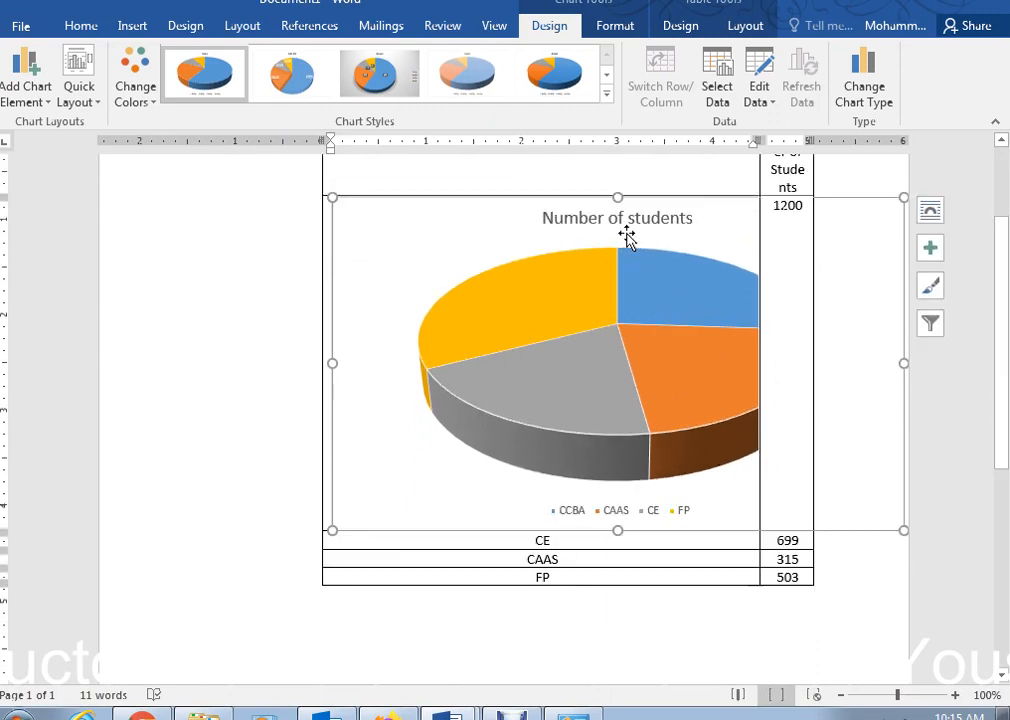
right_click(627, 236)
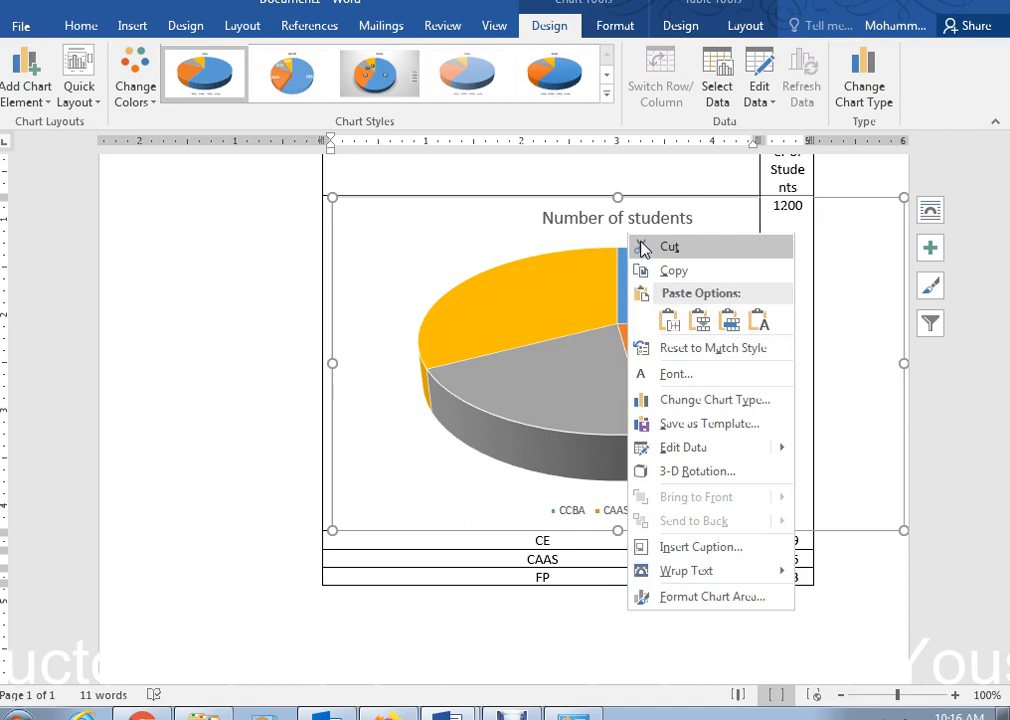
click(645, 248)
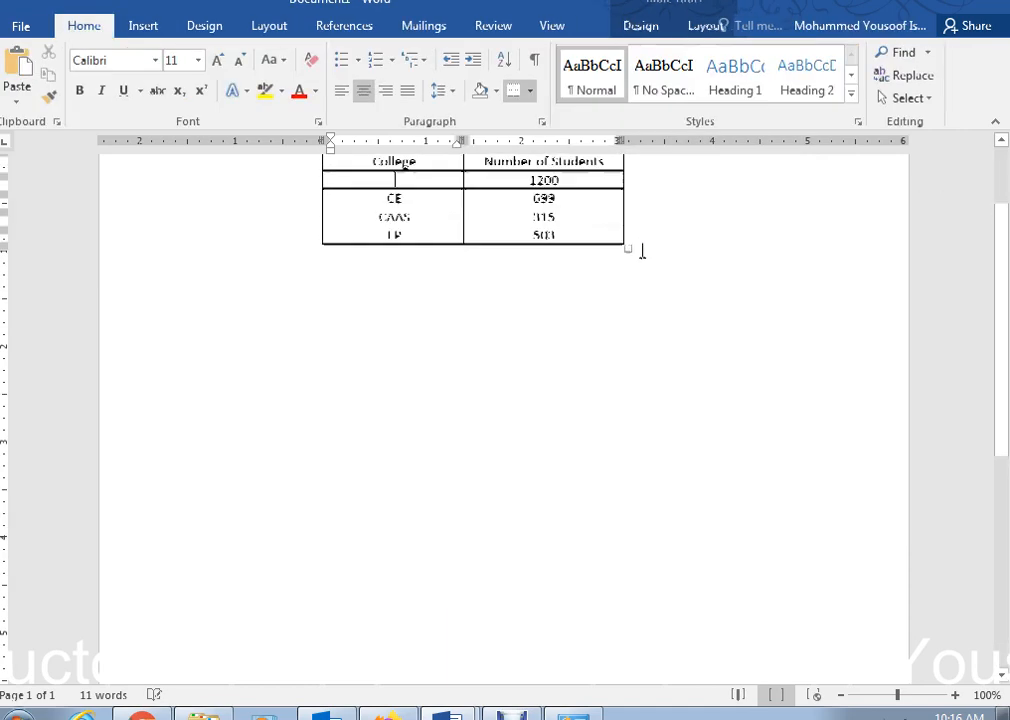
right_click(581, 368)
click(679, 457)
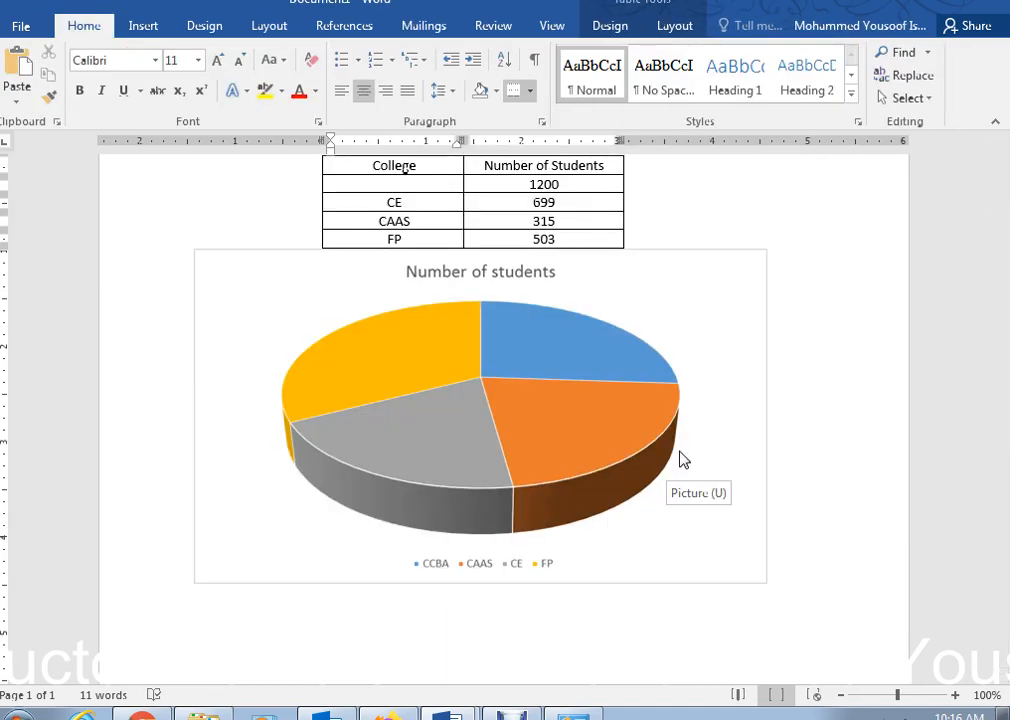
Step: Enter CCBA in the empty College cell of the table's 1200 row
scroll(716, 420, up, 2)
click(400, 283)
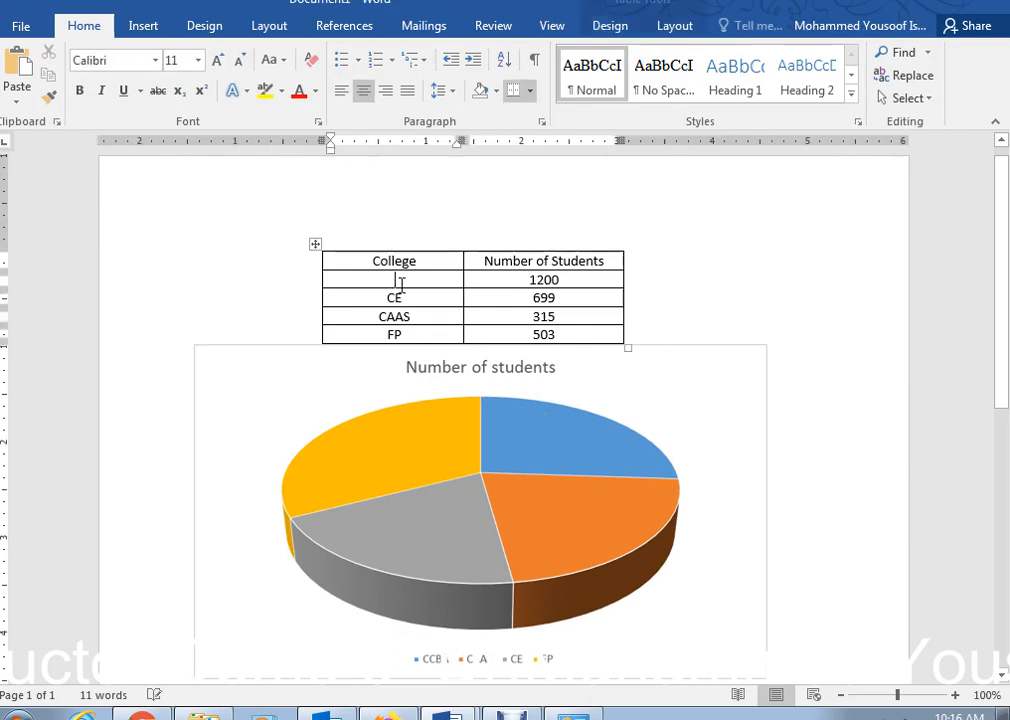
text(CC)
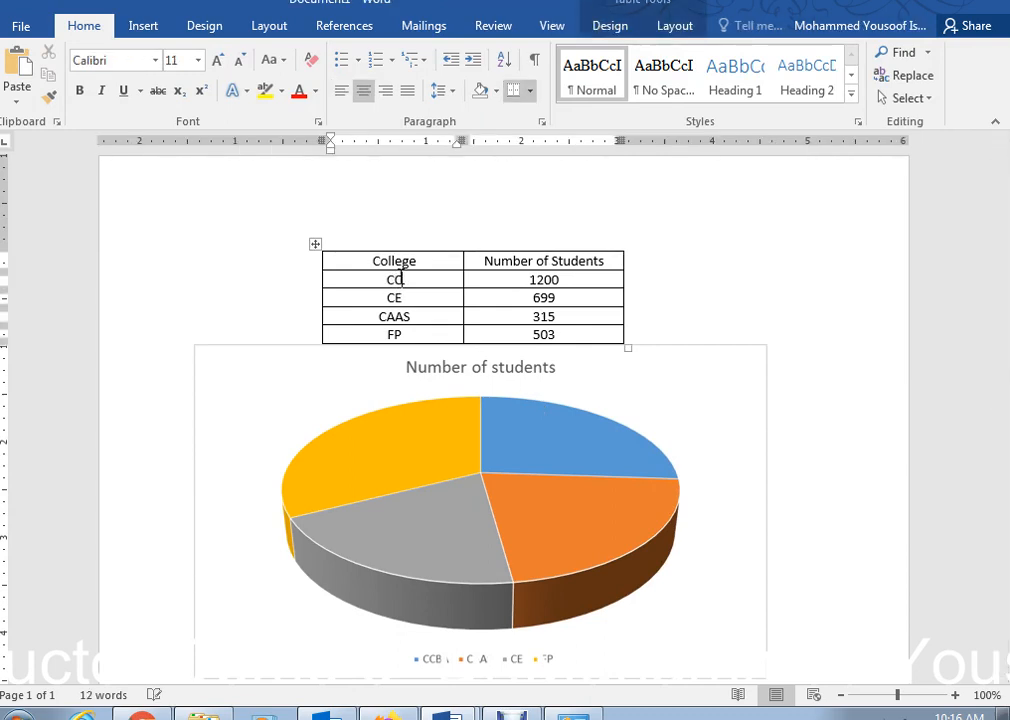
text(BA)
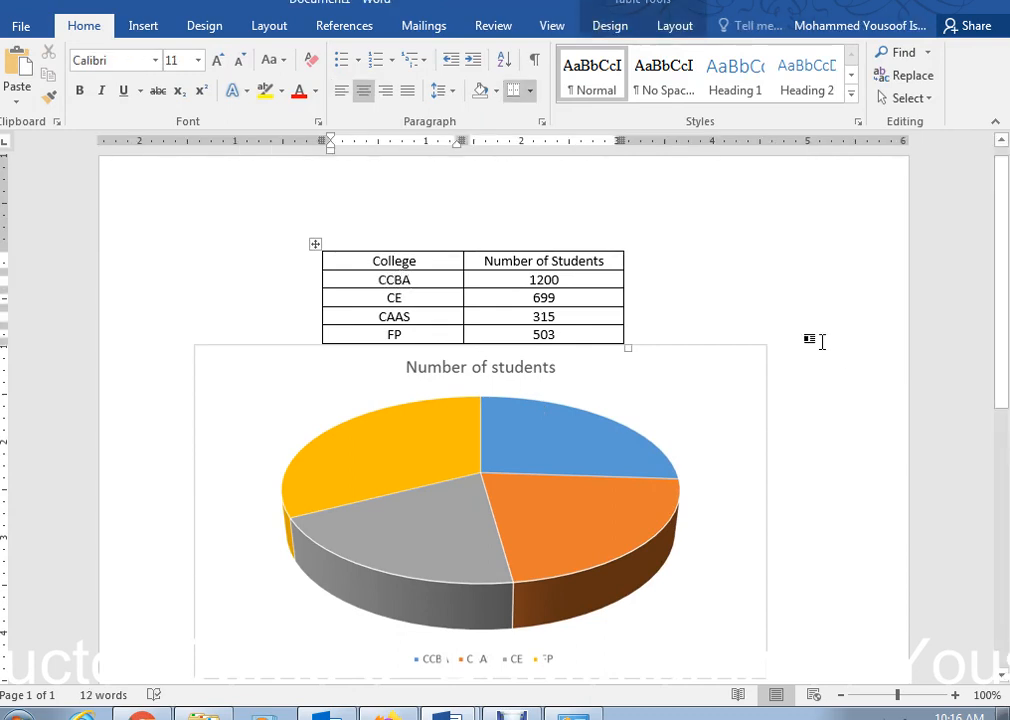
Step: Insert a 3-D Column chart between the college table and the pie chart picture
scroll(832, 413, down, 5)
click(681, 499)
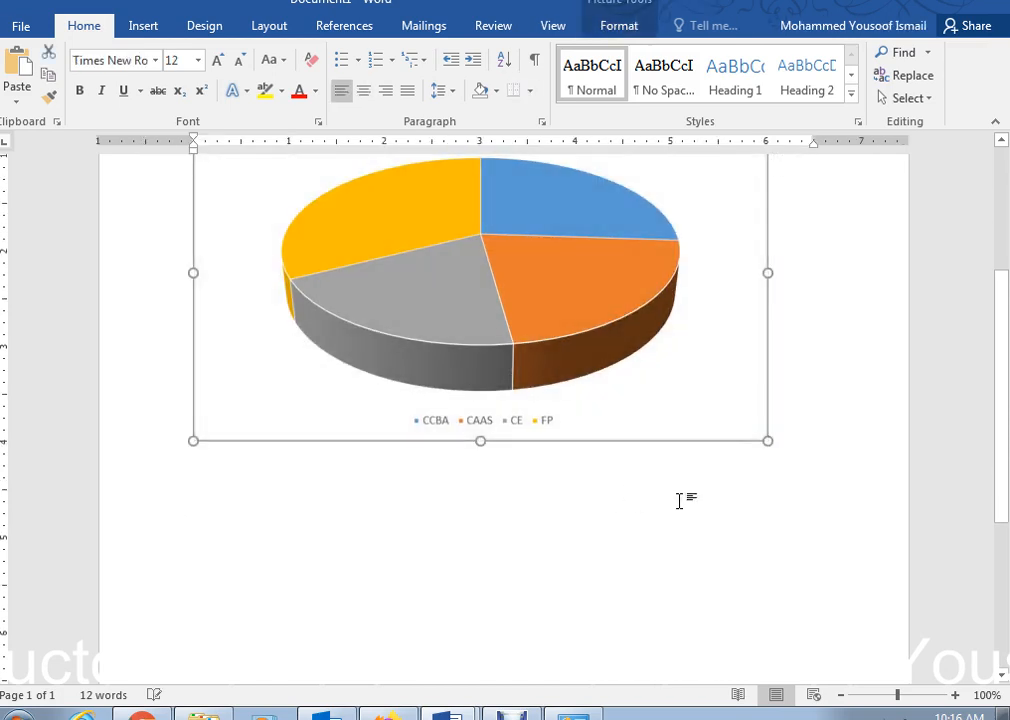
scroll(681, 499, up, 4)
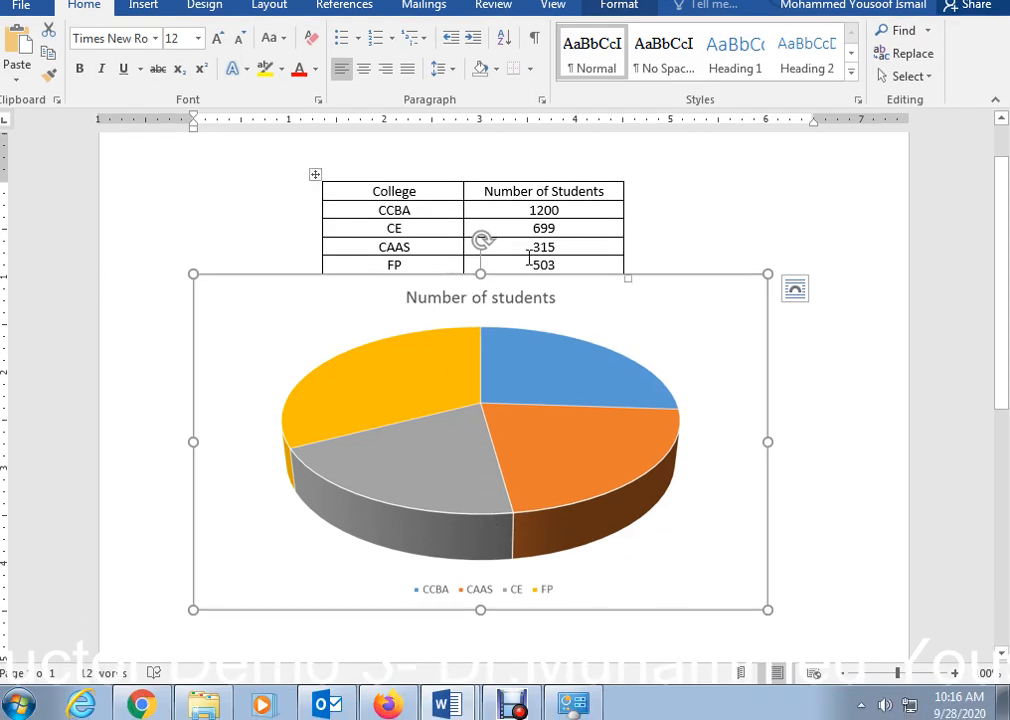
scroll(798, 444, down, 3)
click(530, 522)
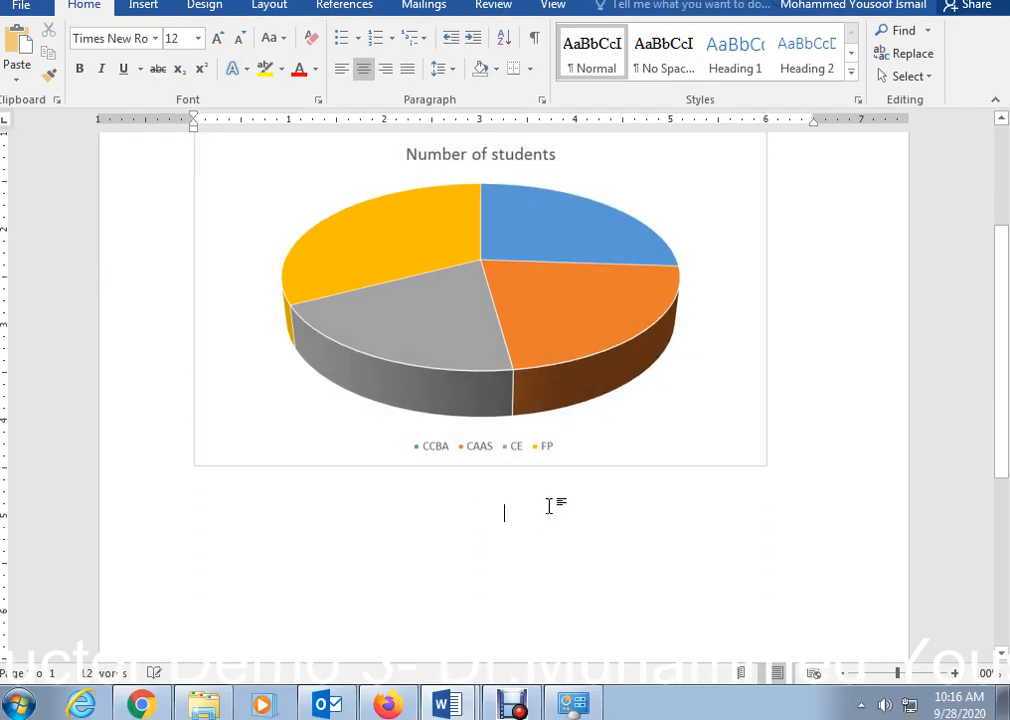
scroll(572, 485, up, 1)
scroll(750, 418, up, 2)
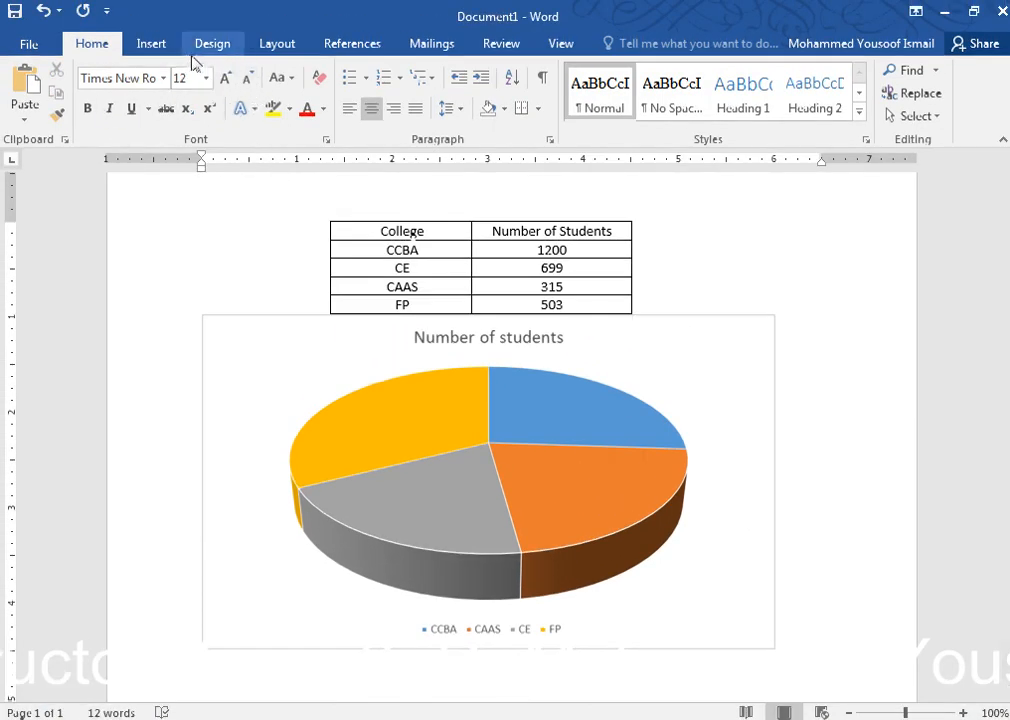
click(153, 50)
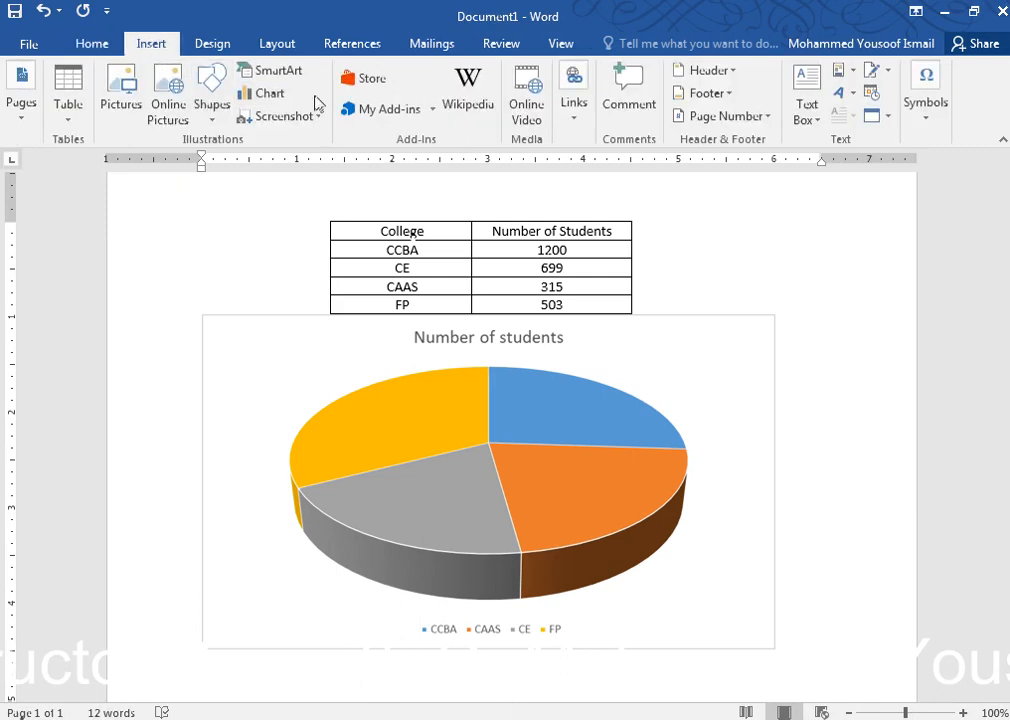
click(270, 94)
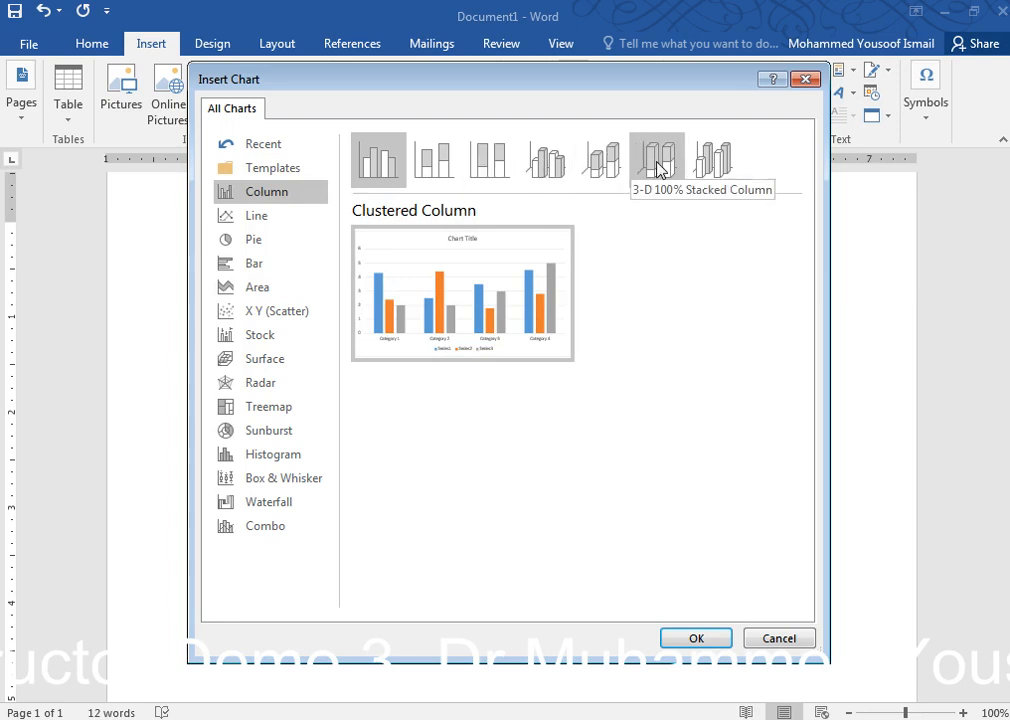
click(720, 175)
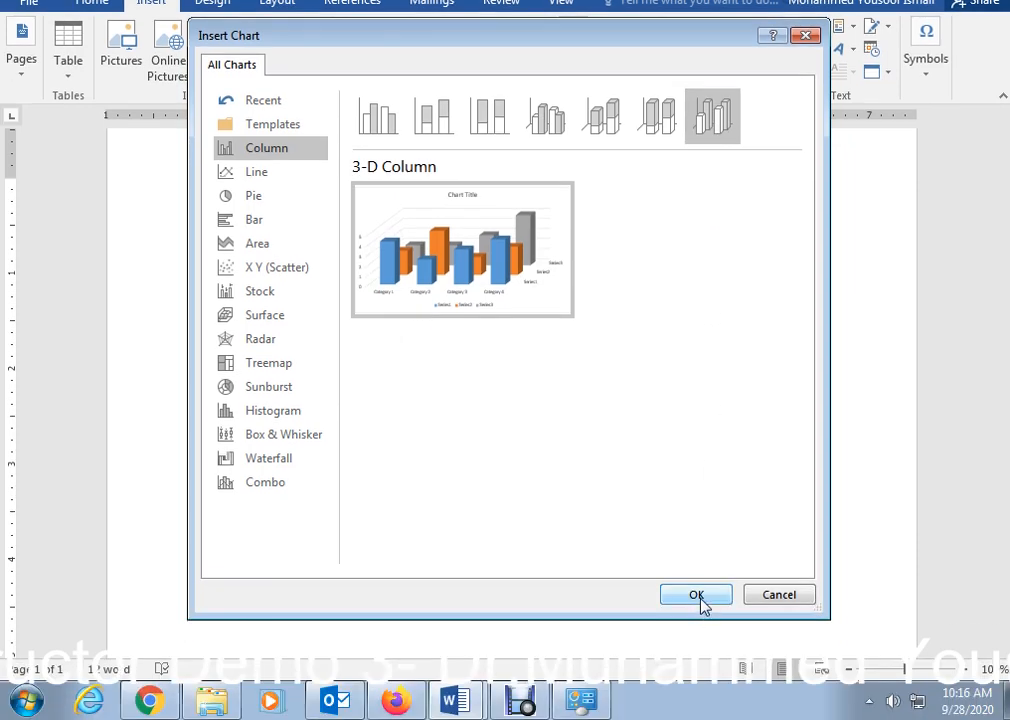
click(697, 596)
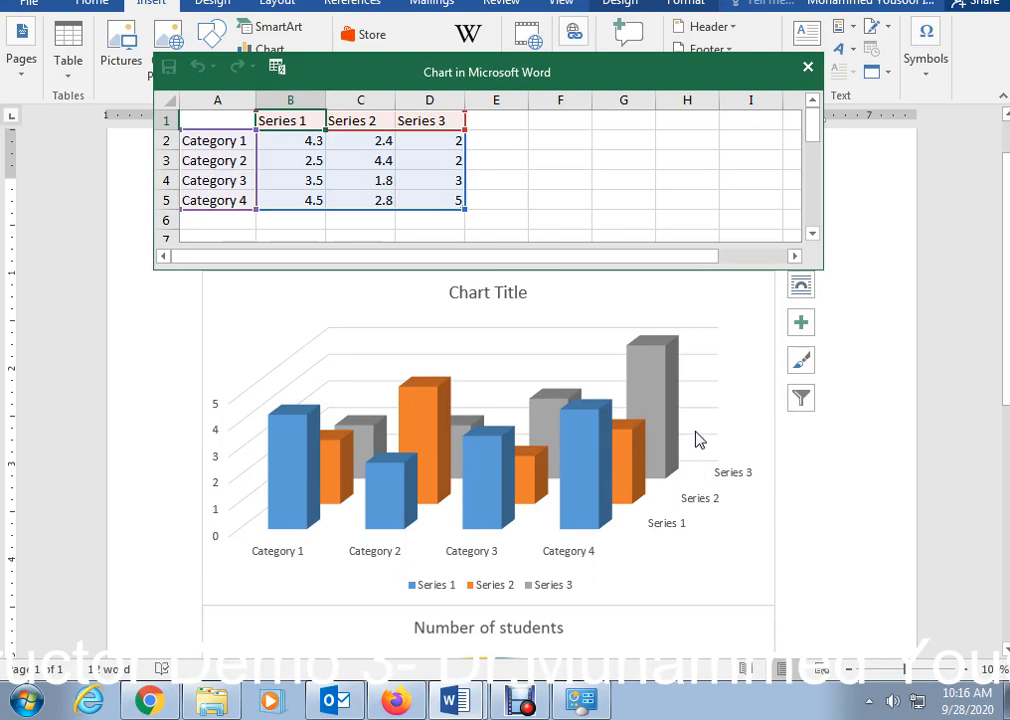
Step: Enter the category labels CAAS, CCBA, CE and FP in cells A2 to A5 of the column chart's data sheet
scroll(700, 437, down, 3)
scroll(697, 433, up, 3)
click(216, 151)
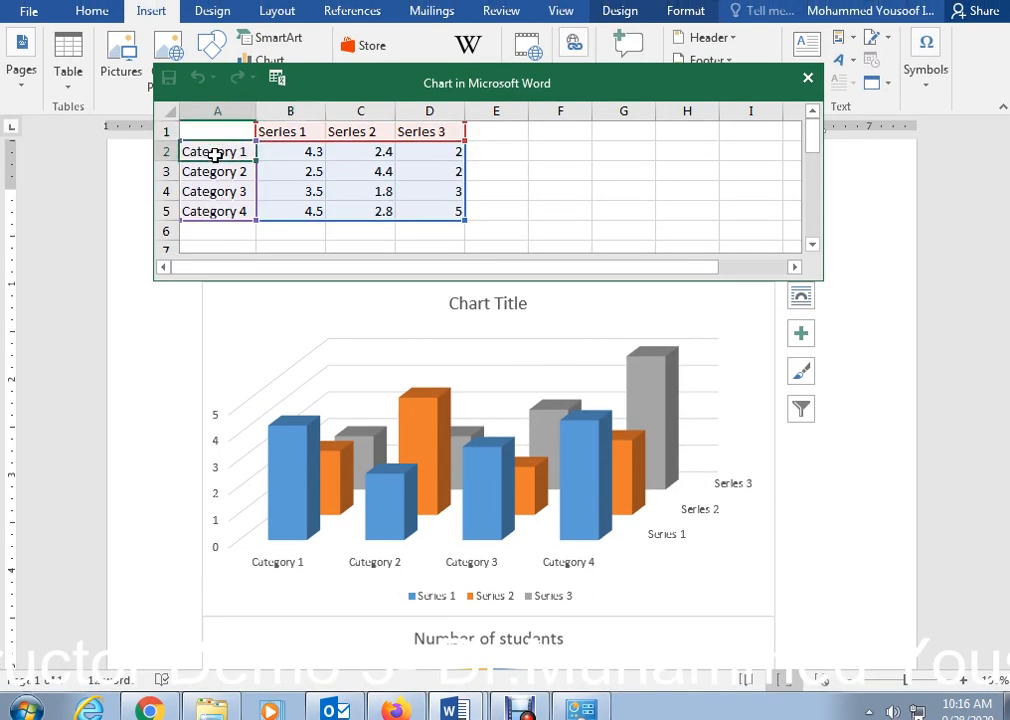
text(cc)
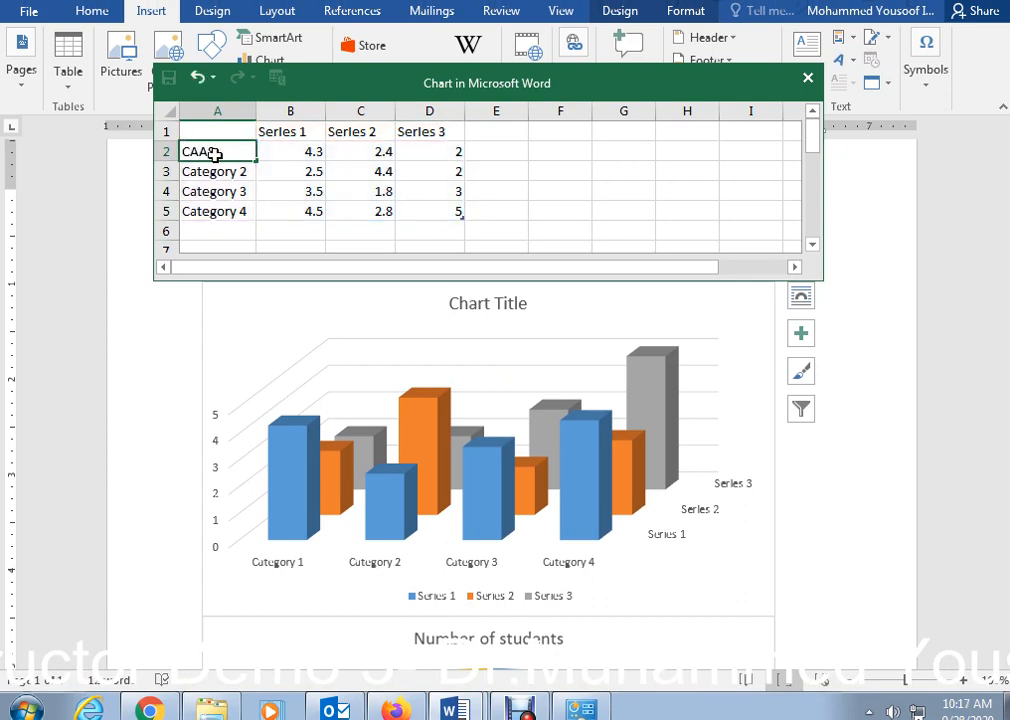
key(Return)
text(CC)
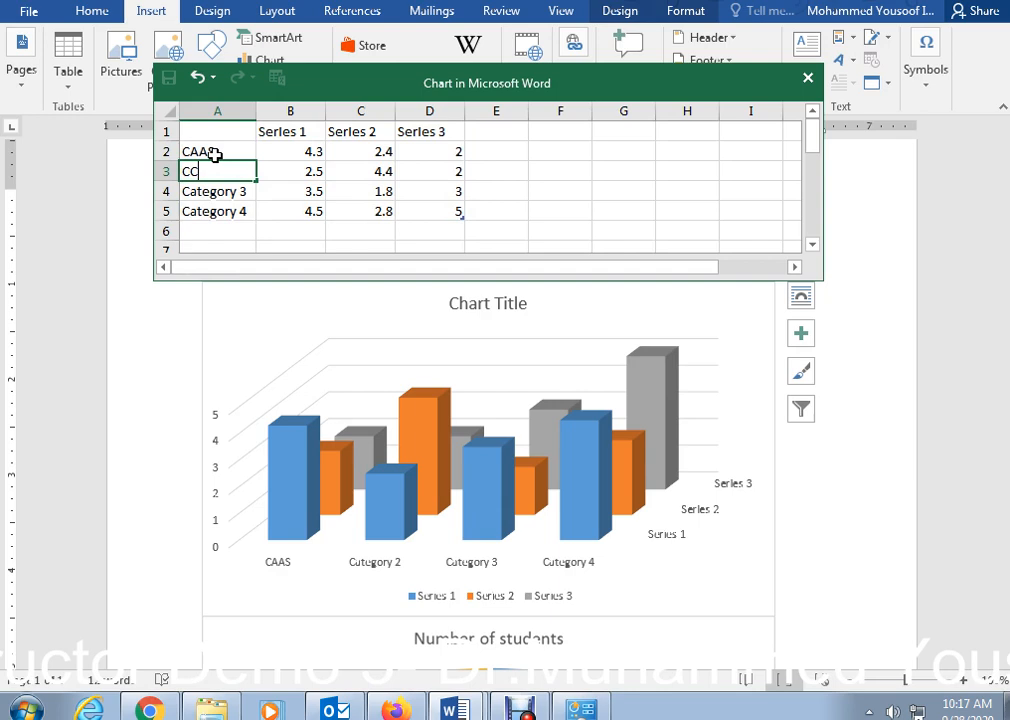
text(BA)
key(Return)
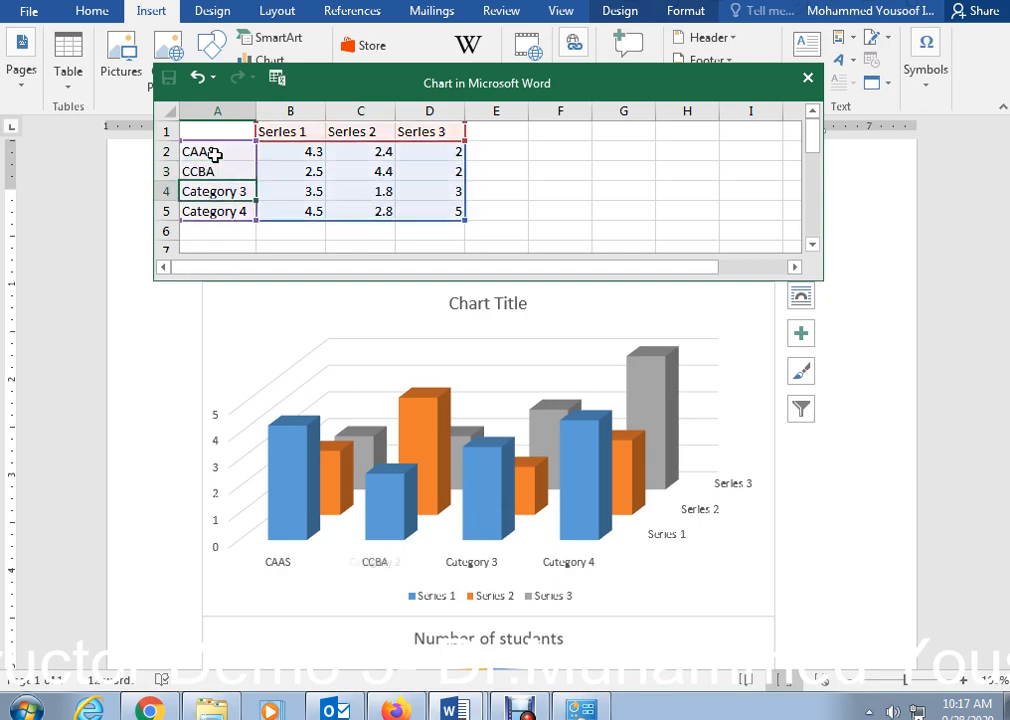
text(CE)
key(Return)
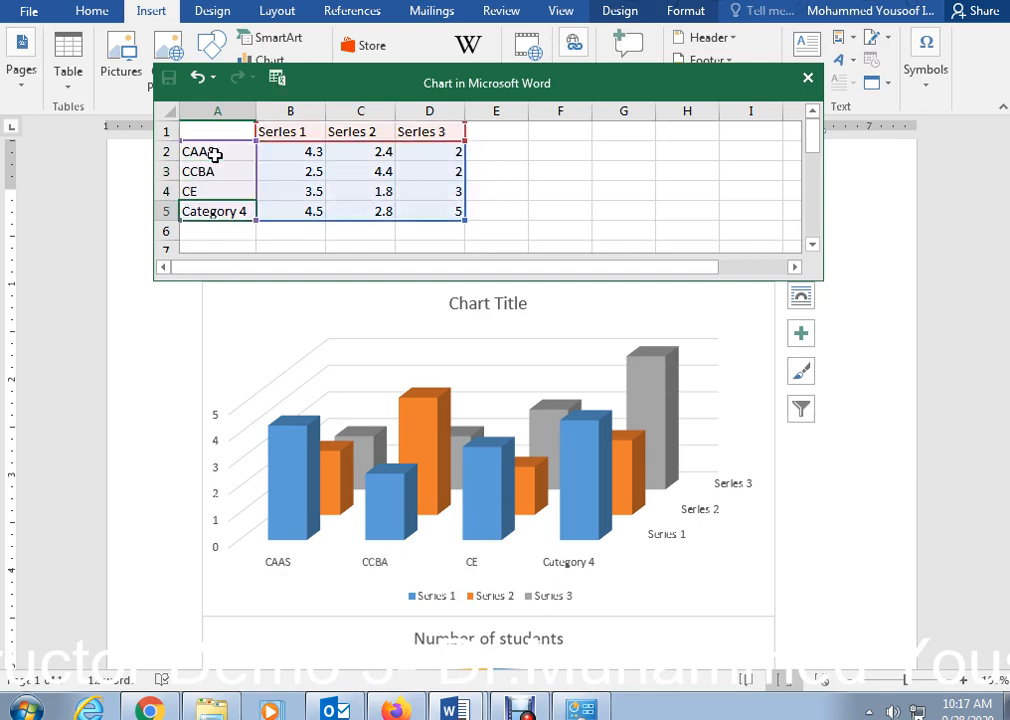
text(FP)
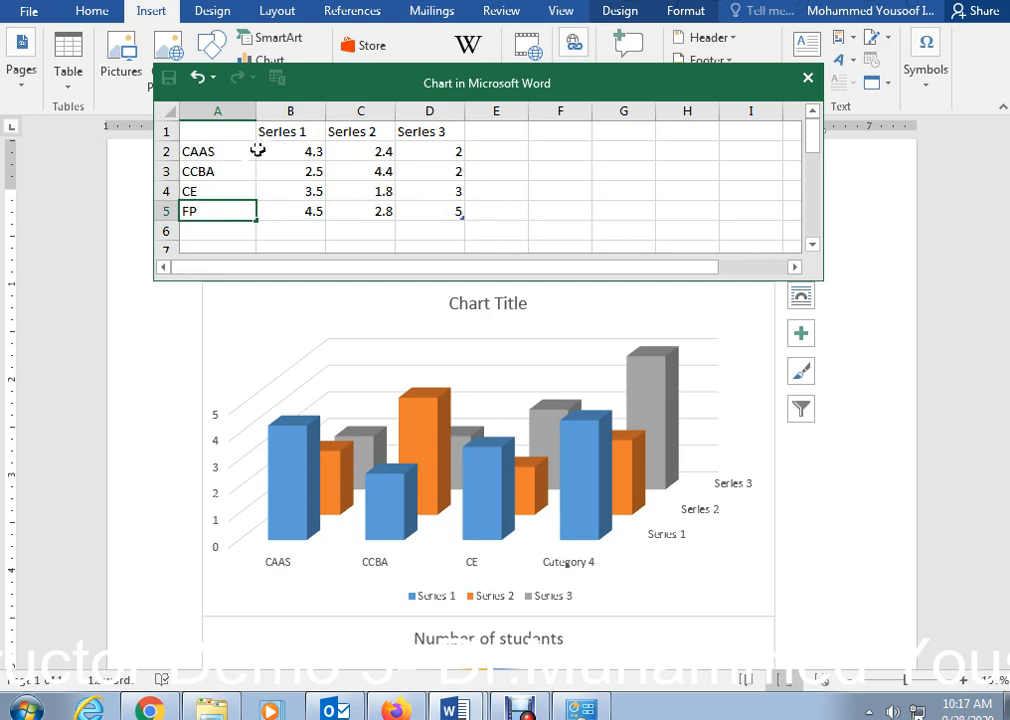
Step: Enter the series headings 2019, 2020 and 2021 in cells B1 to D1 of the column chart's data sheet
click(290, 123)
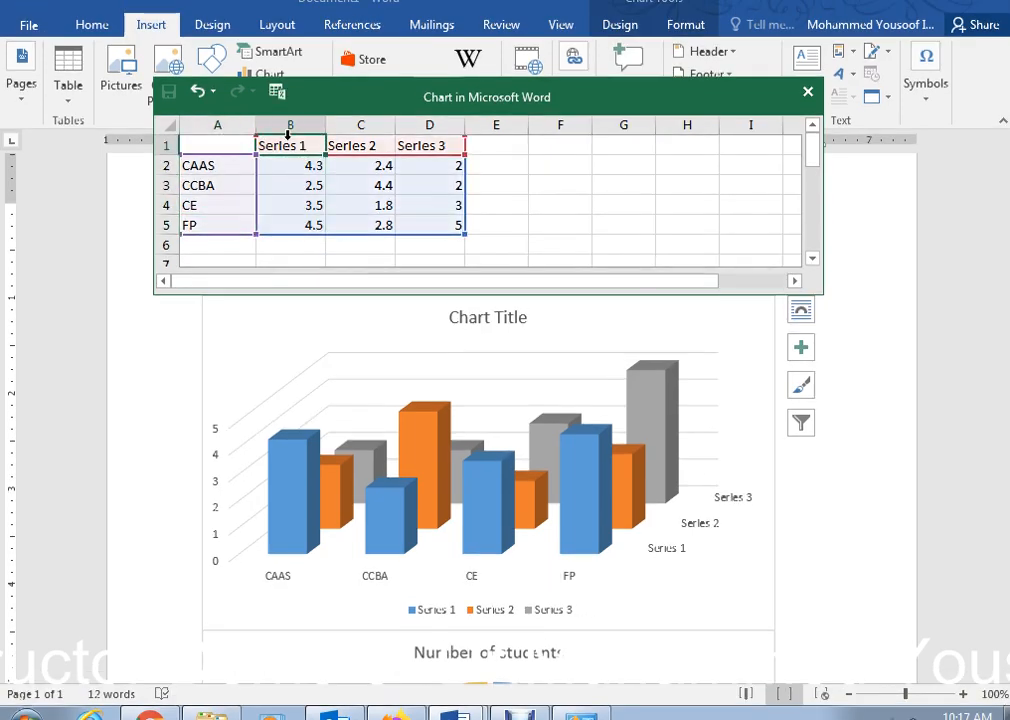
text(20)
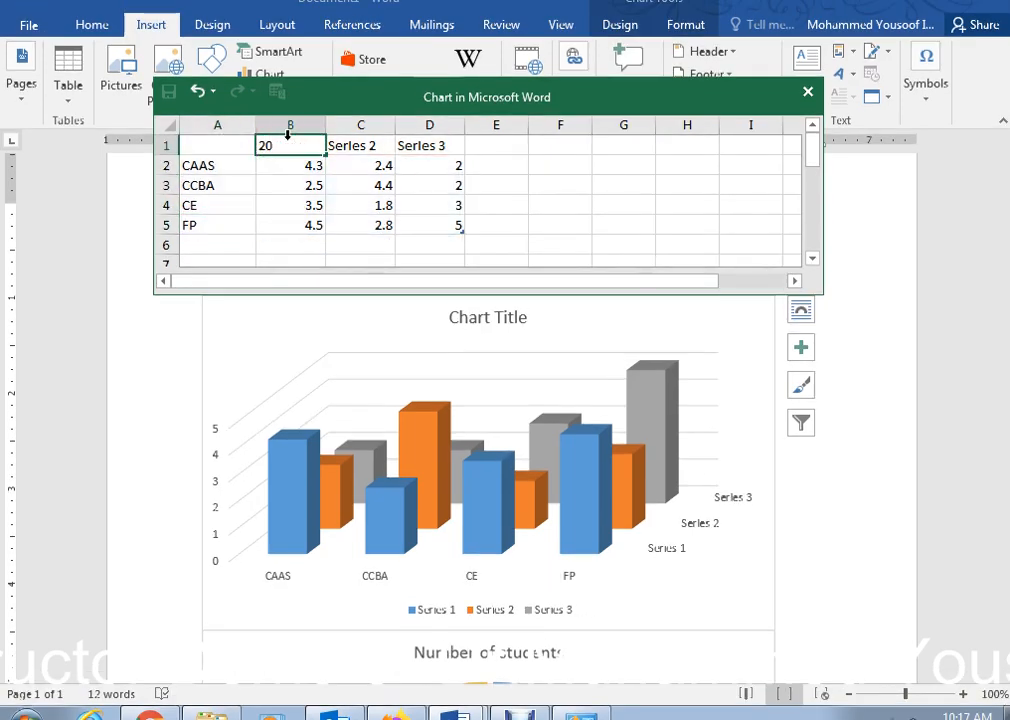
text(19)
key(Tab)
text(2020)
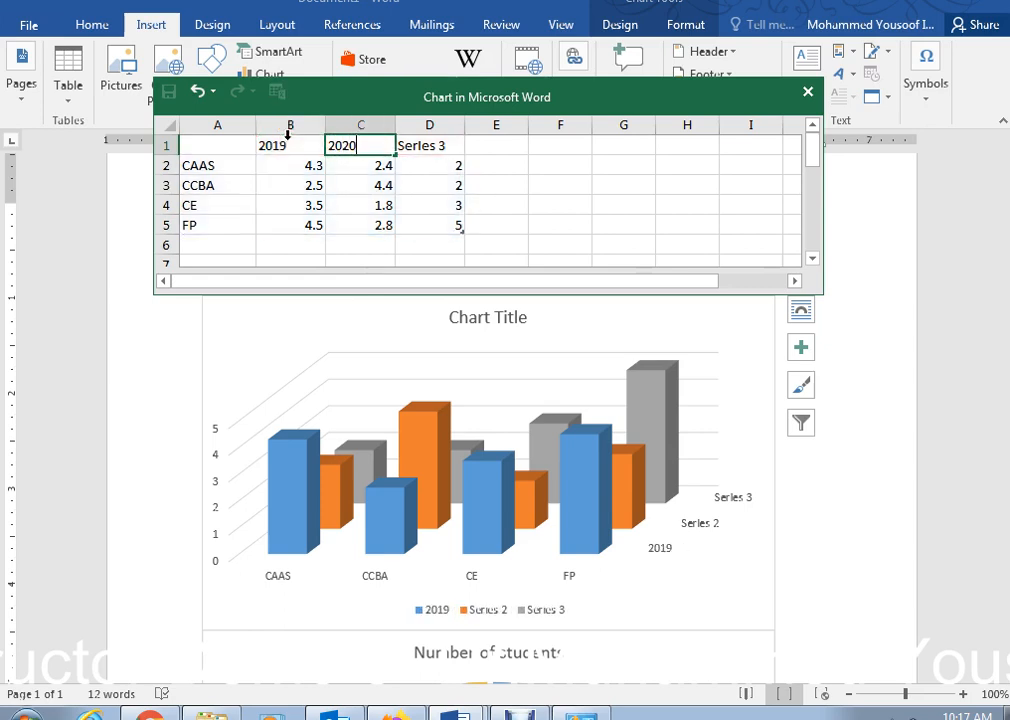
key(Tab)
text(2021)
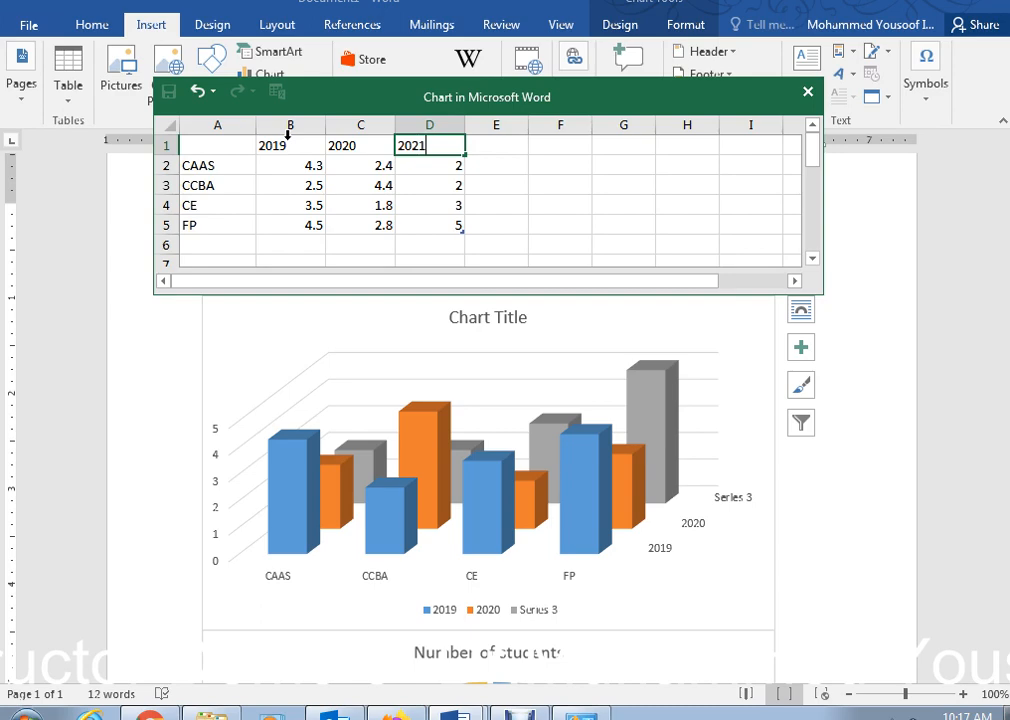
Step: Enter the CAAS values 1000, 1200 and 1500 for 2019, 2020 and 2021 in cells B2 to D2
click(308, 167)
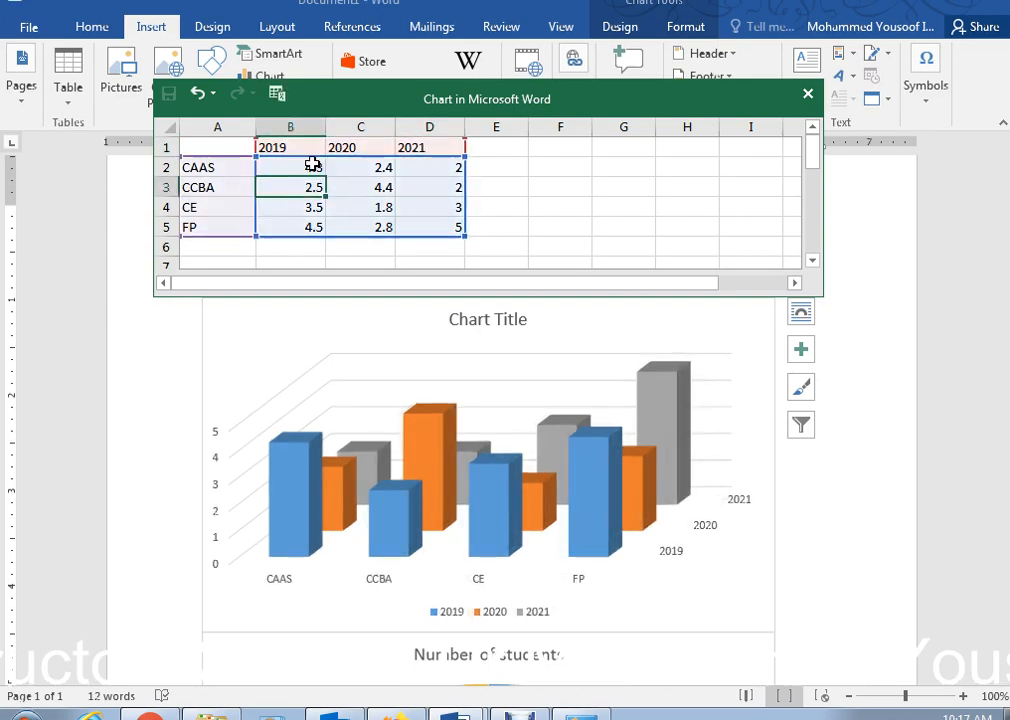
key(BackSpace)
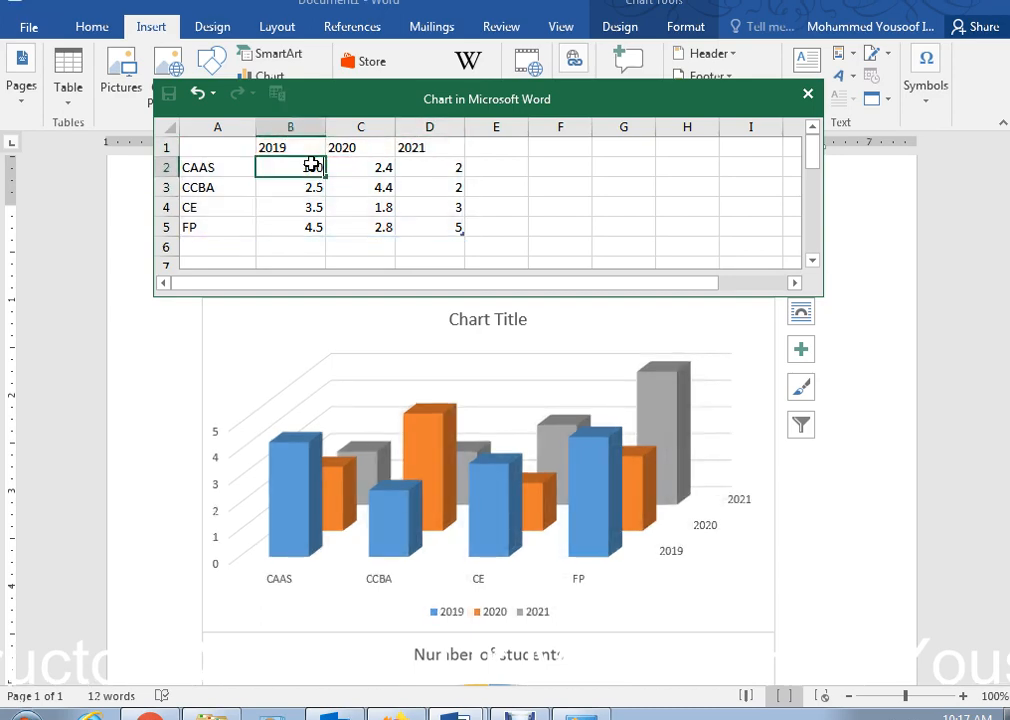
key(Tab)
text(1)
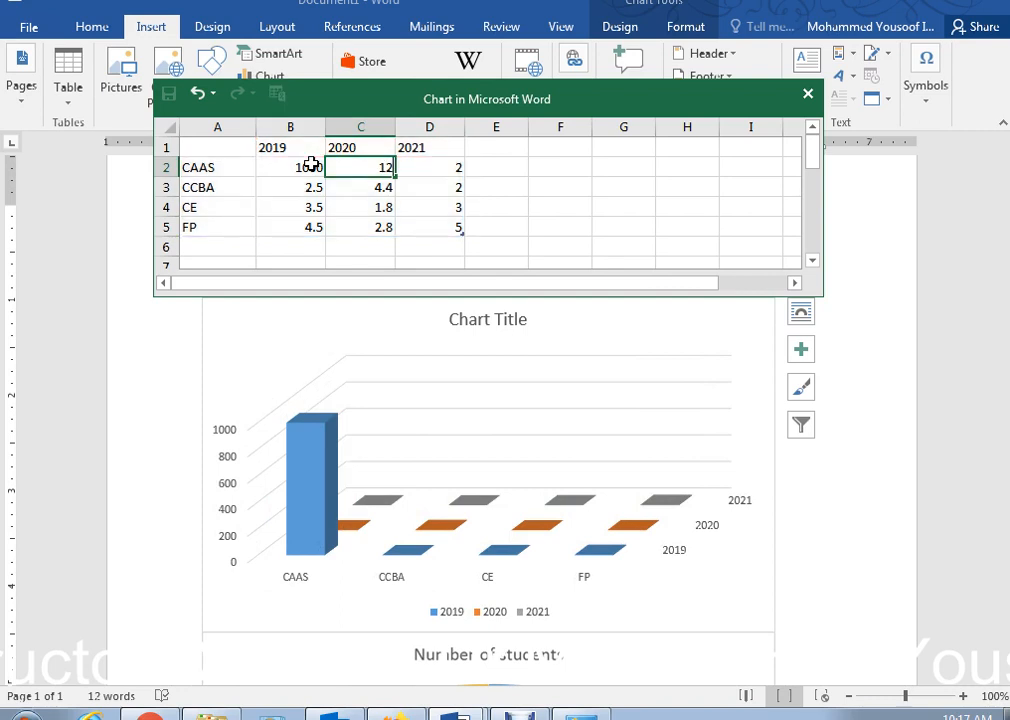
text(200)
key(Tab)
text(1)
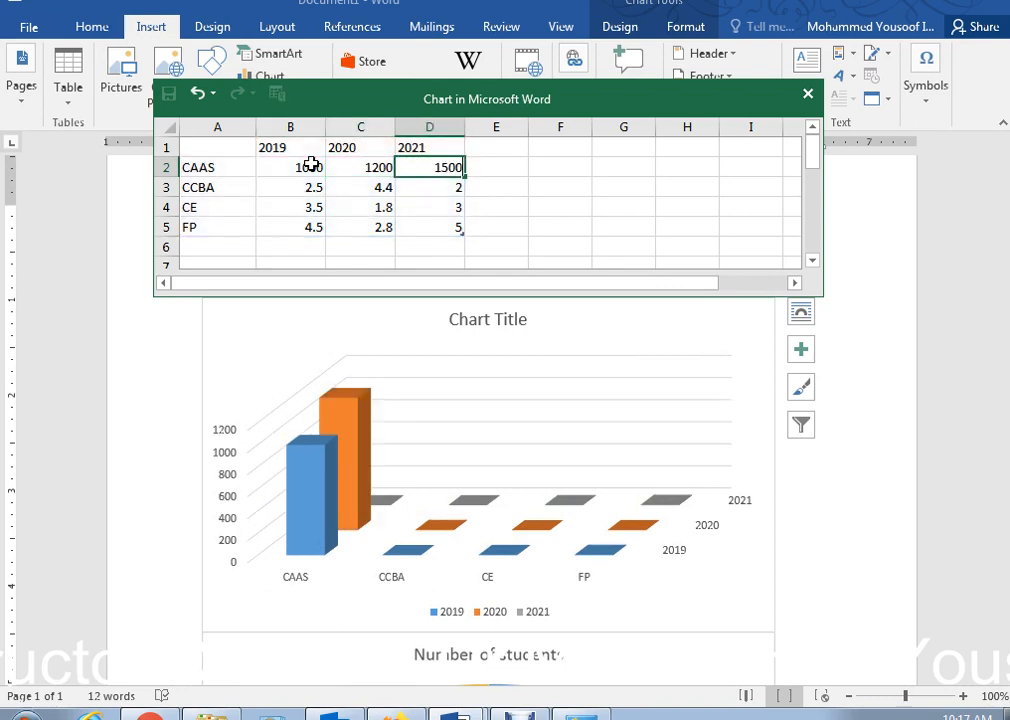
click(331, 207)
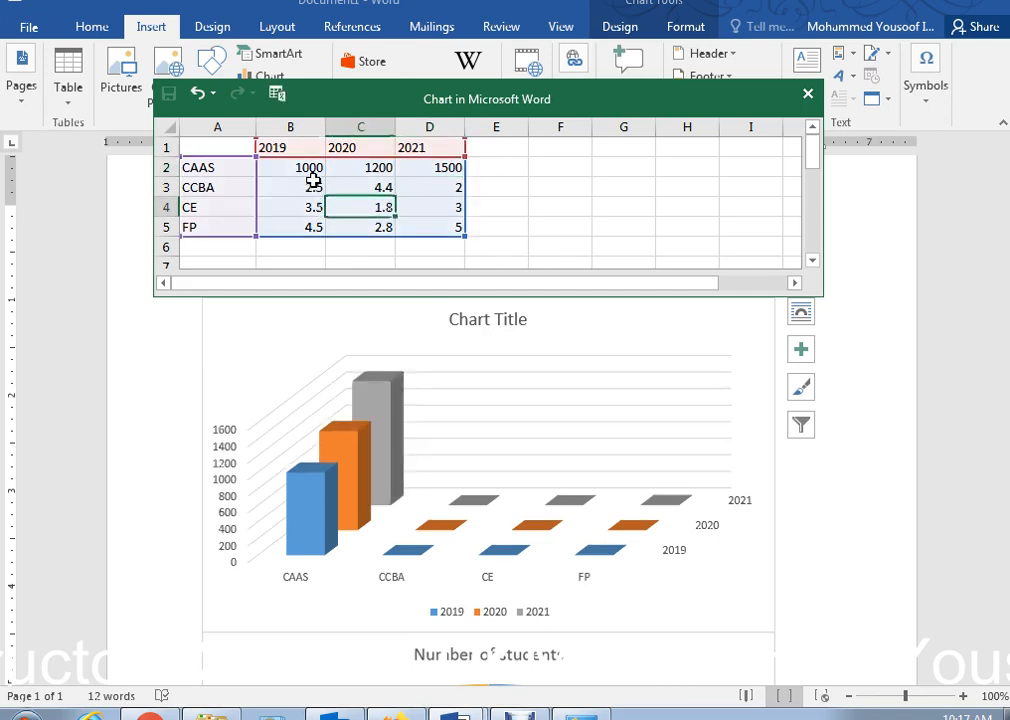
Step: Enter the CCBA values 890, 1200 and 1300 for 2019, 2020 and 2021 in cells B3 to D3
click(313, 182)
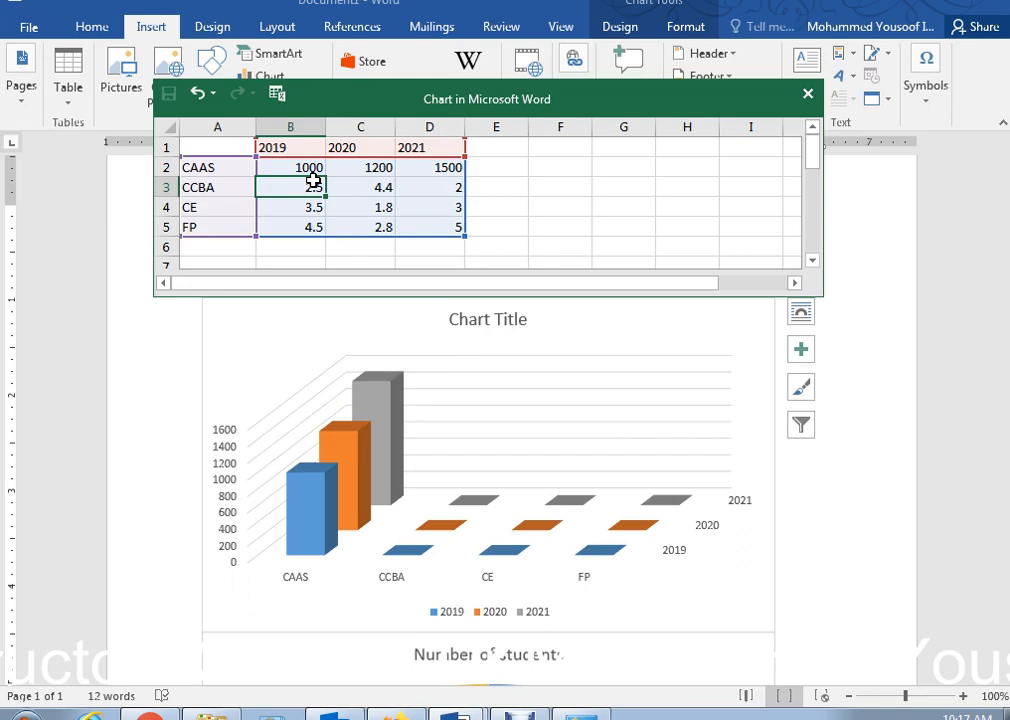
text(850)
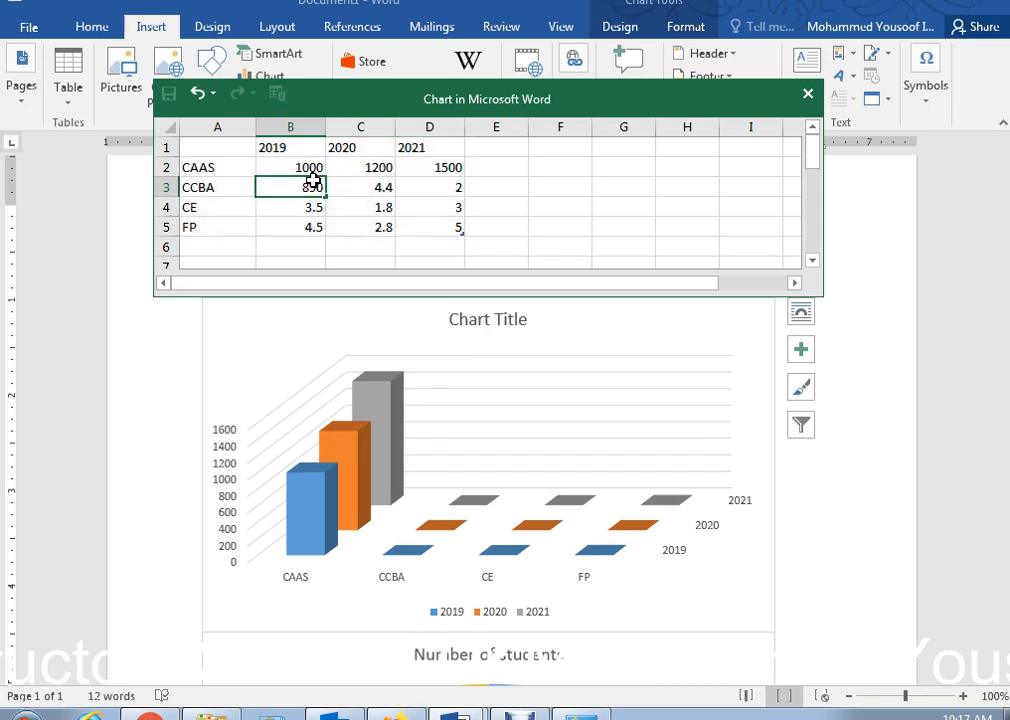
key(Tab)
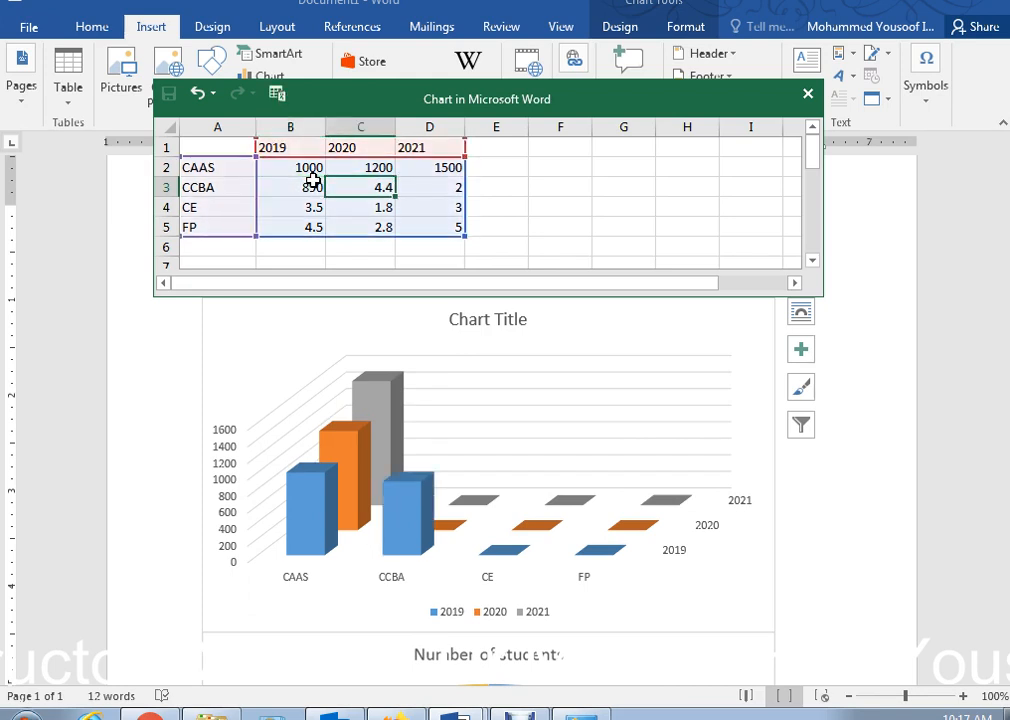
text(1200)
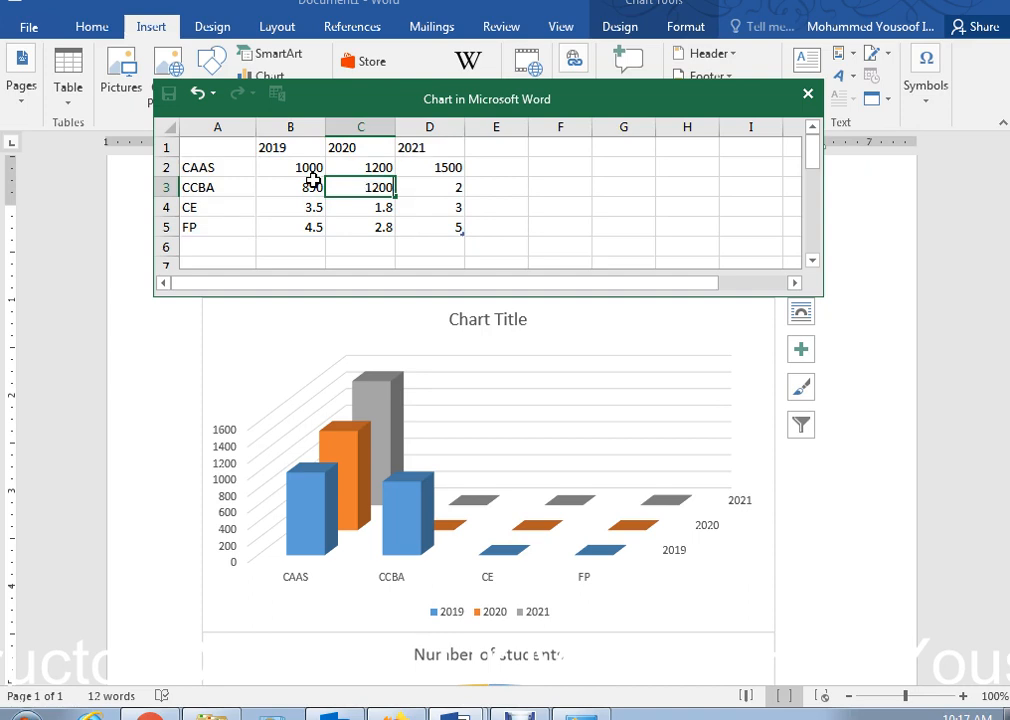
key(Tab)
text(1)
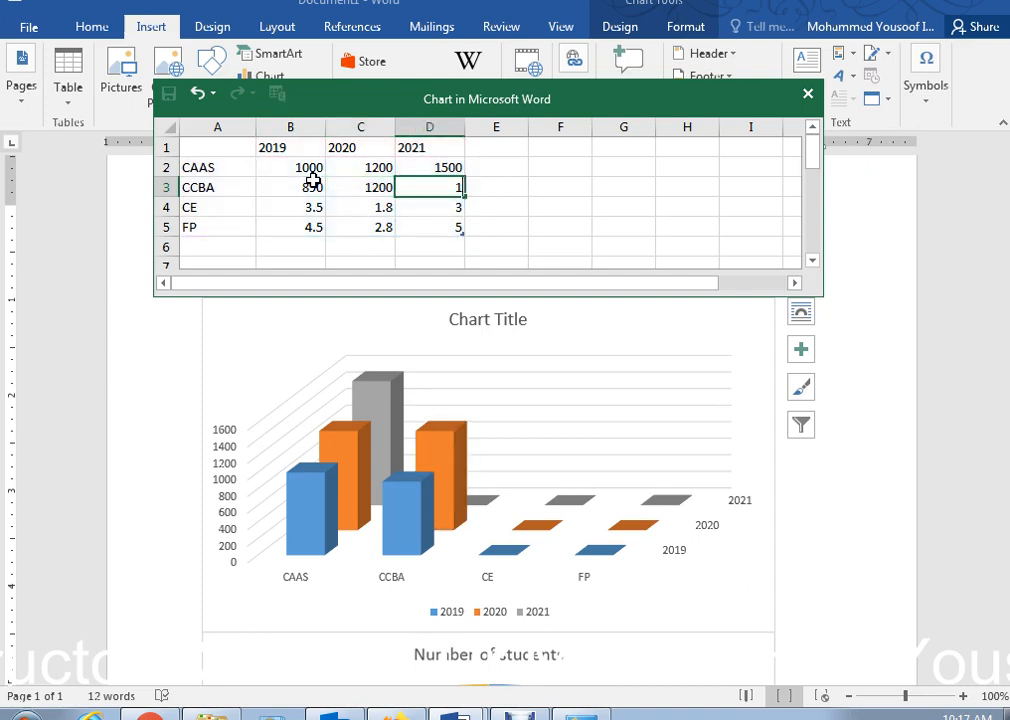
text(300)
click(574, 246)
Step: Enter the CE values 1200, 1100 and 1600 for 2019, 2020 and 2021 in cells B4 to D4
click(313, 203)
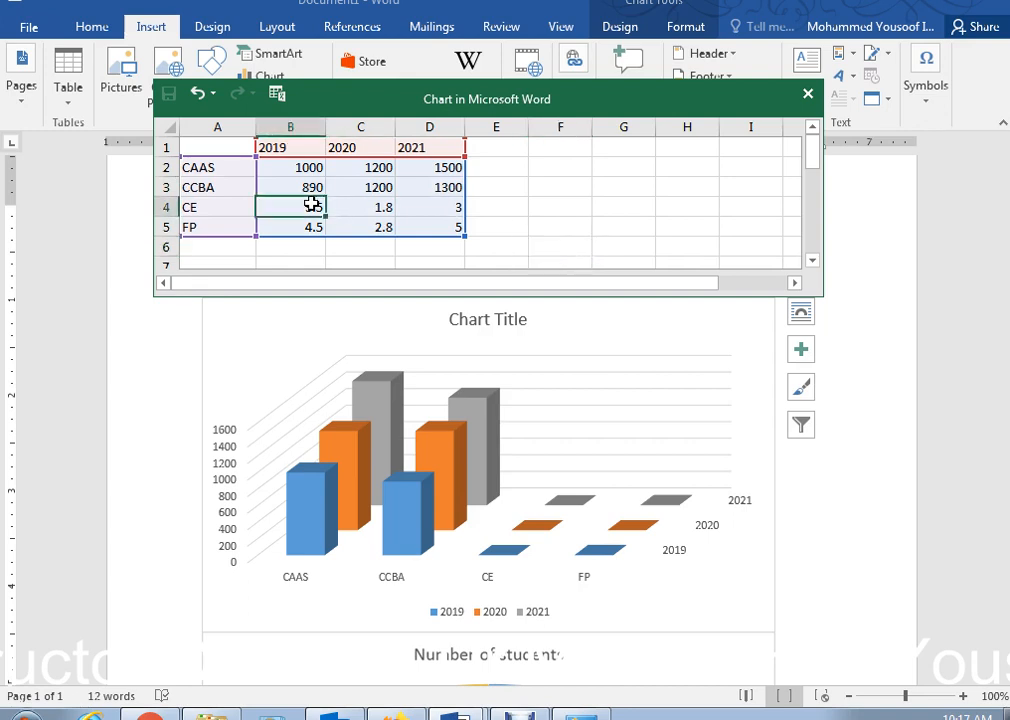
text(2.1)
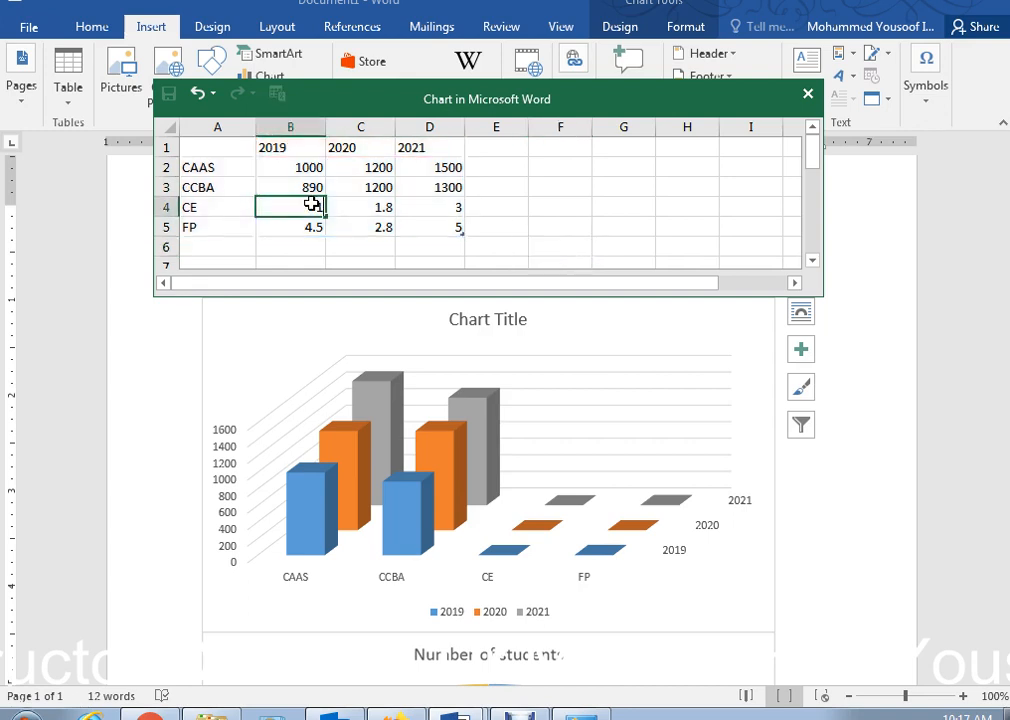
key(Tab)
text(1)
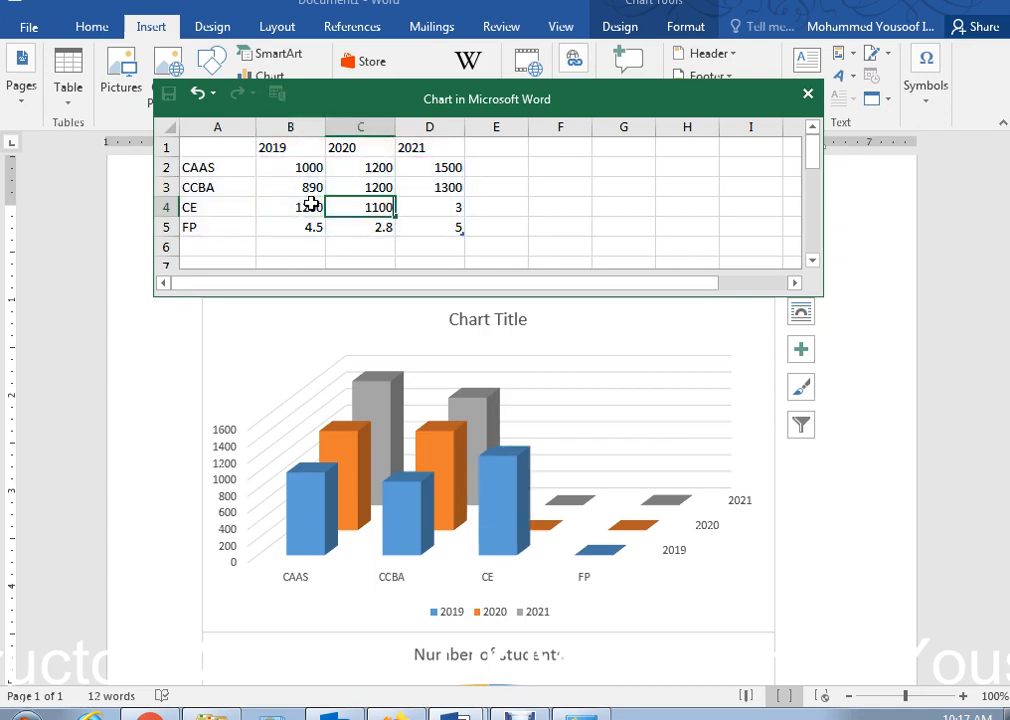
key(Tab)
text(1)
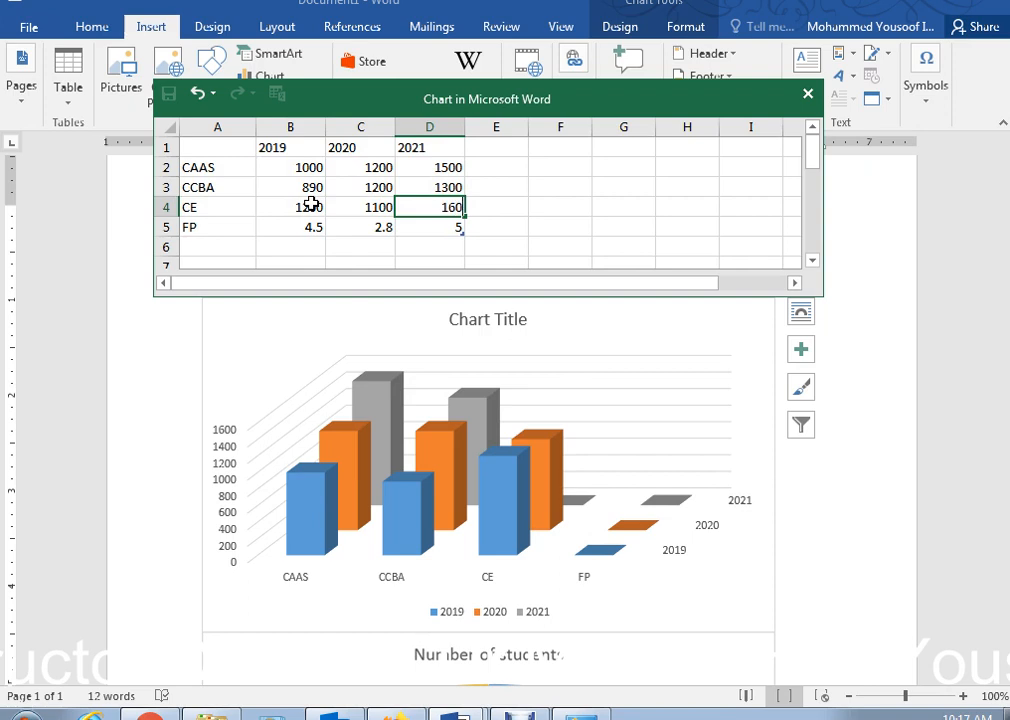
text(600)
Step: Enter the FP values 900, 1000 and 1500 in cells B5 to D5, and close the chart's data sheet
click(312, 228)
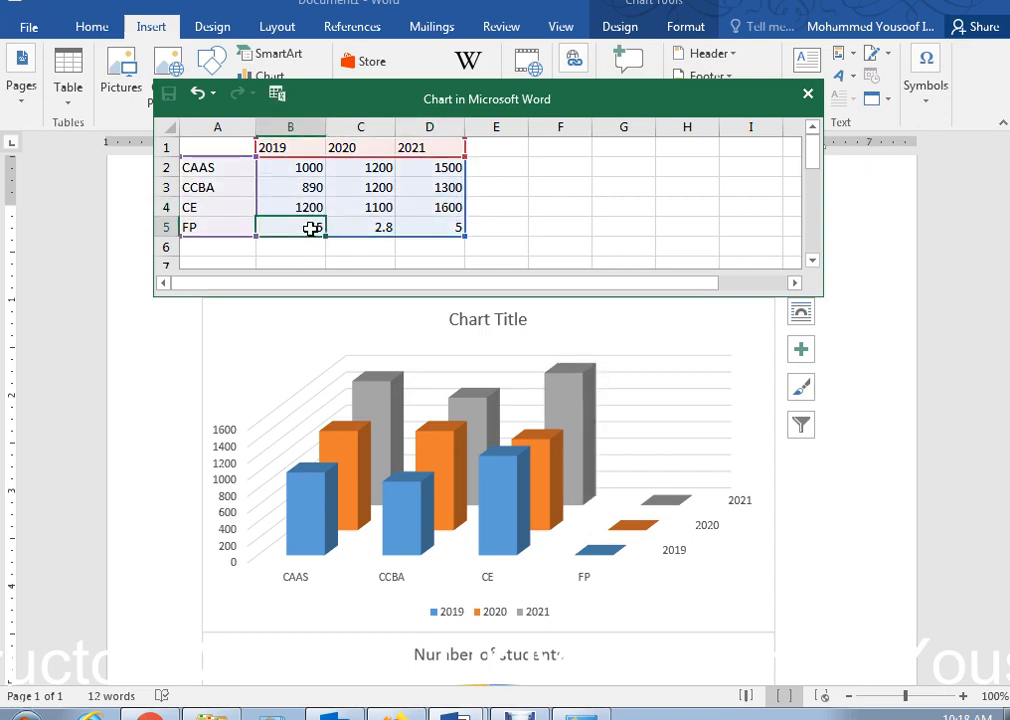
text(900)
key(Tab)
text(1)
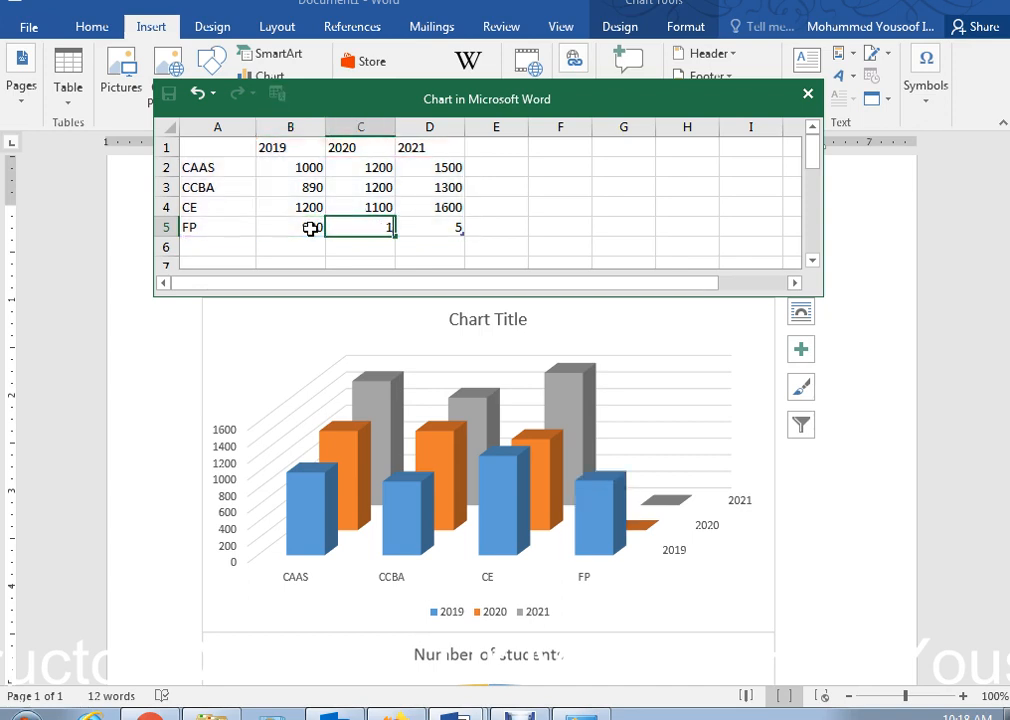
text(000)
key(Tab)
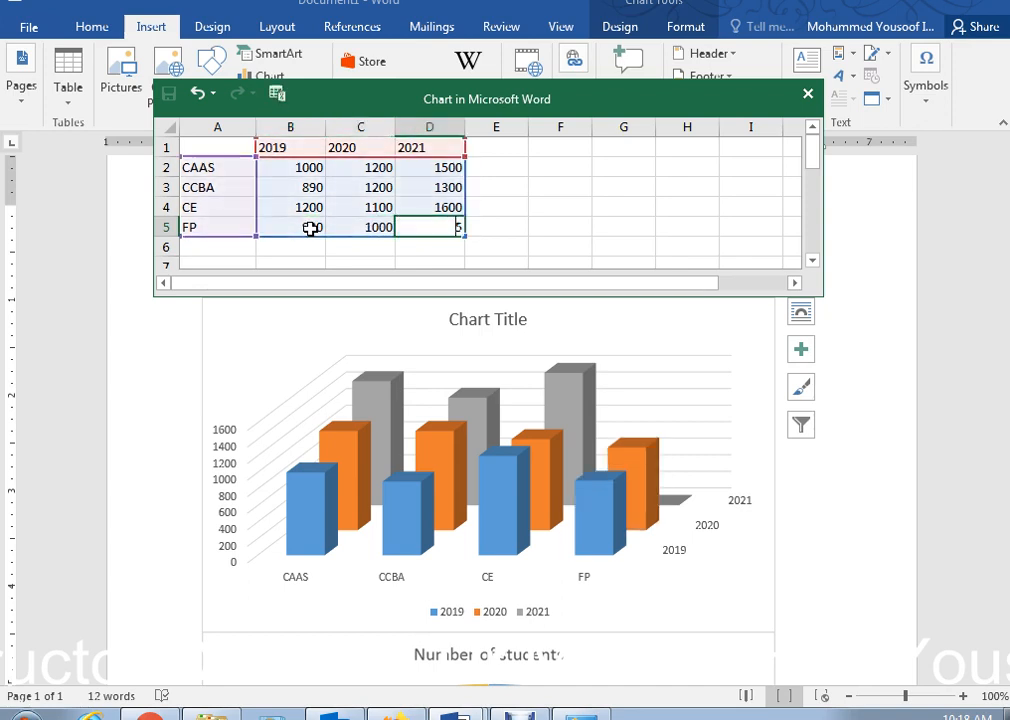
text(1500)
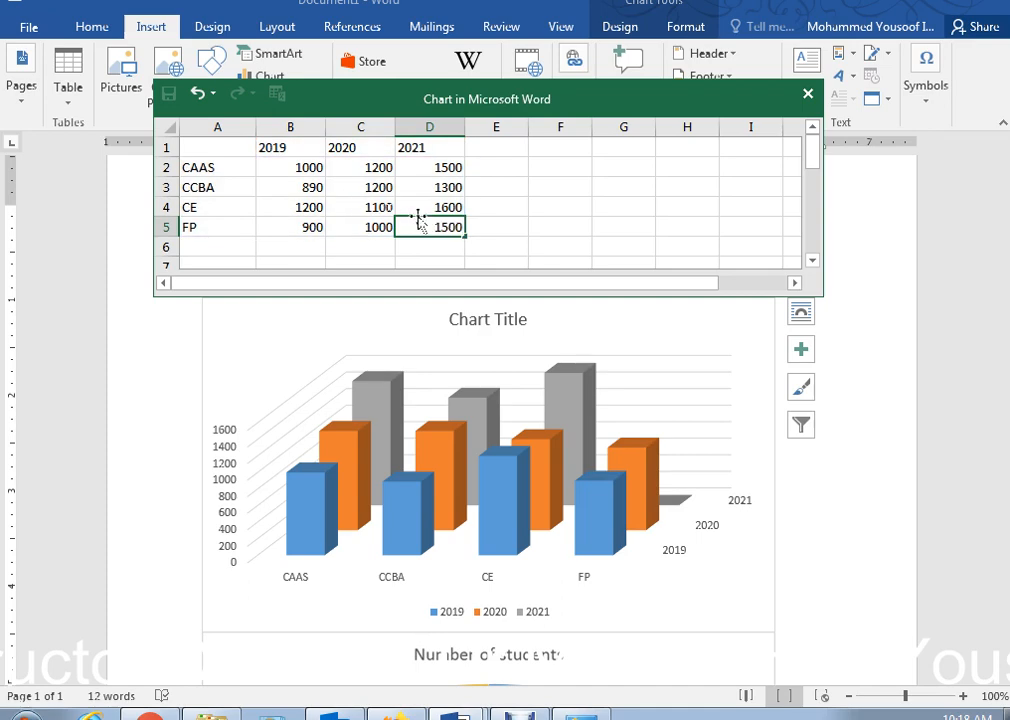
click(537, 228)
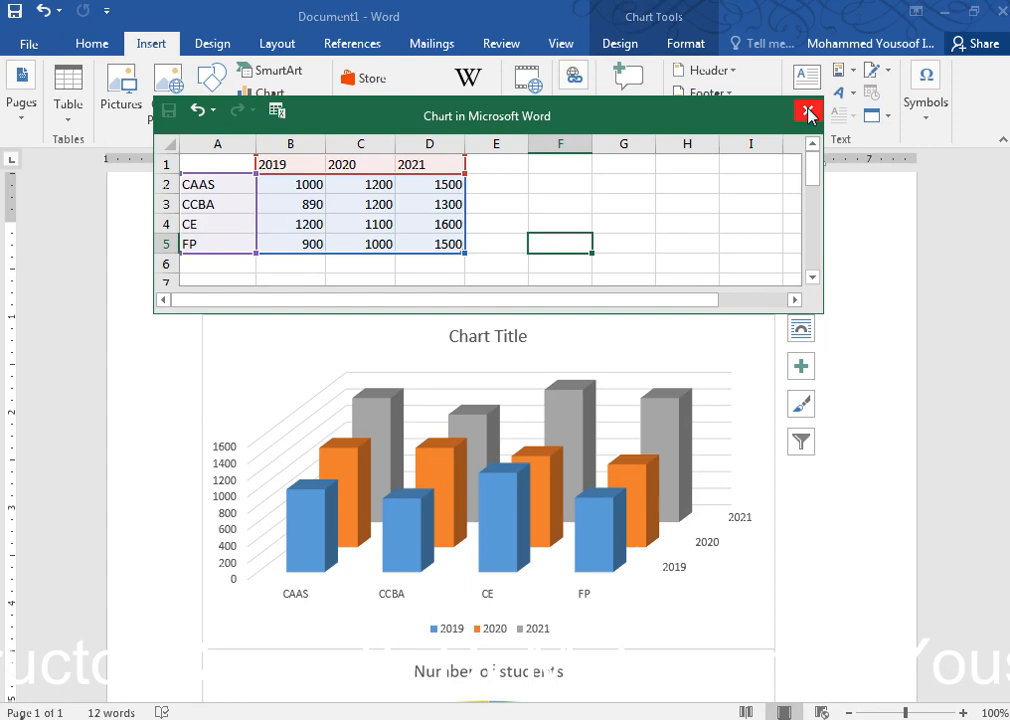
click(808, 113)
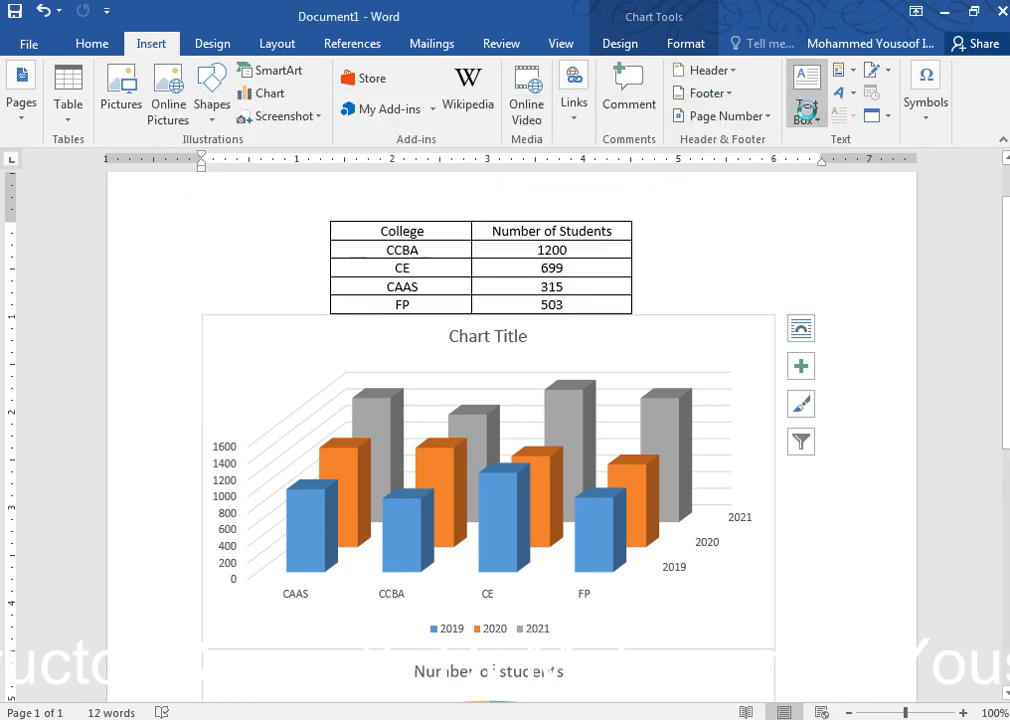
Step: Add data labels to the 2021, 2019 and 2020 series of the 3-D column chart
scroll(787, 282, down, 2)
scroll(788, 295, down, 4)
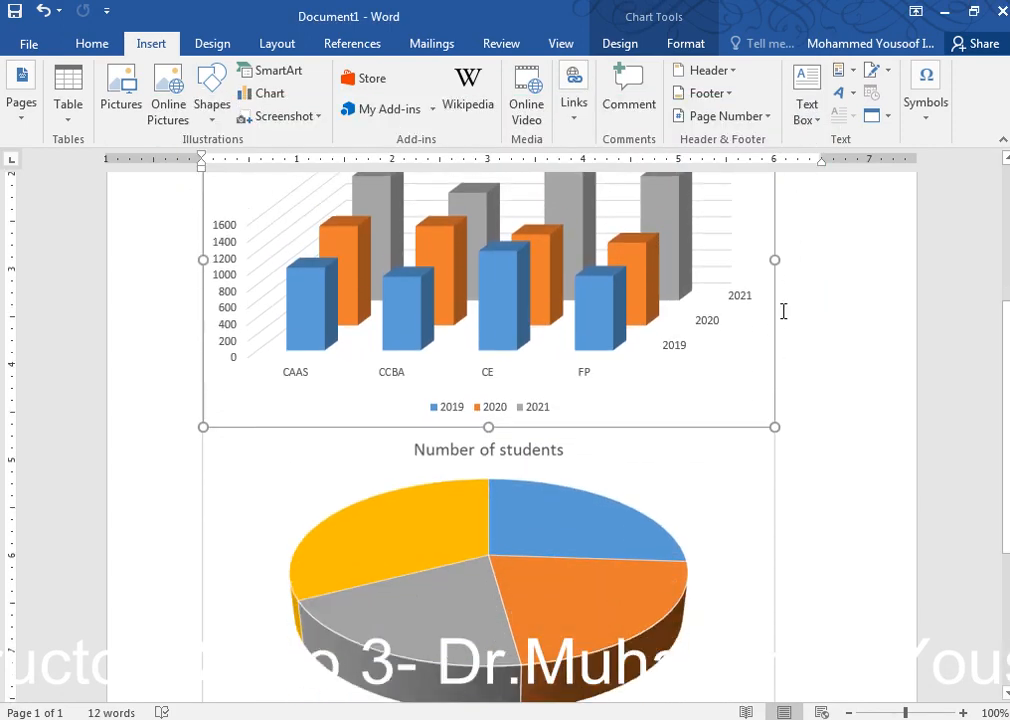
scroll(684, 468, up, 3)
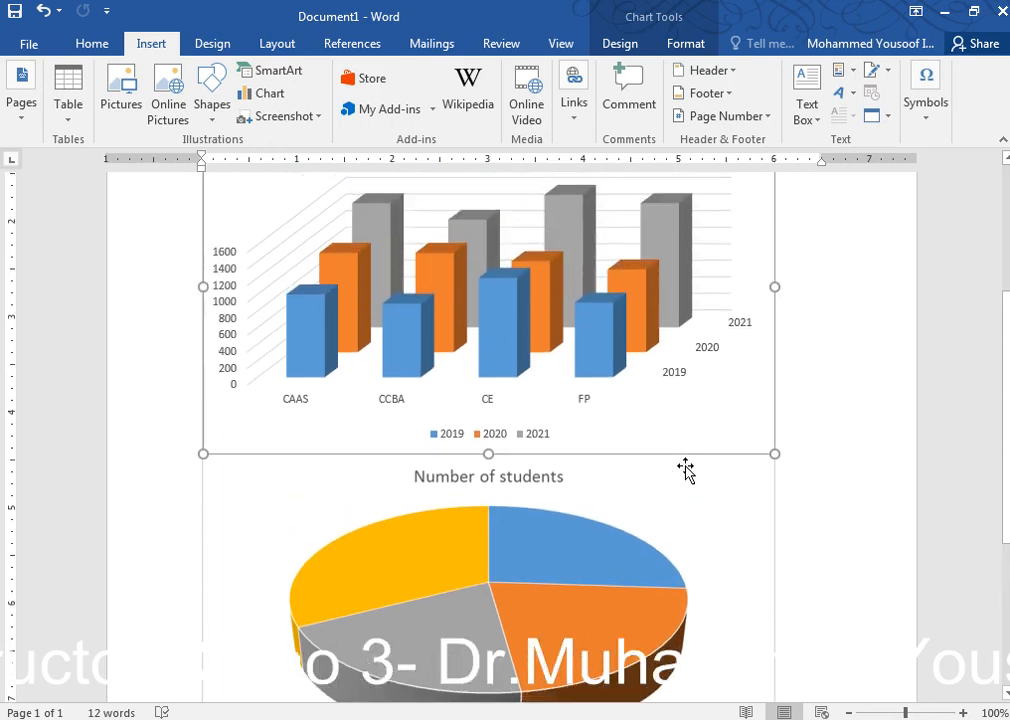
scroll(665, 469, down, 3)
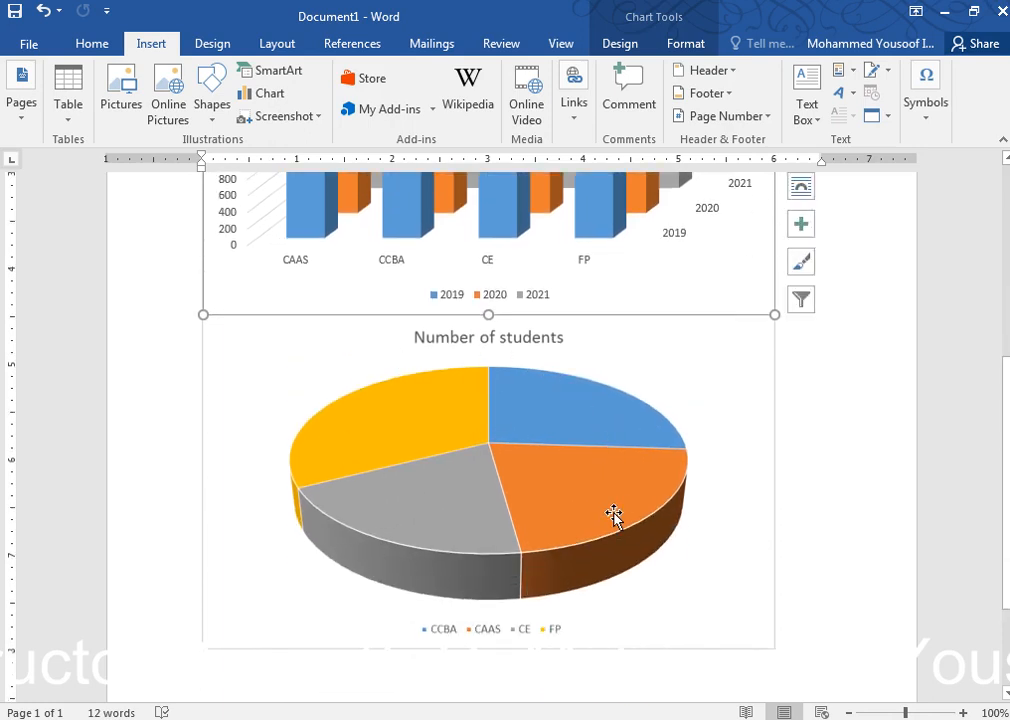
scroll(549, 518, up, 4)
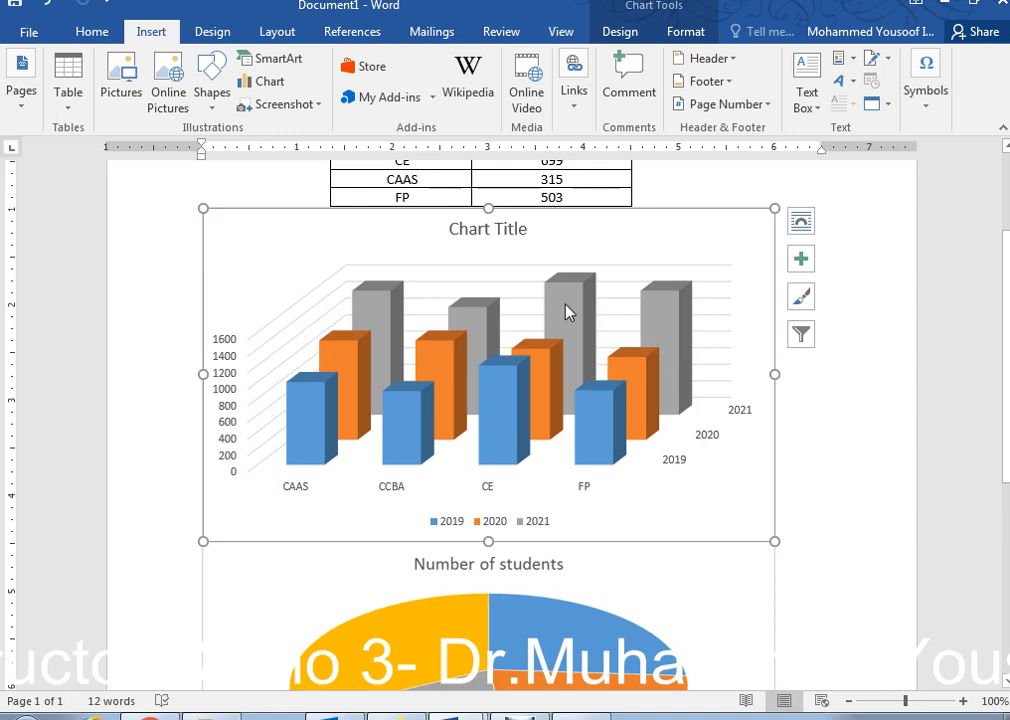
right_click(672, 304)
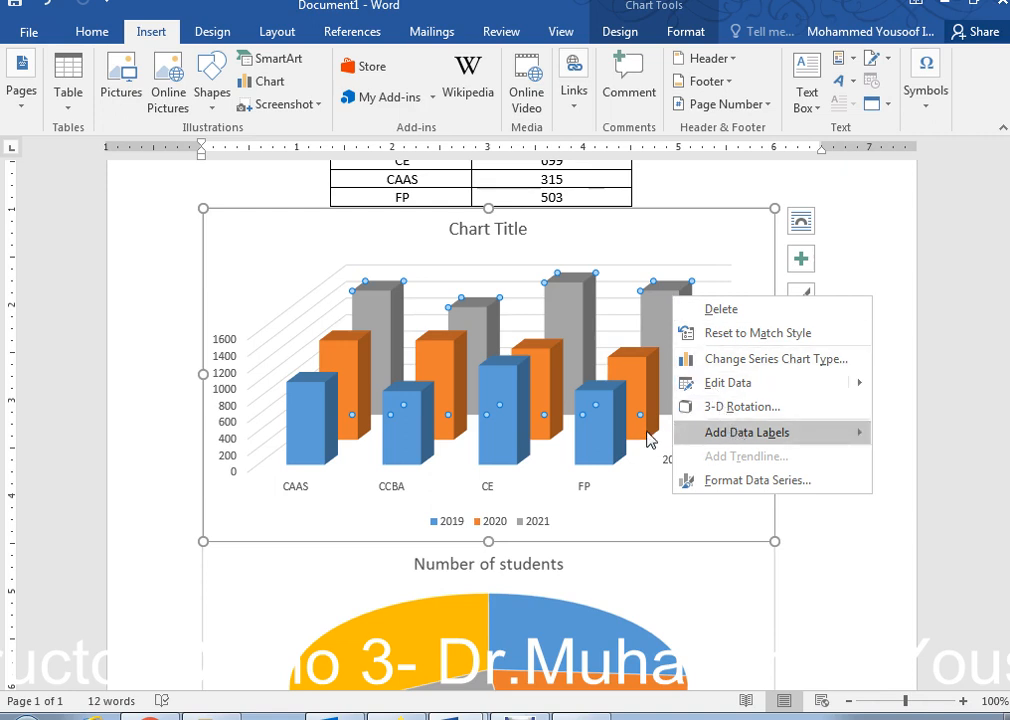
key(Return)
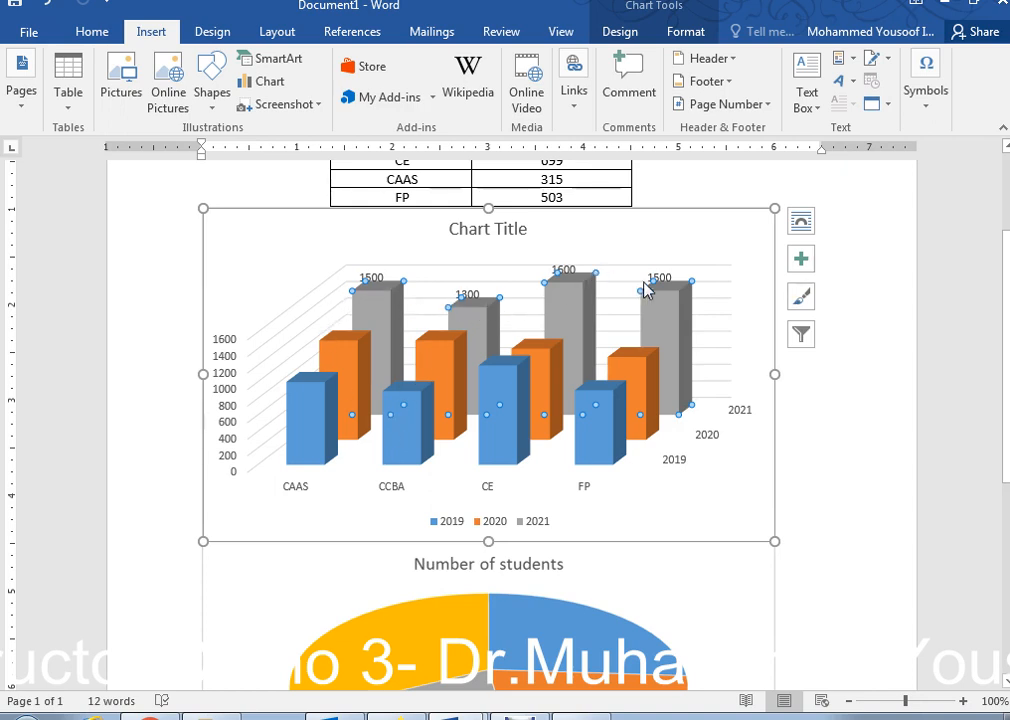
right_click(598, 410)
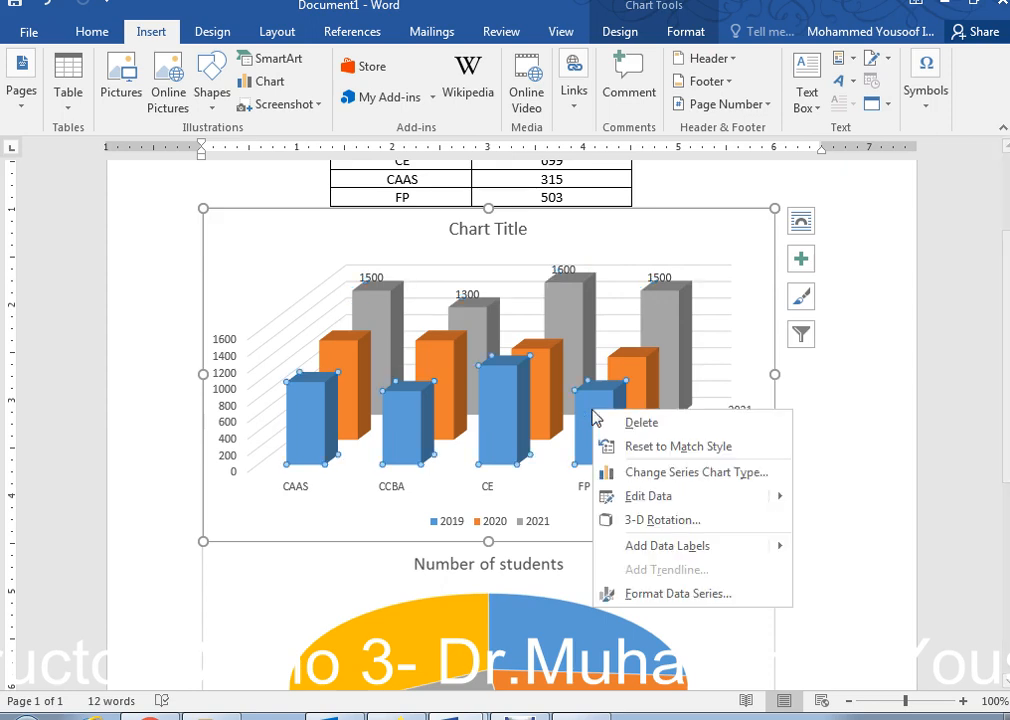
click(675, 546)
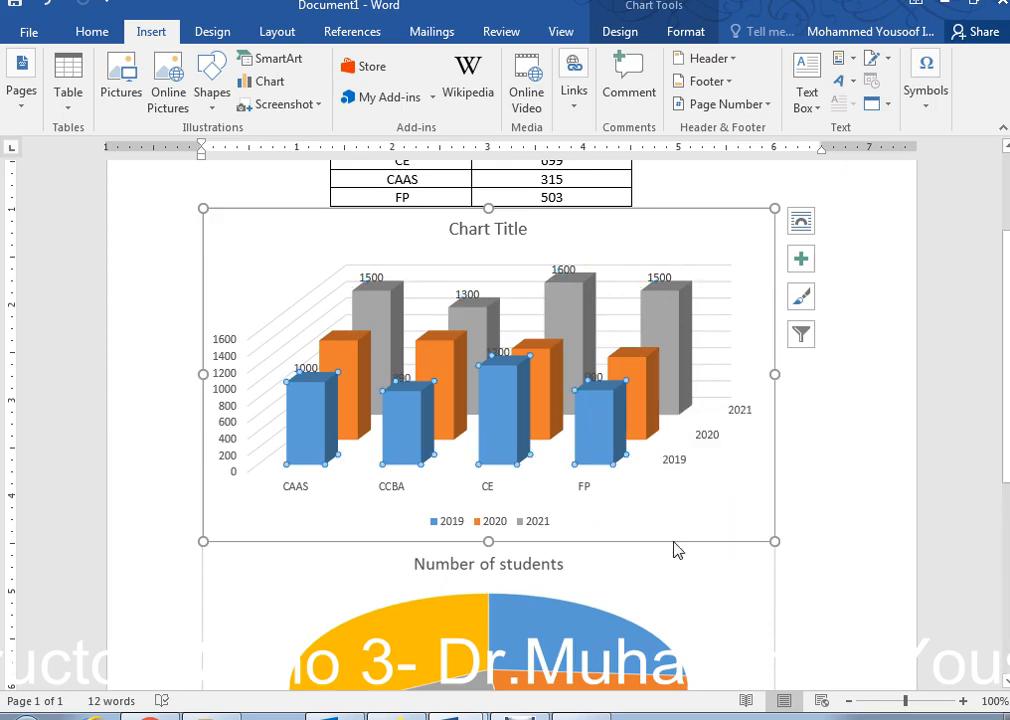
right_click(621, 364)
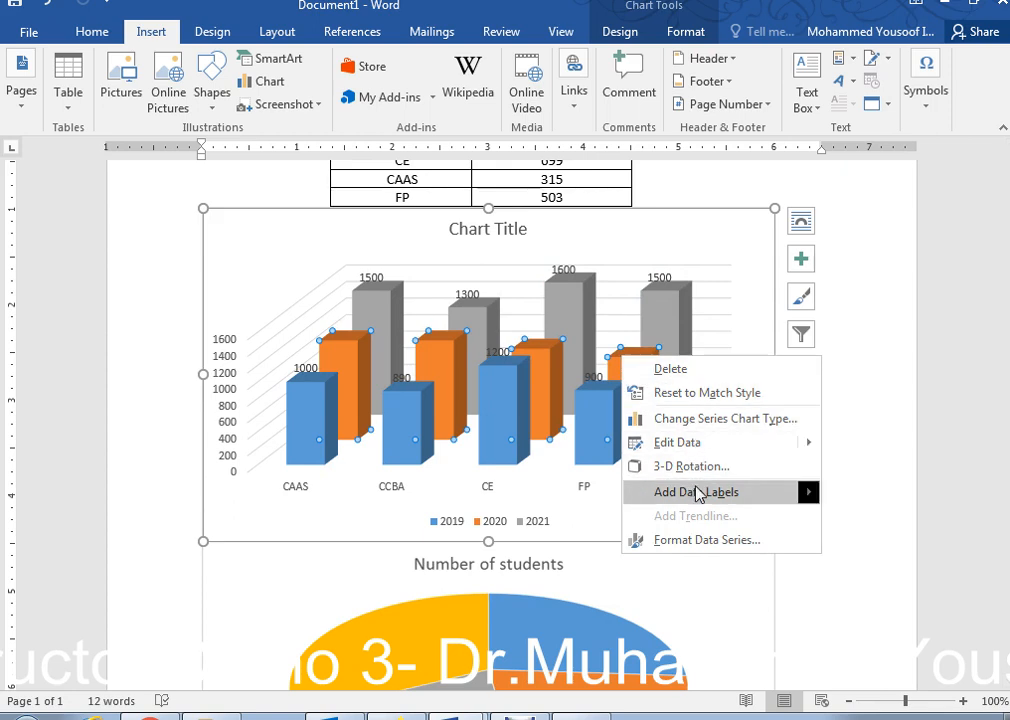
click(790, 492)
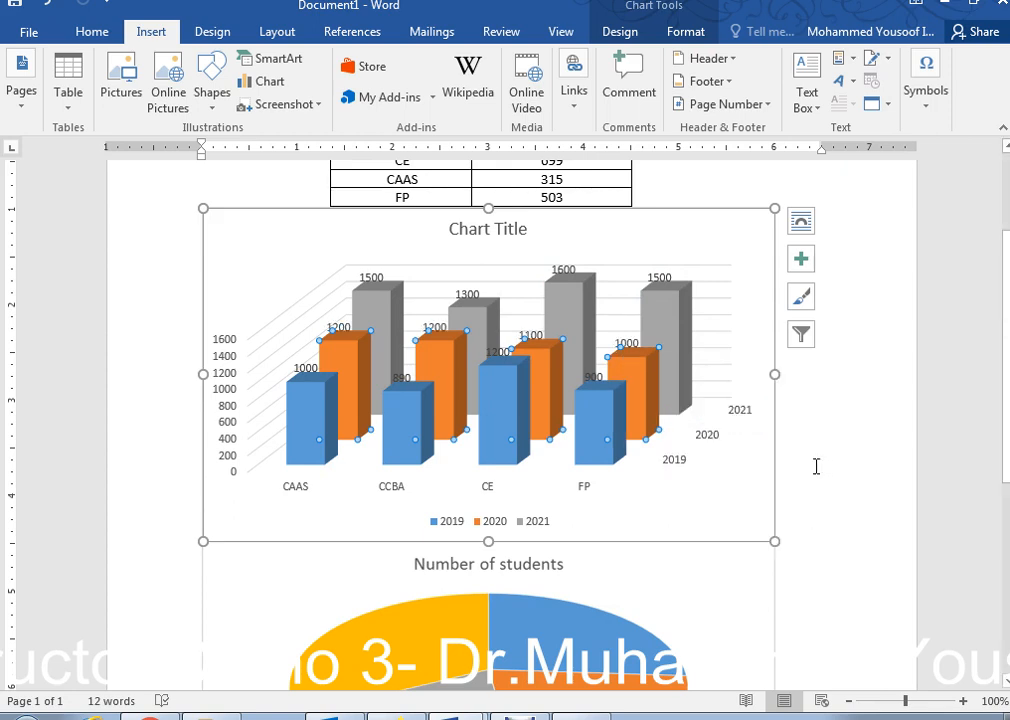
Step: Fill the column chart's chart area with a solid light green color
click(705, 470)
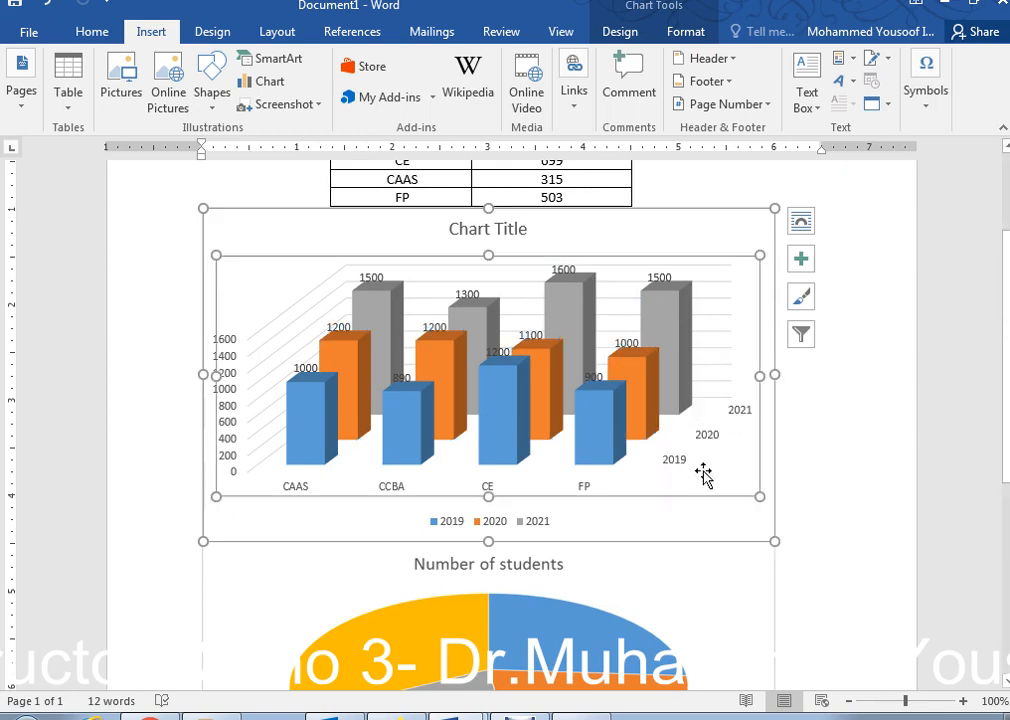
right_click(680, 242)
right_click(642, 239)
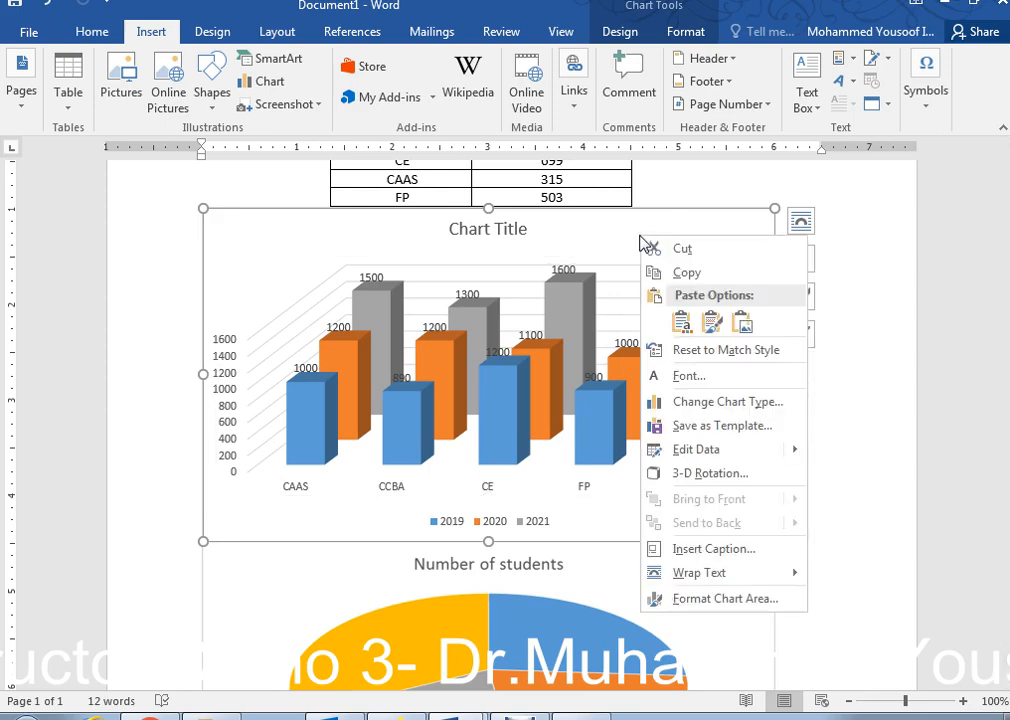
click(718, 598)
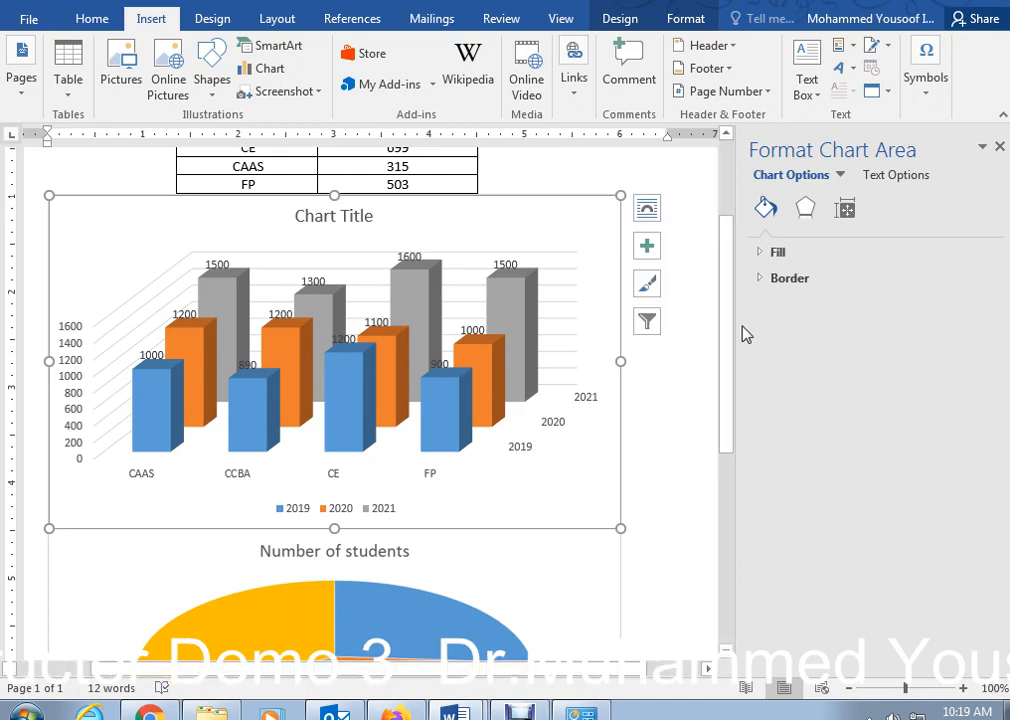
click(801, 255)
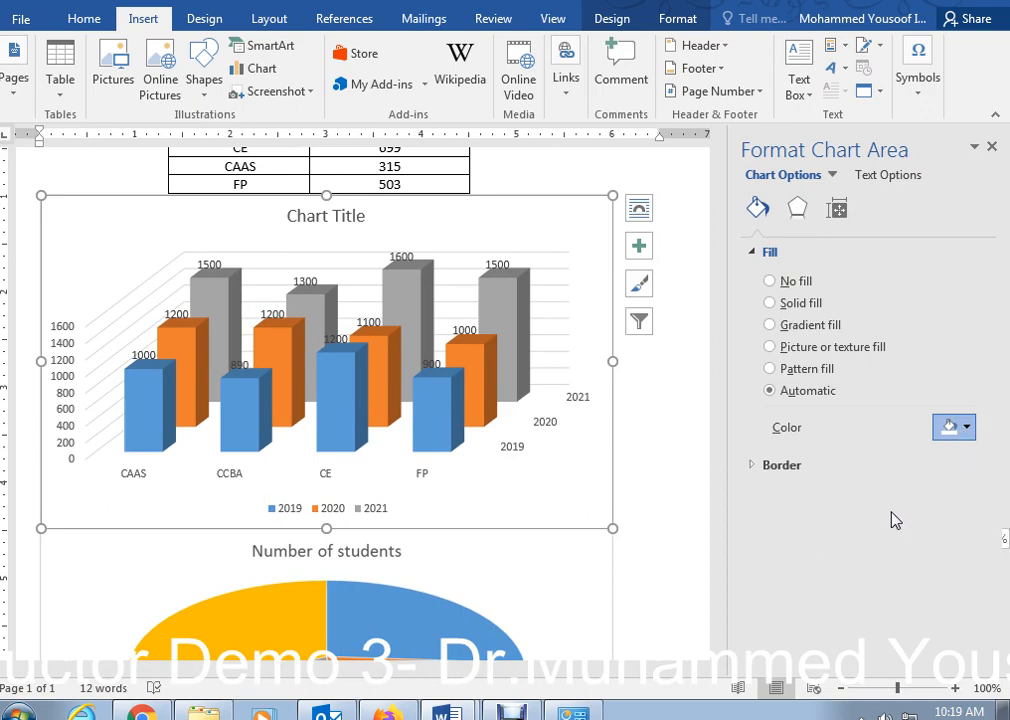
click(990, 515)
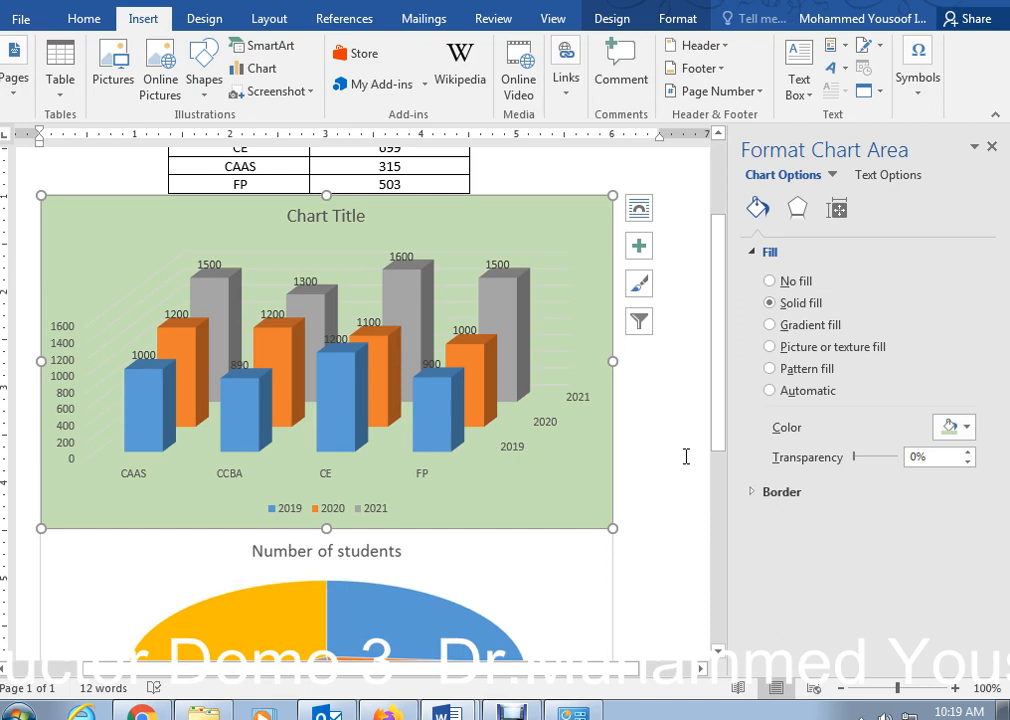
Step: Open the Format Picture settings for the Number of students pie chart picture
scroll(686, 456, down, 4)
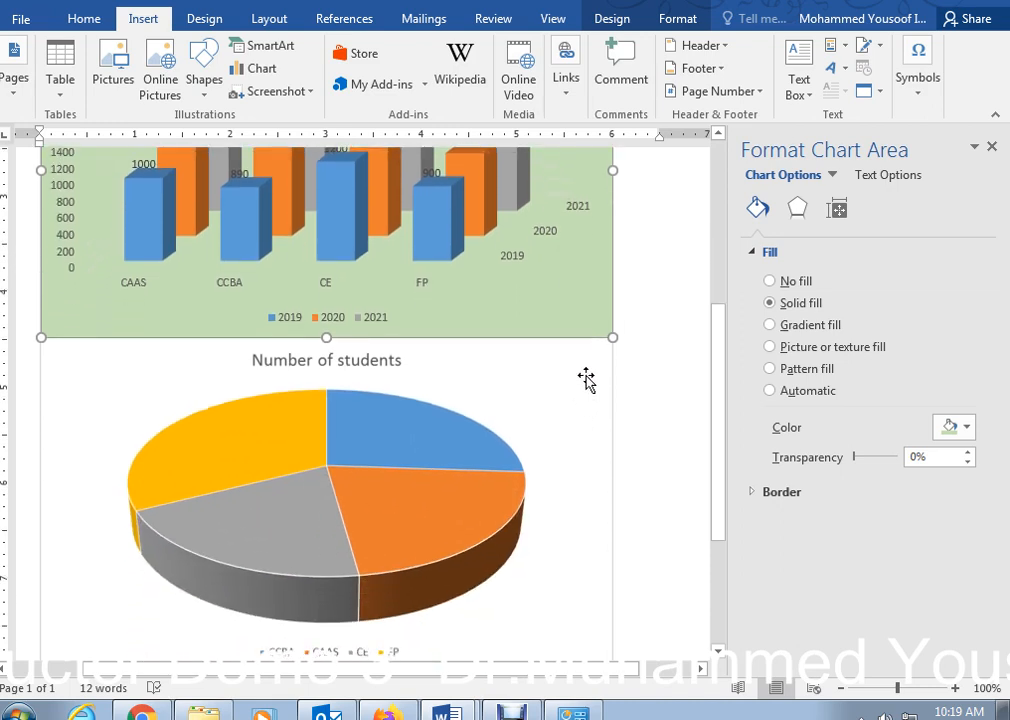
right_click(553, 383)
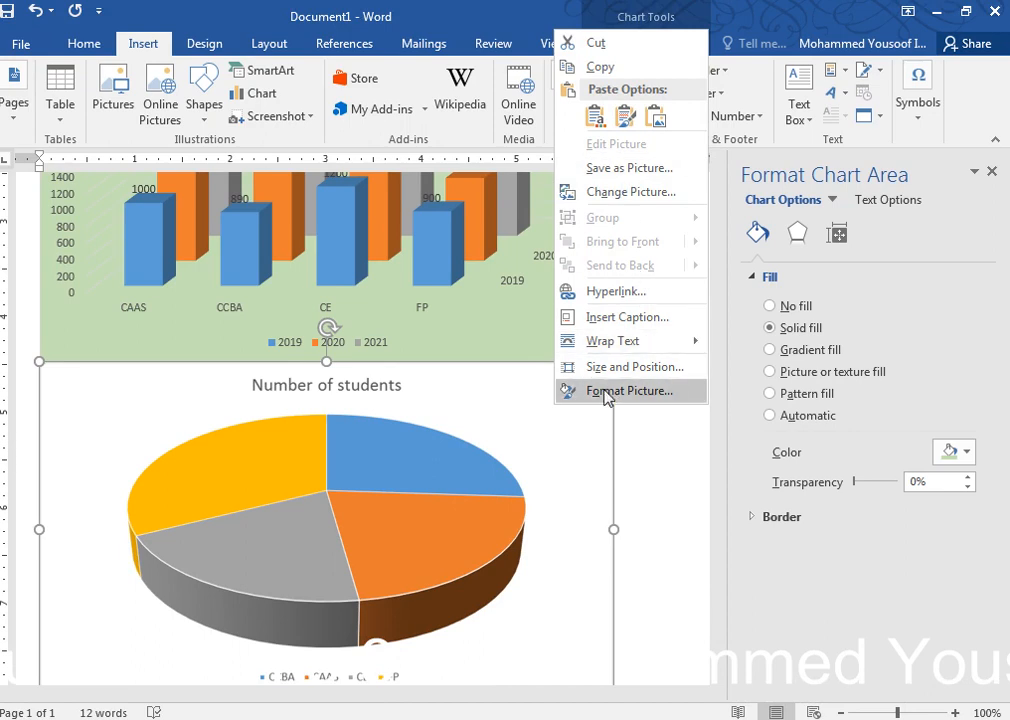
click(605, 393)
right_click(489, 405)
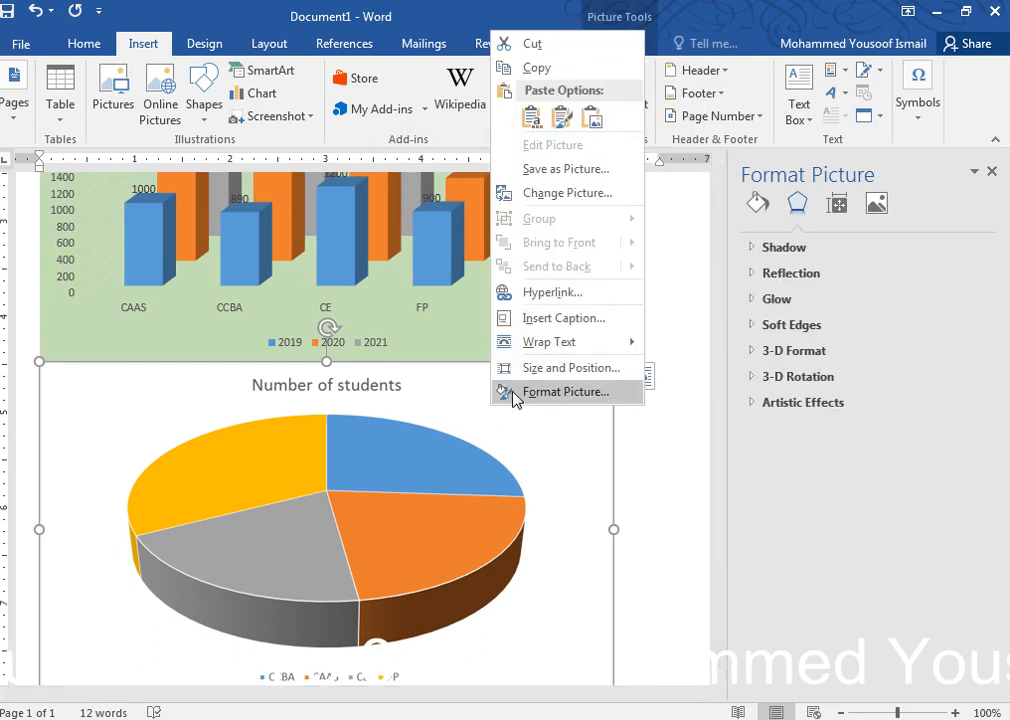
click(397, 395)
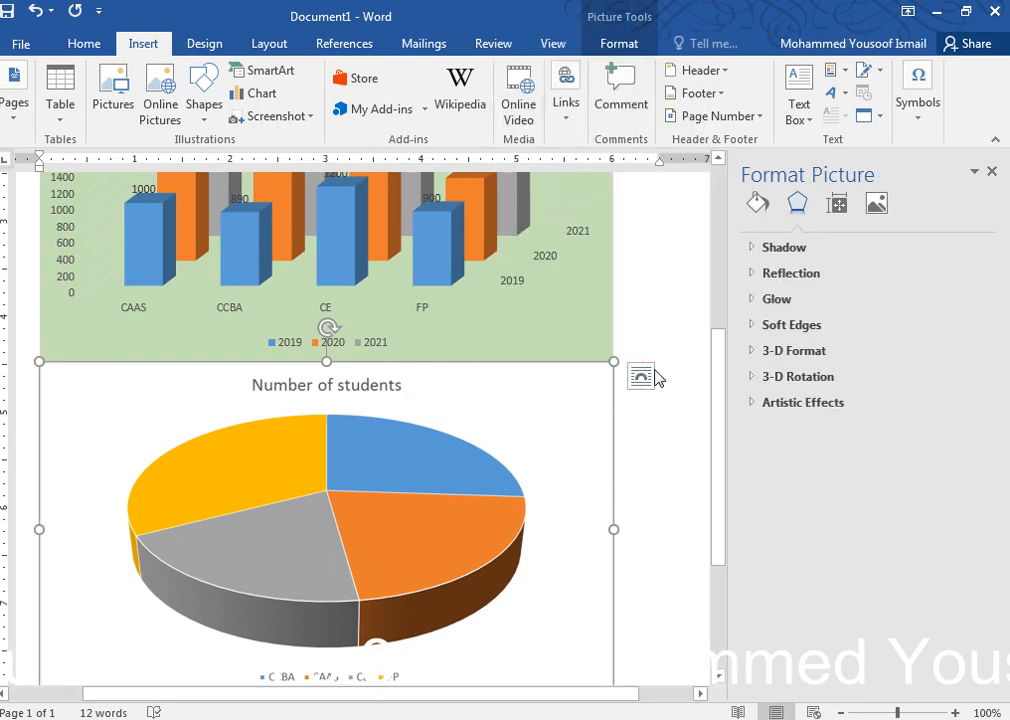
click(627, 343)
scroll(327, 400, down, 3)
click(270, 413)
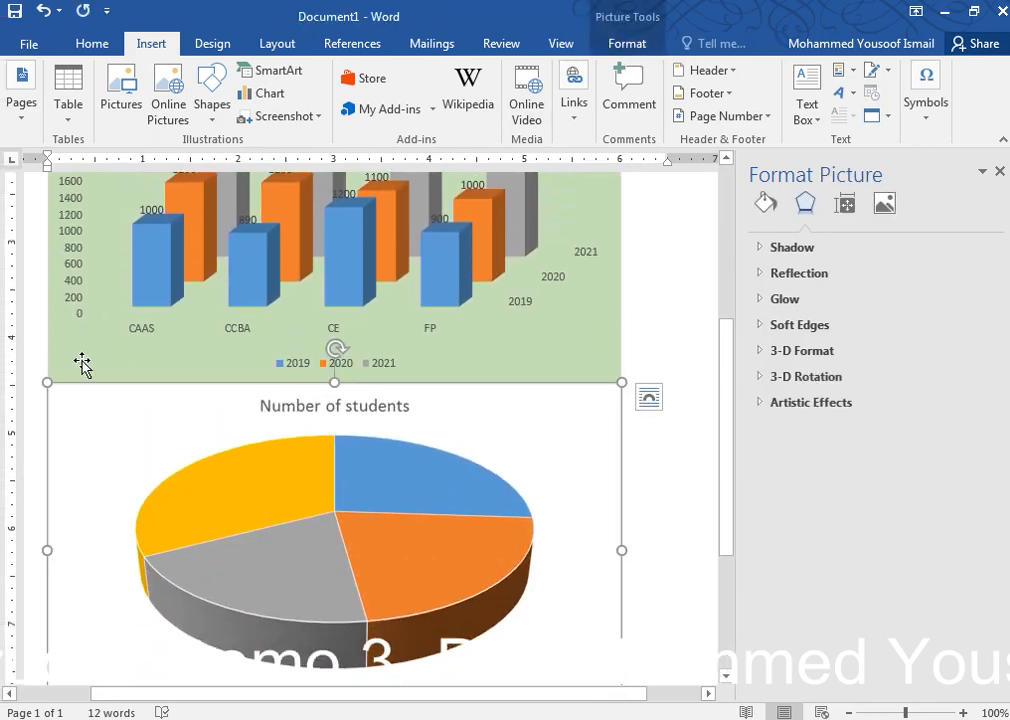
Step: Reduce the height of the Number of students pie chart picture to about 2.8 inches
click(83, 365)
click(92, 408)
drag(92, 408, 532, 419)
scroll(560, 450, down, 3)
drag(343, 528, 334, 462)
scroll(470, 457, up, 3)
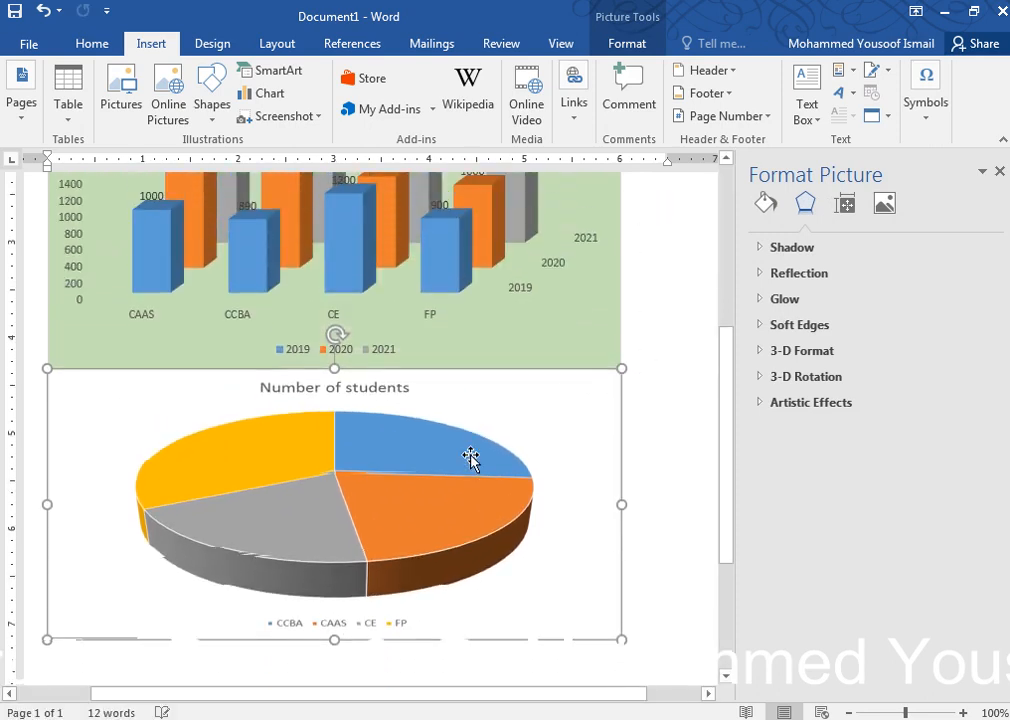
Step: Undo the last move of the Number of students pie chart picture
drag(476, 437, 496, 444)
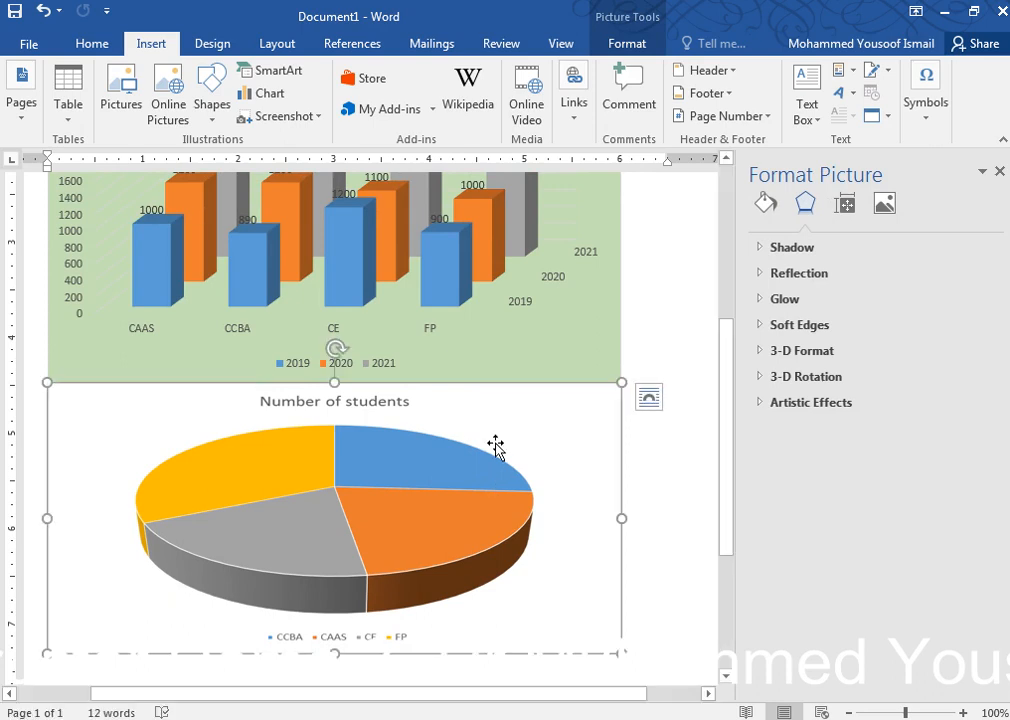
key(ctrl+z)
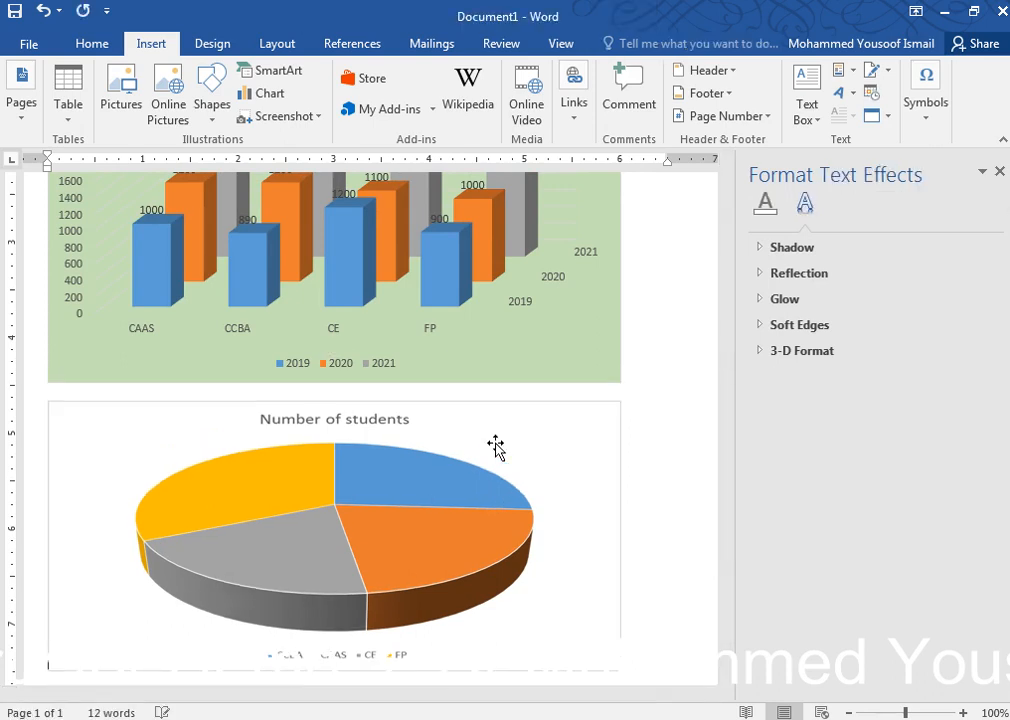
scroll(525, 449, down, 2)
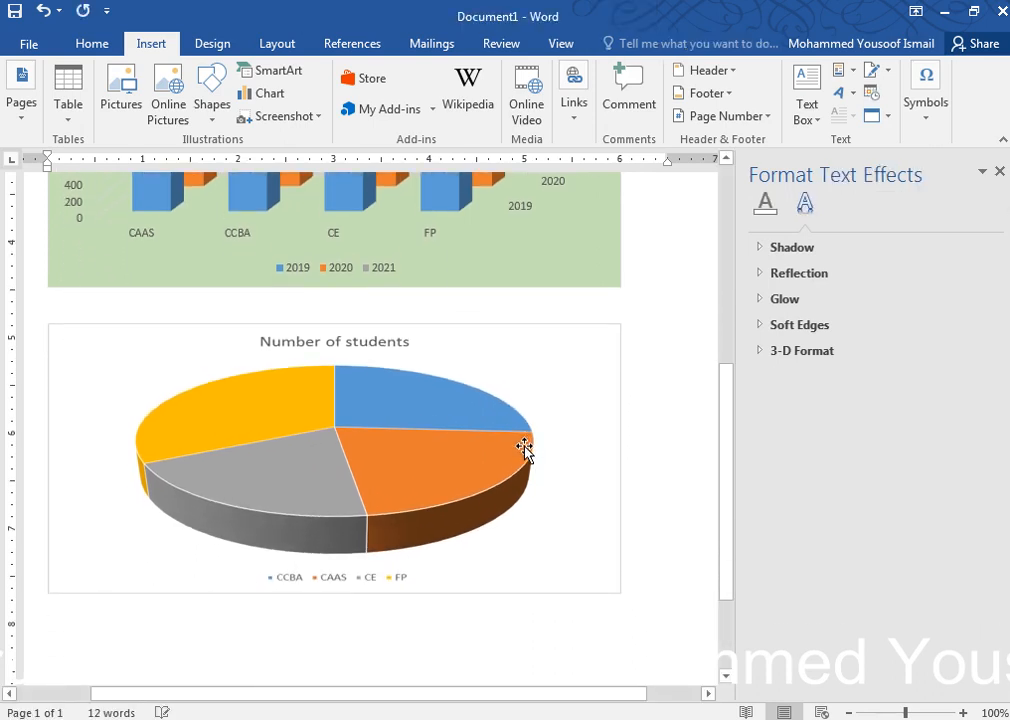
right_click(571, 403)
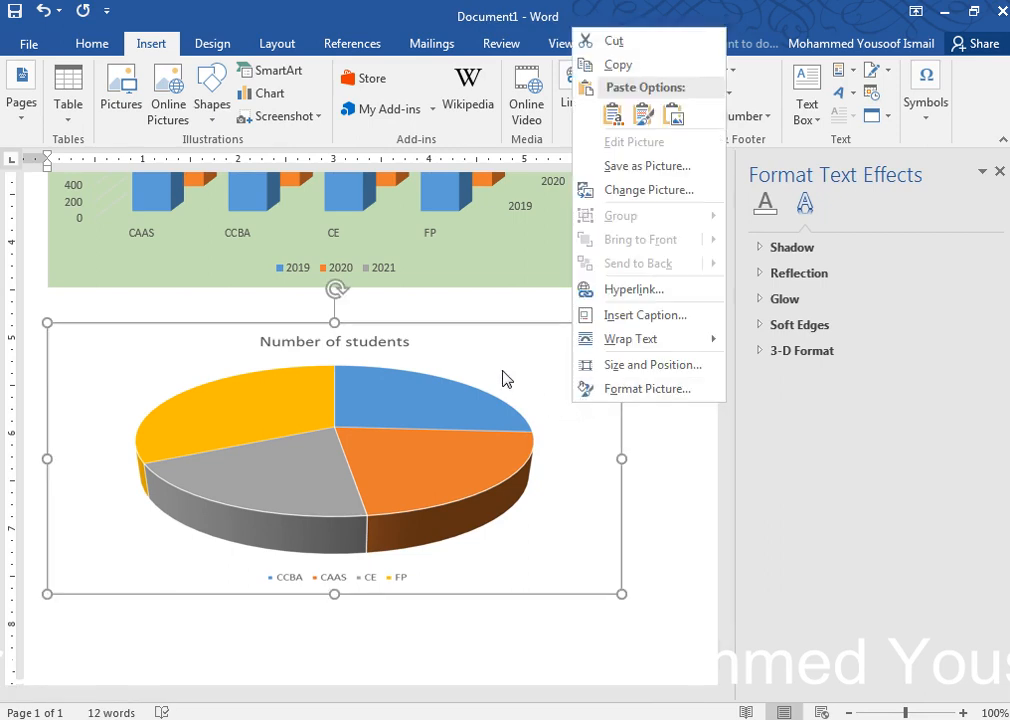
click(473, 367)
right_click(471, 362)
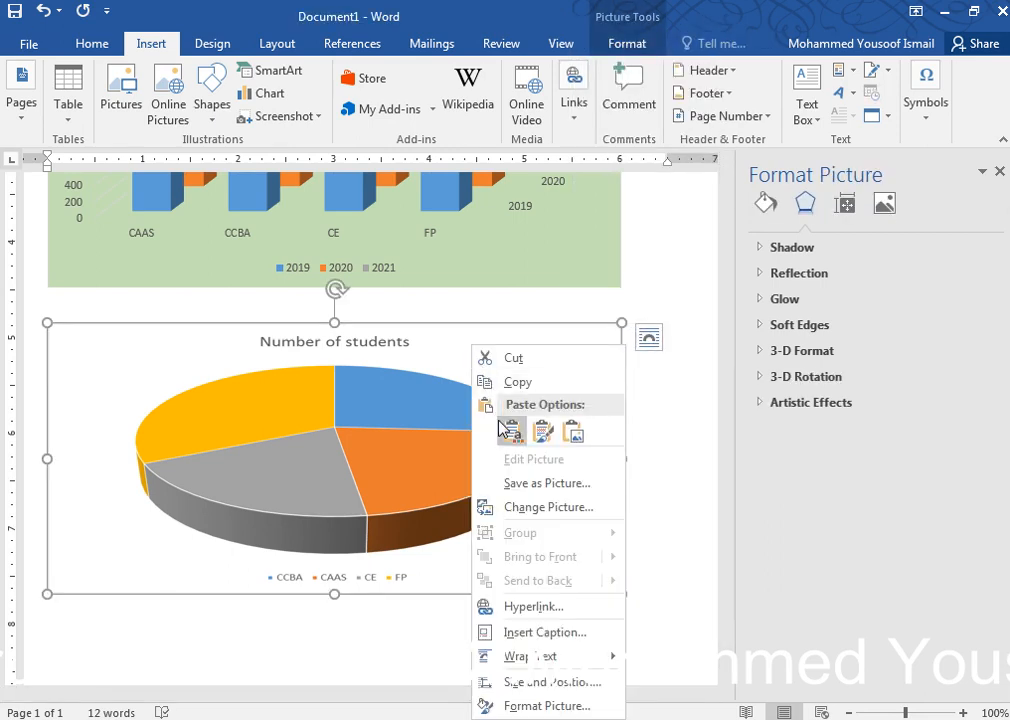
click(372, 384)
right_click(372, 384)
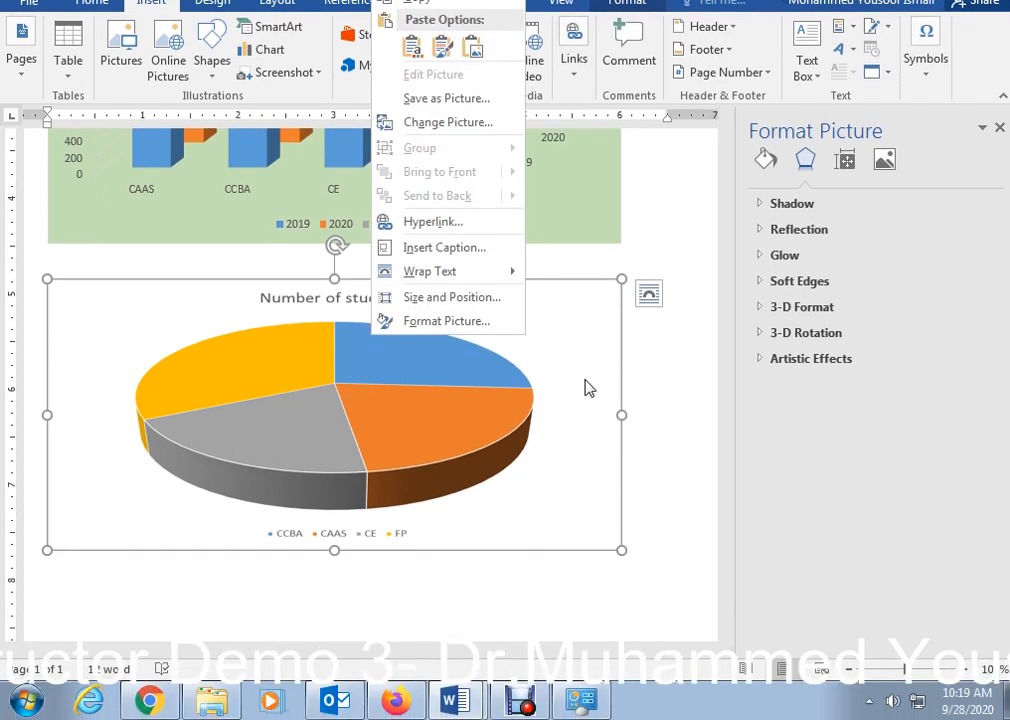
click(589, 388)
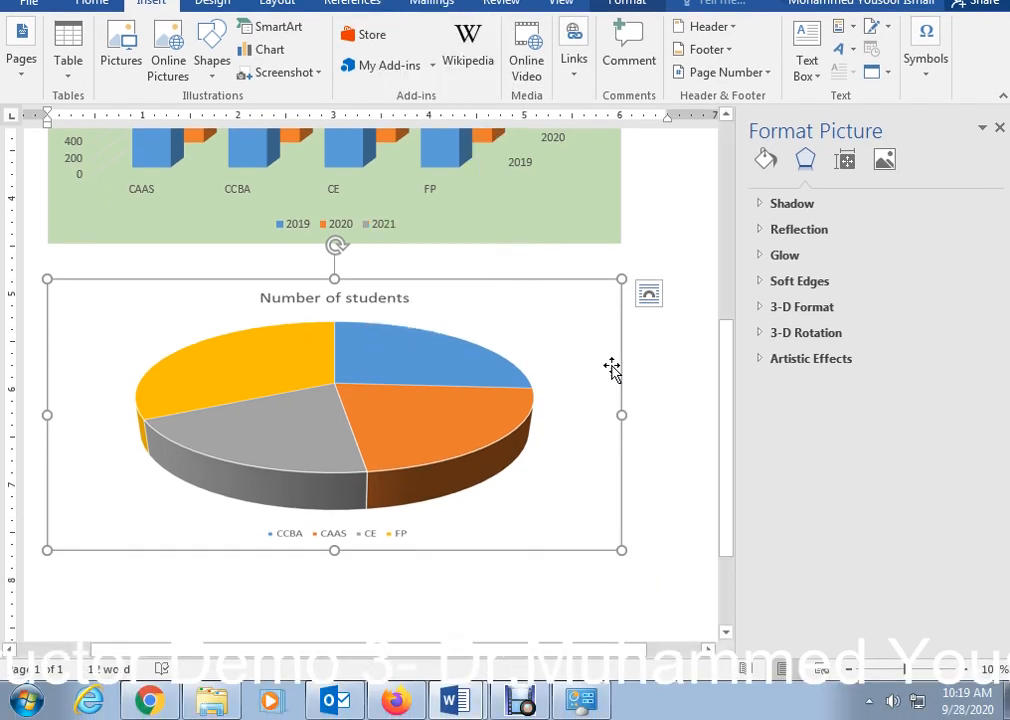
Step: Apply a solid blue fill to the Number of students pie chart picture
right_click(523, 304)
click(766, 159)
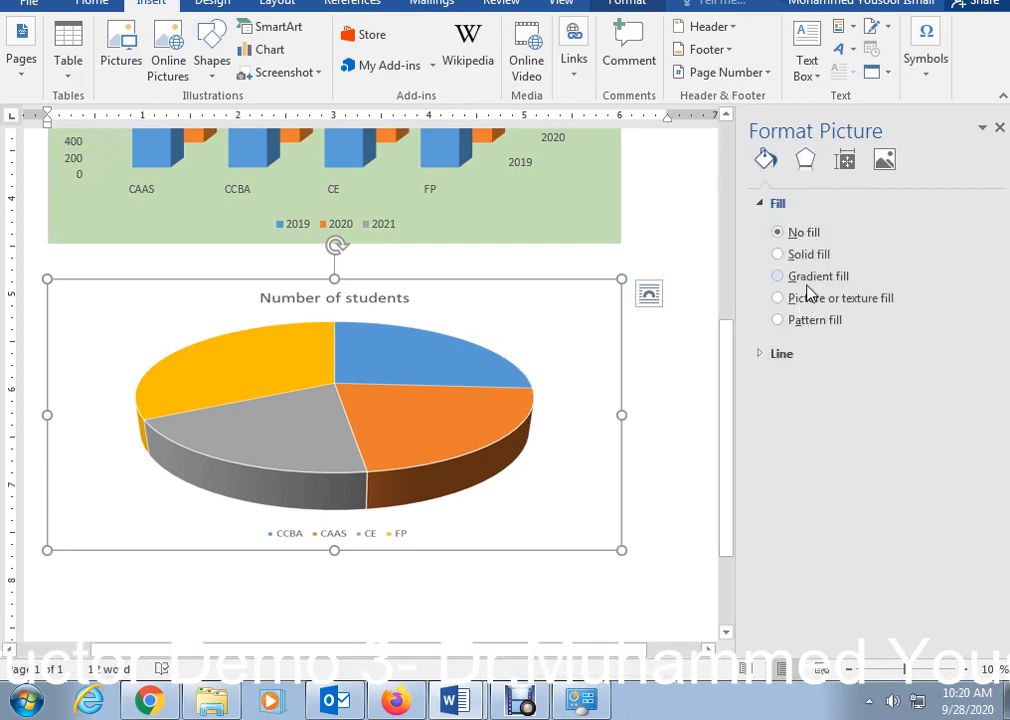
click(790, 257)
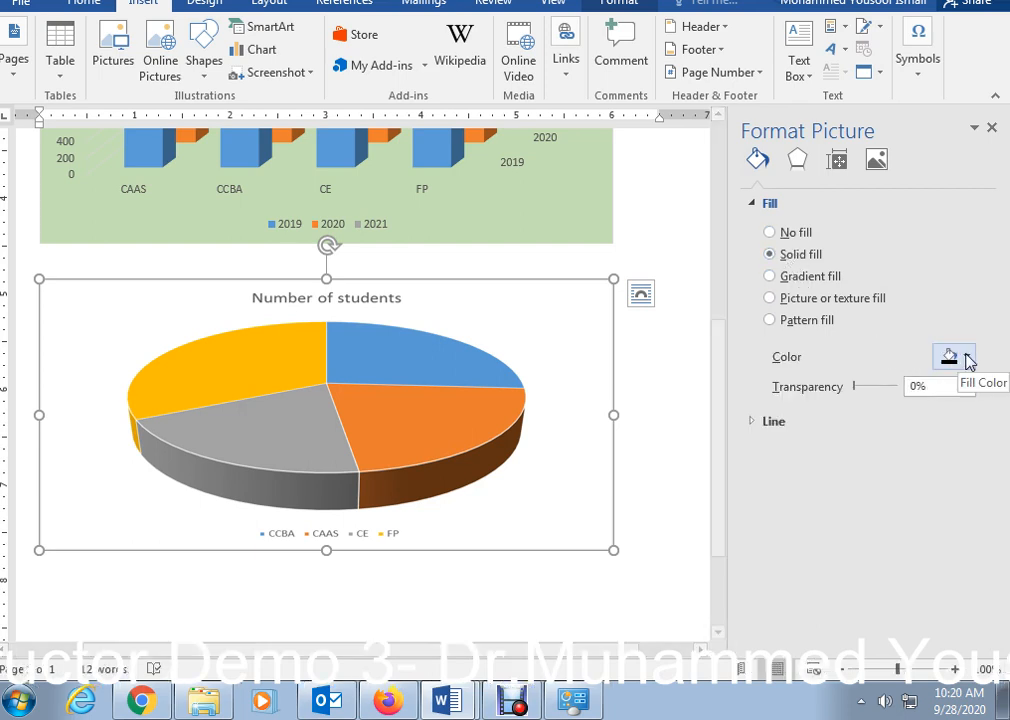
click(966, 358)
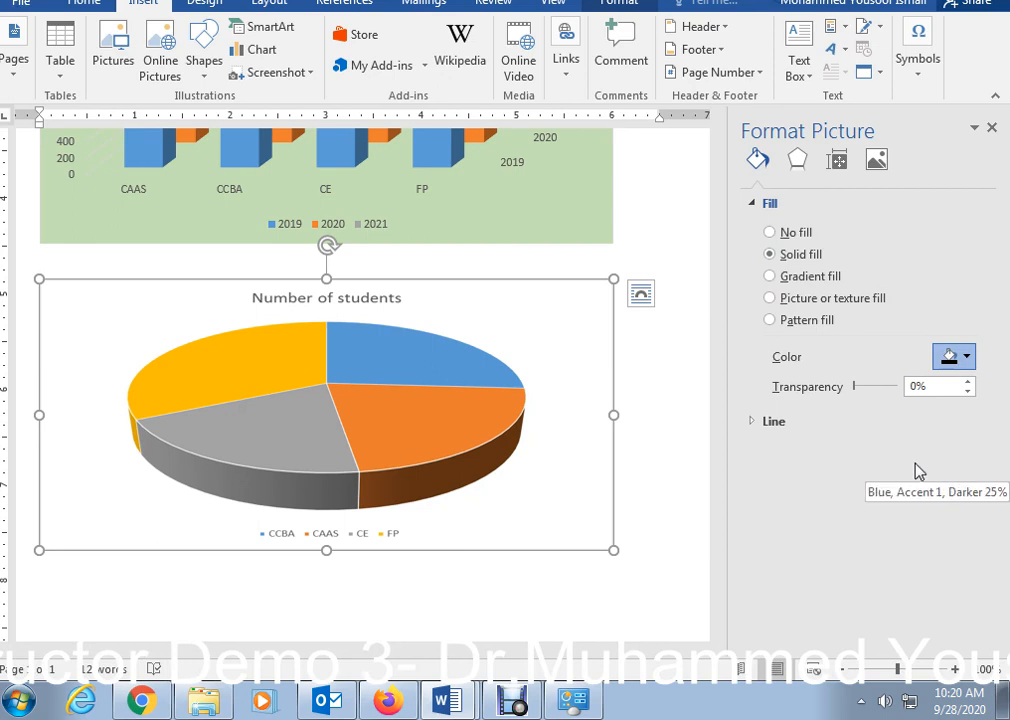
click(978, 458)
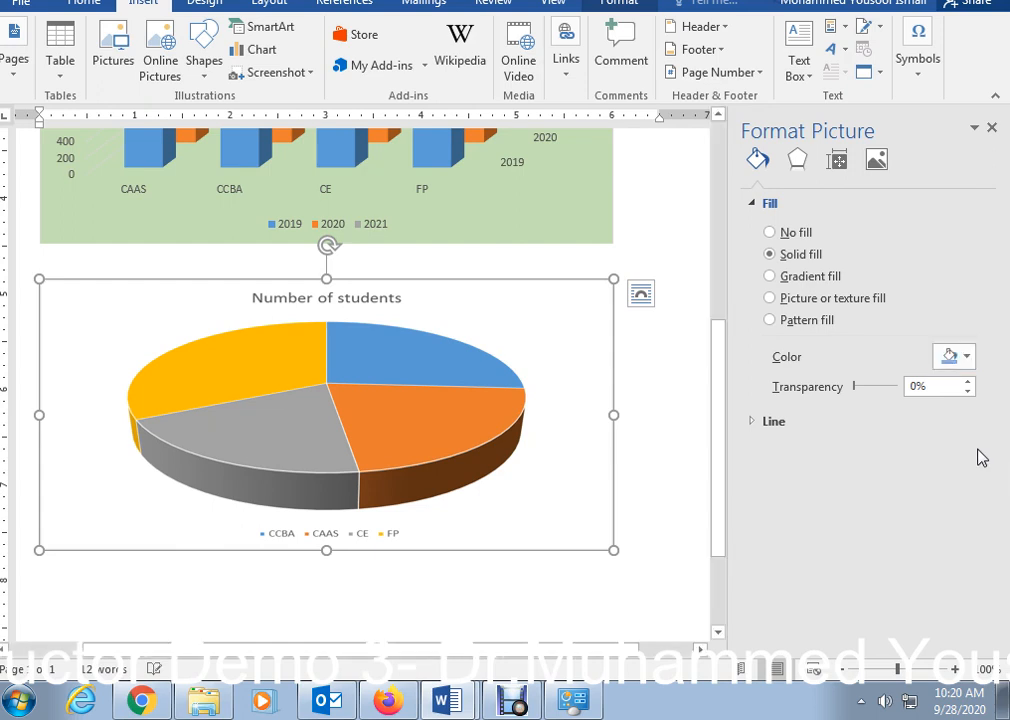
scroll(587, 445, up, 6)
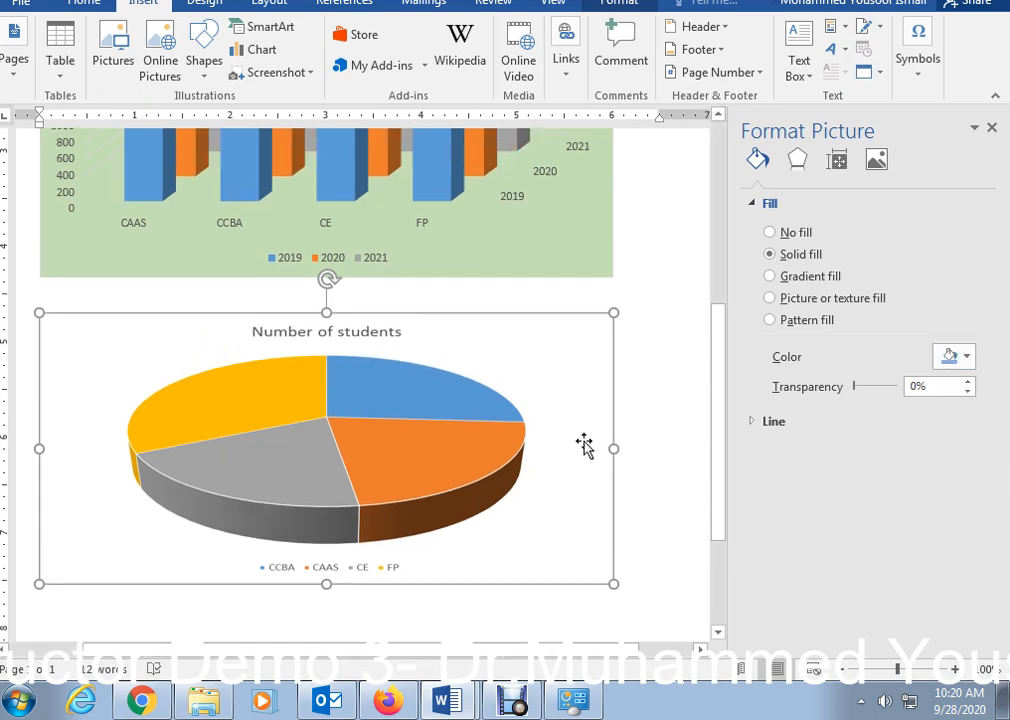
scroll(584, 444, down, 5)
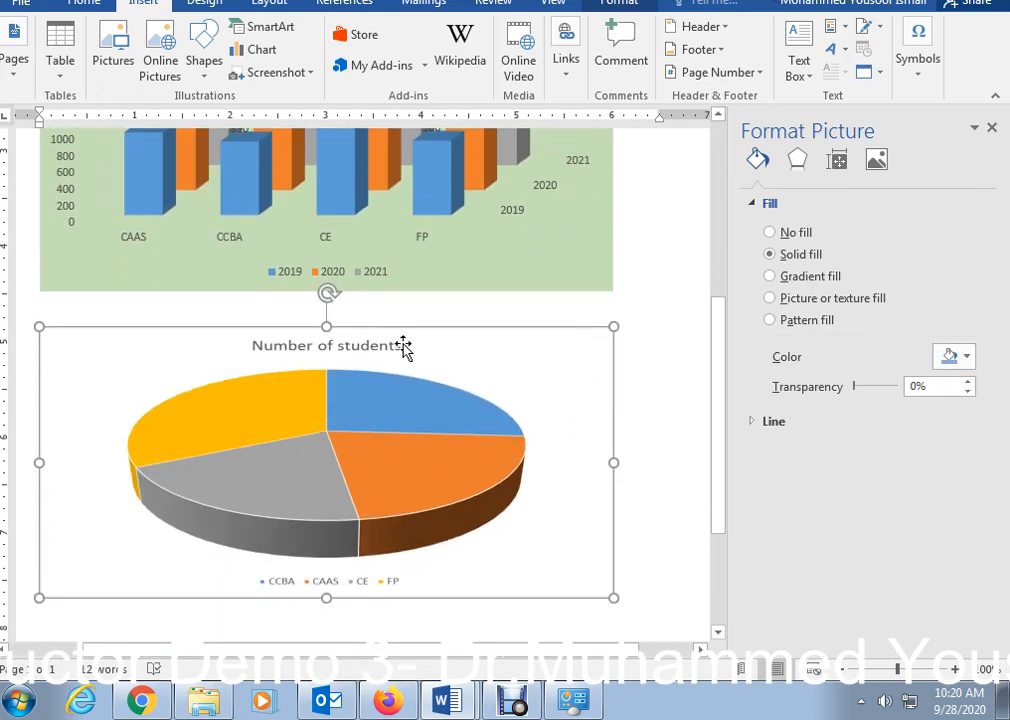
Step: Set the column shape of the 2019 series in the 3-D column chart to Full Pyramid
scroll(495, 315, up, 4)
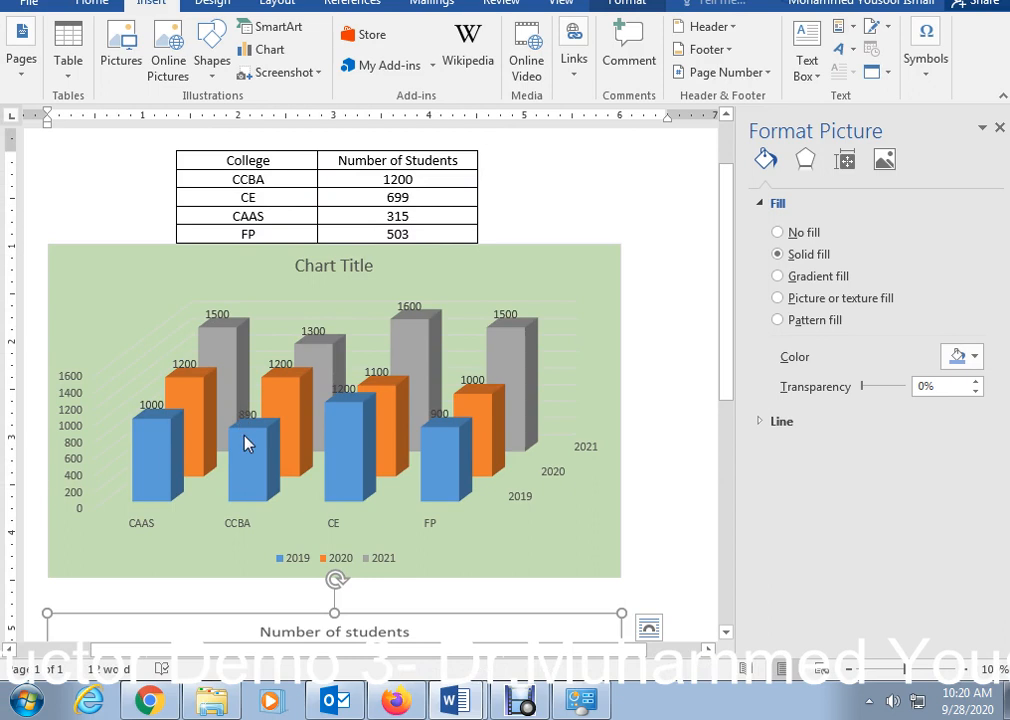
right_click(247, 443)
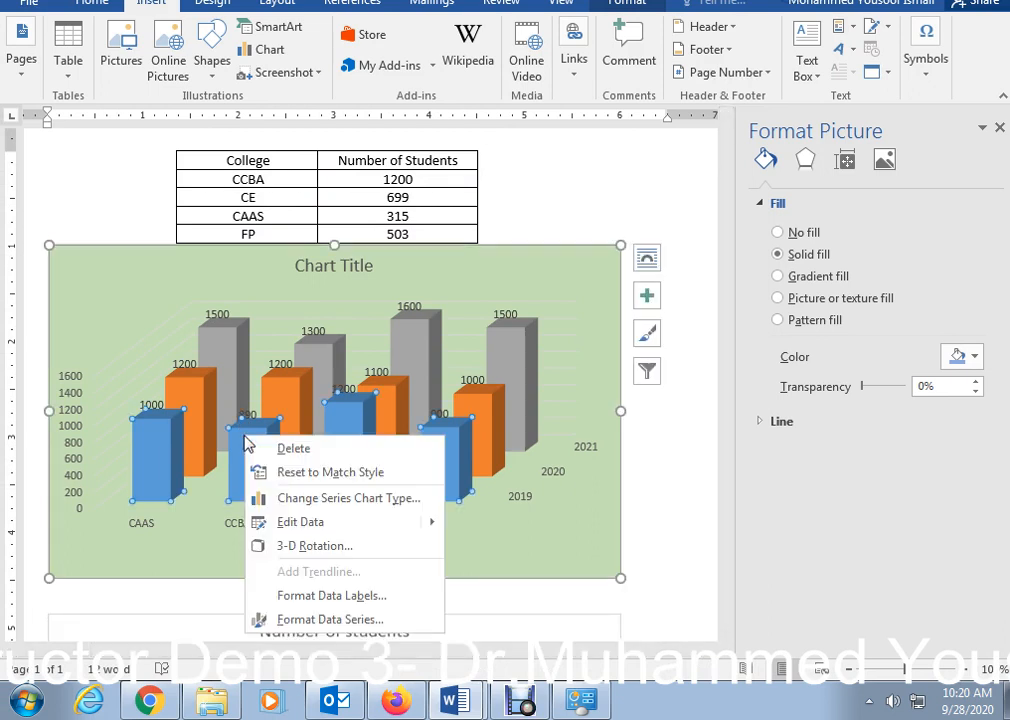
click(304, 620)
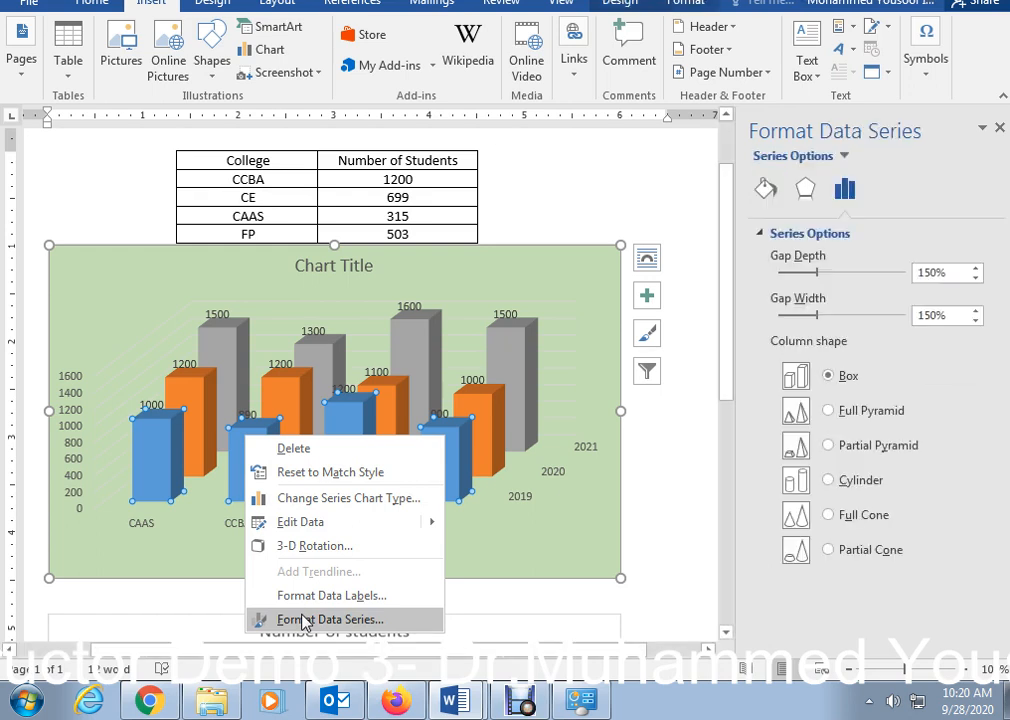
click(821, 411)
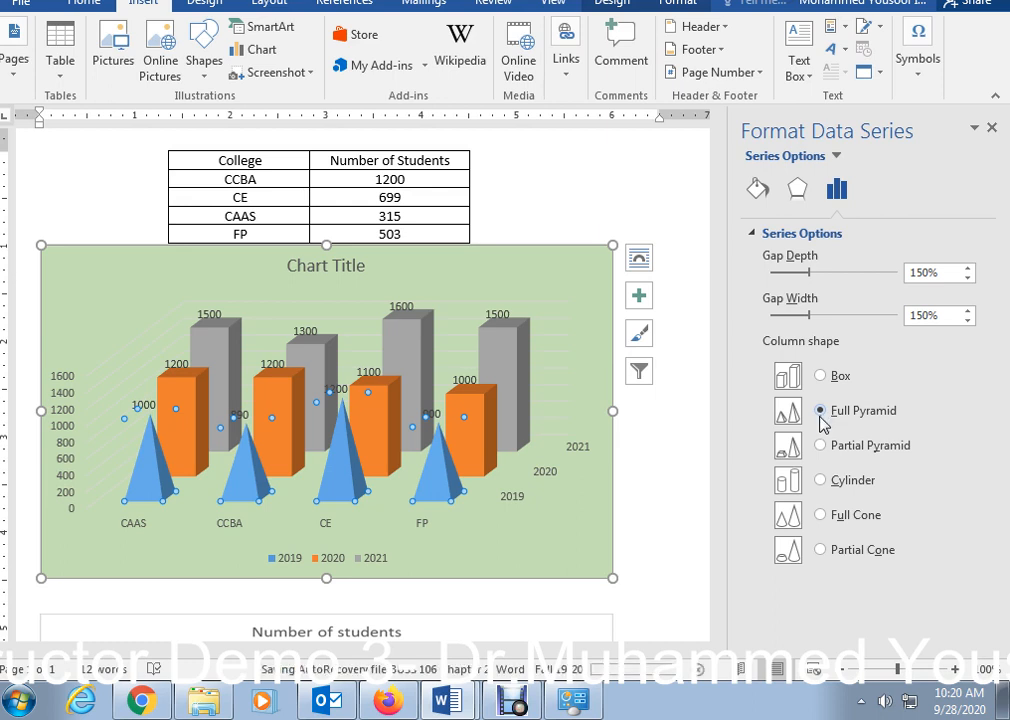
Step: Set the column shape of the 2020 series in the 3-D column chart to Cylinder
click(470, 433)
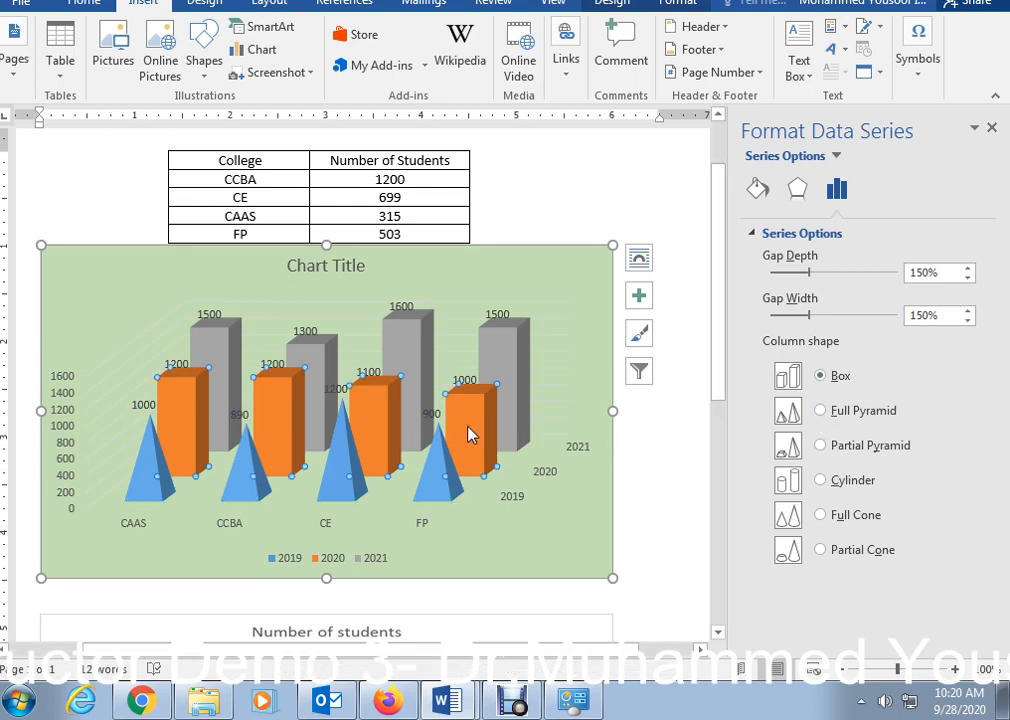
right_click(469, 430)
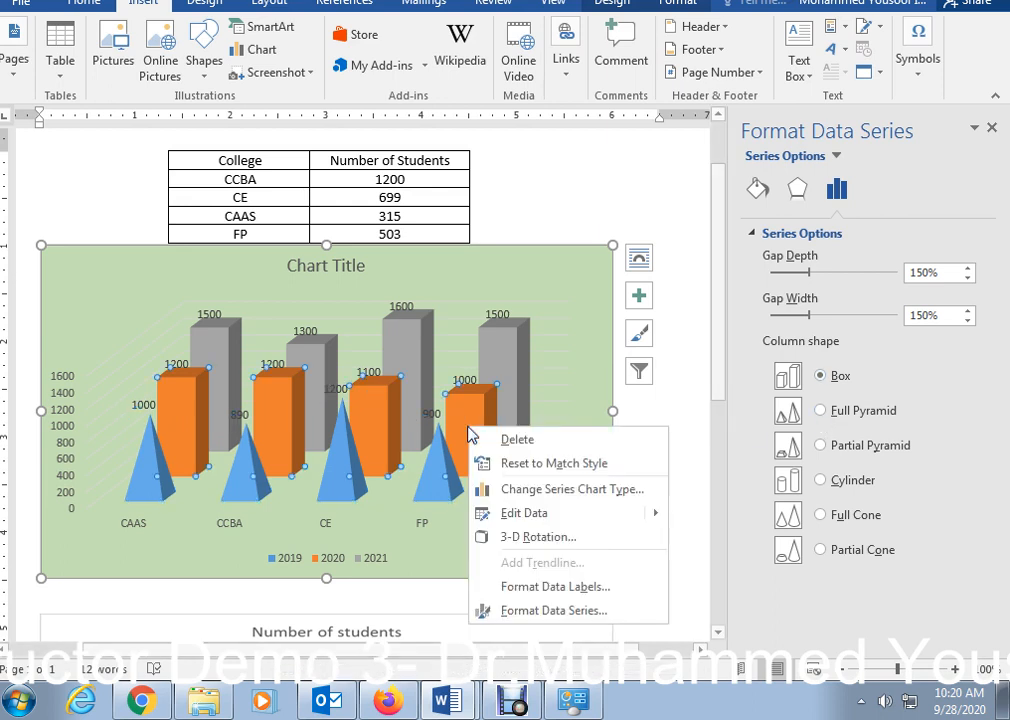
click(578, 608)
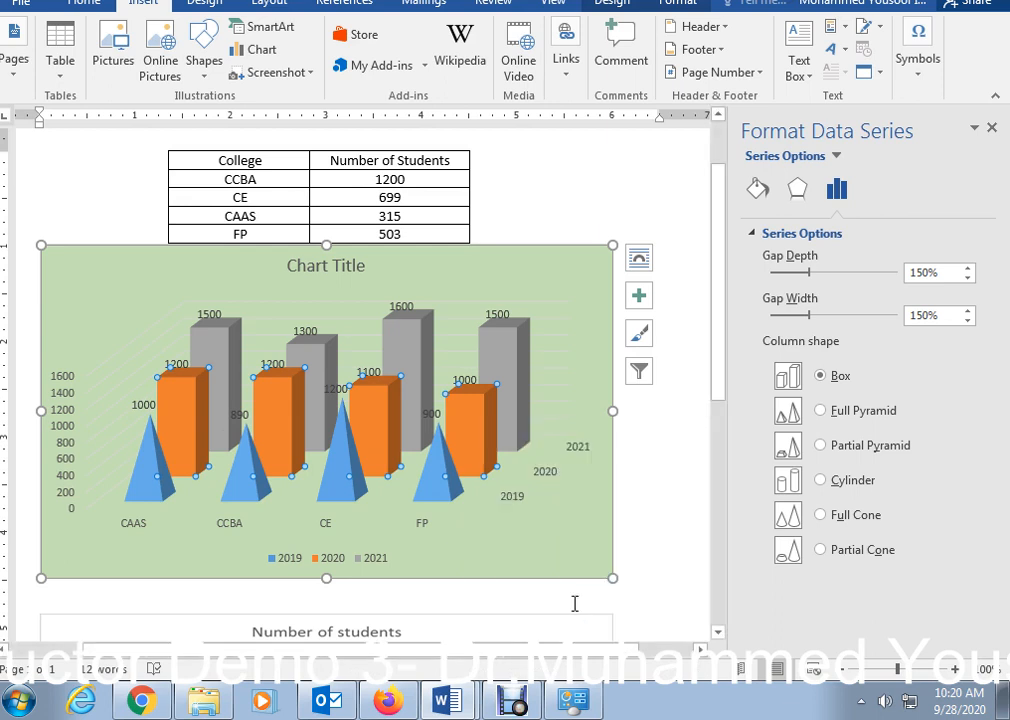
click(855, 480)
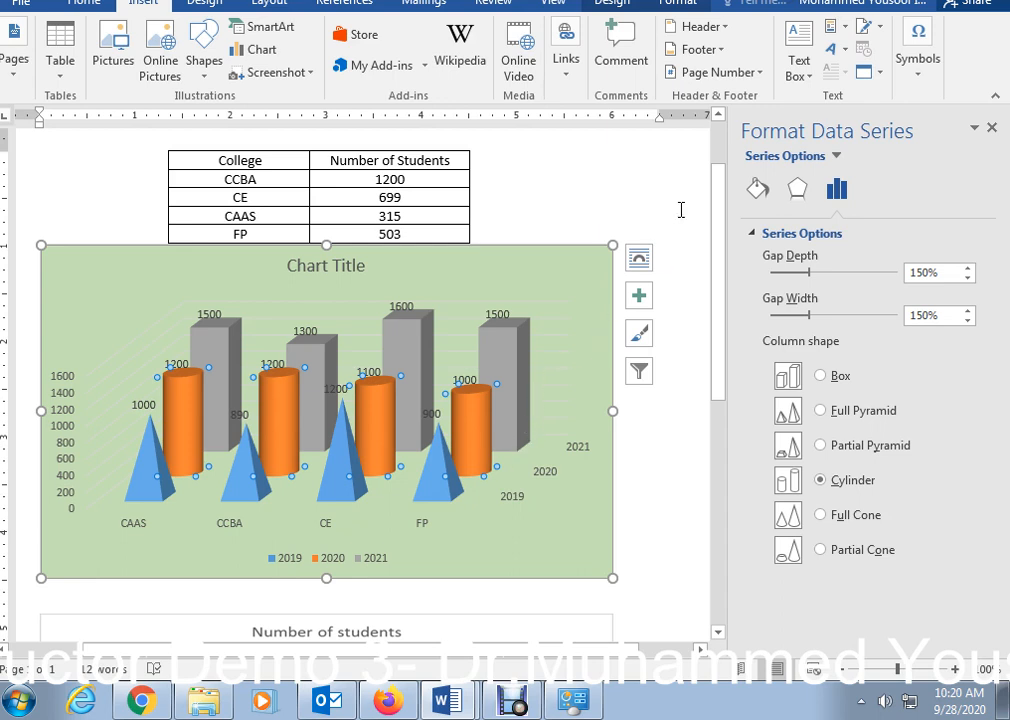
Step: Save the document to the Desktop as a Word Document named "Instrctor Demo 3"
scroll(636, 302, up, 2)
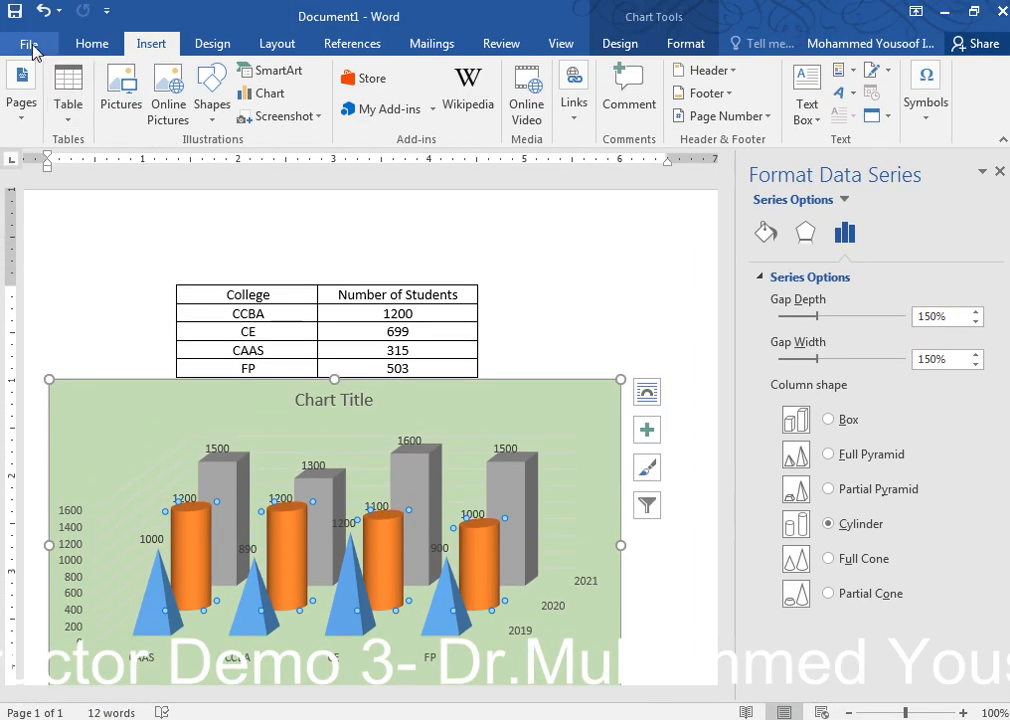
click(22, 3)
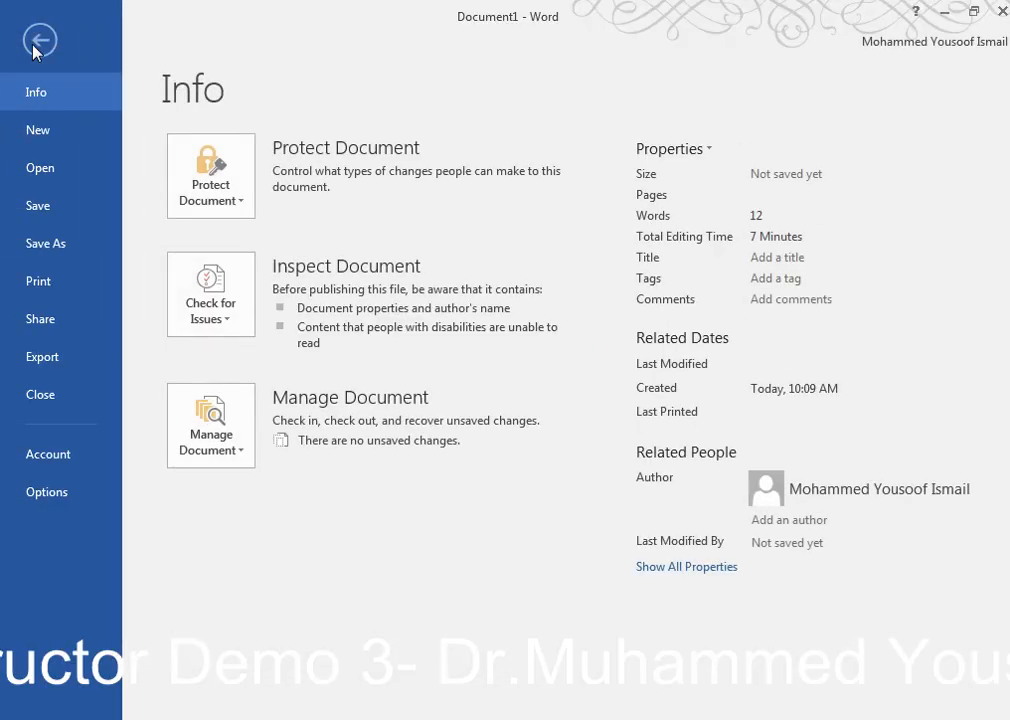
click(58, 246)
click(312, 285)
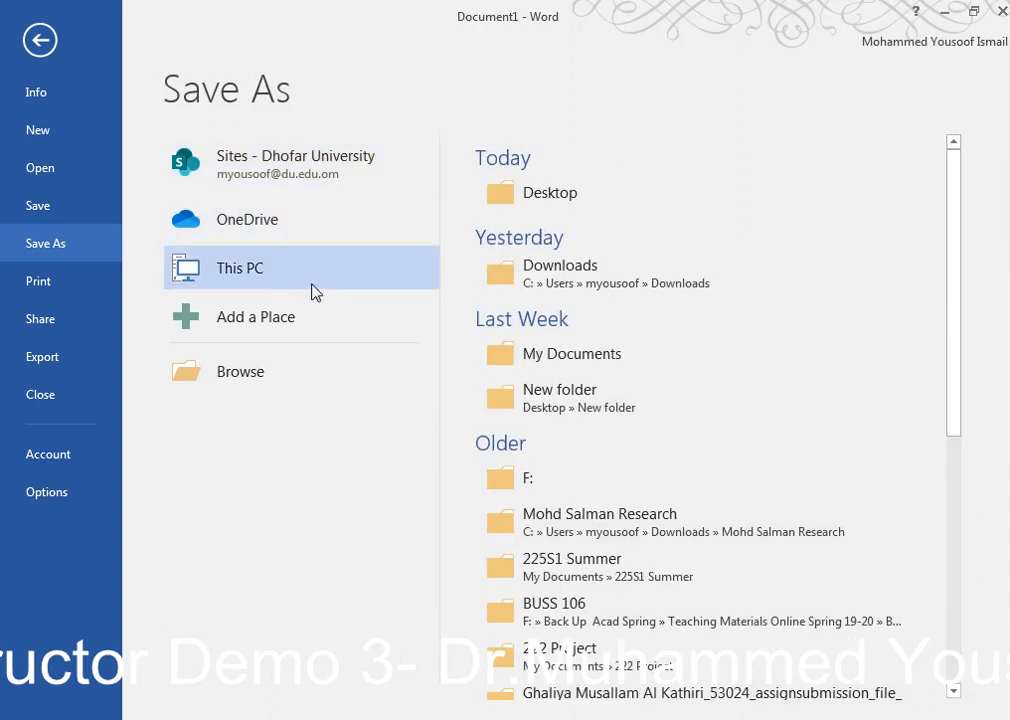
click(573, 217)
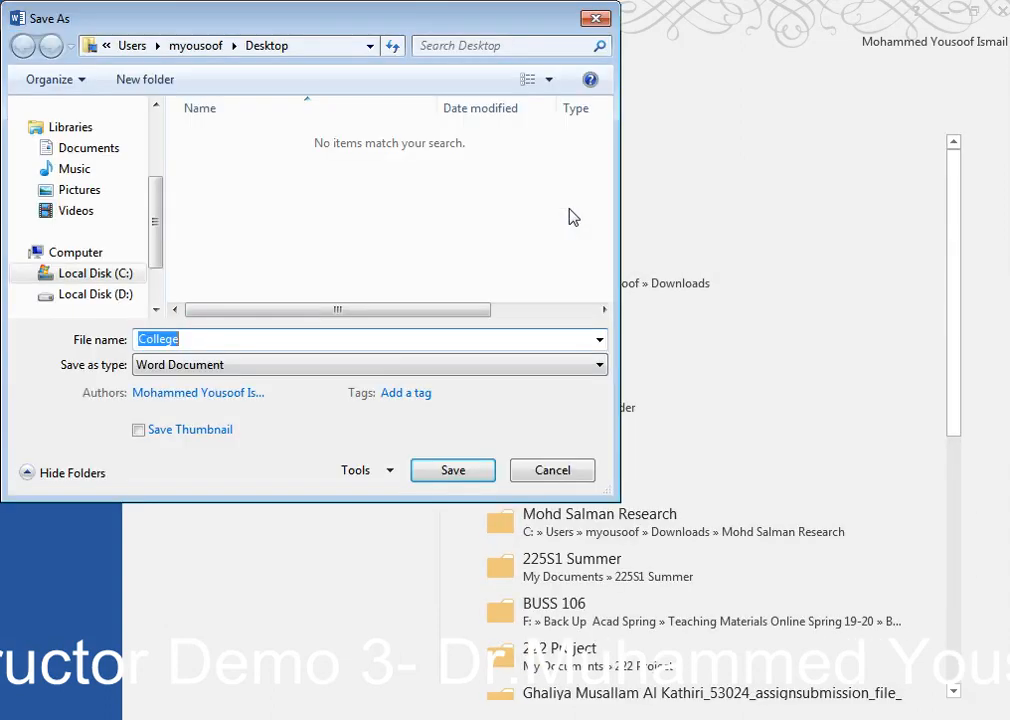
key(BackSpace)
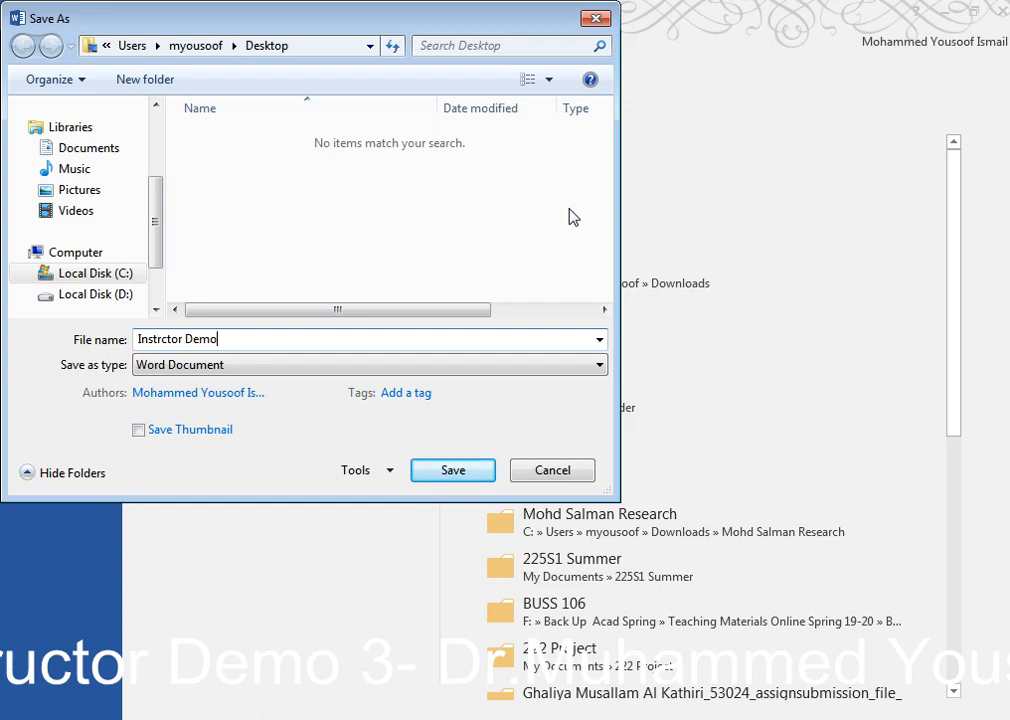
text(3)
click(472, 478)
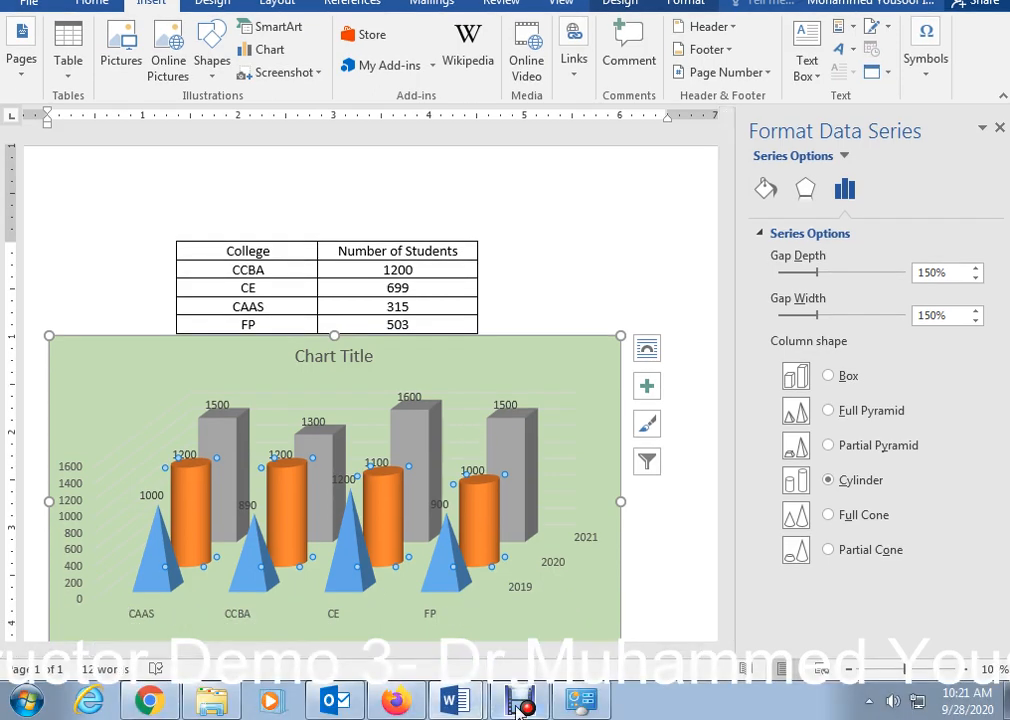
click(519, 705)
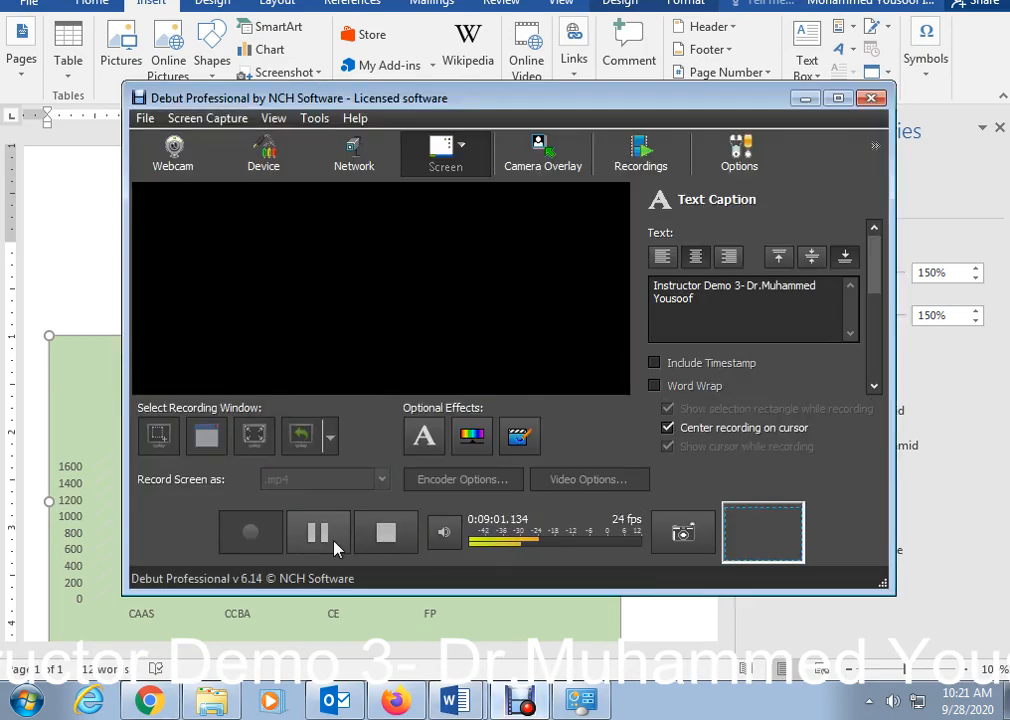